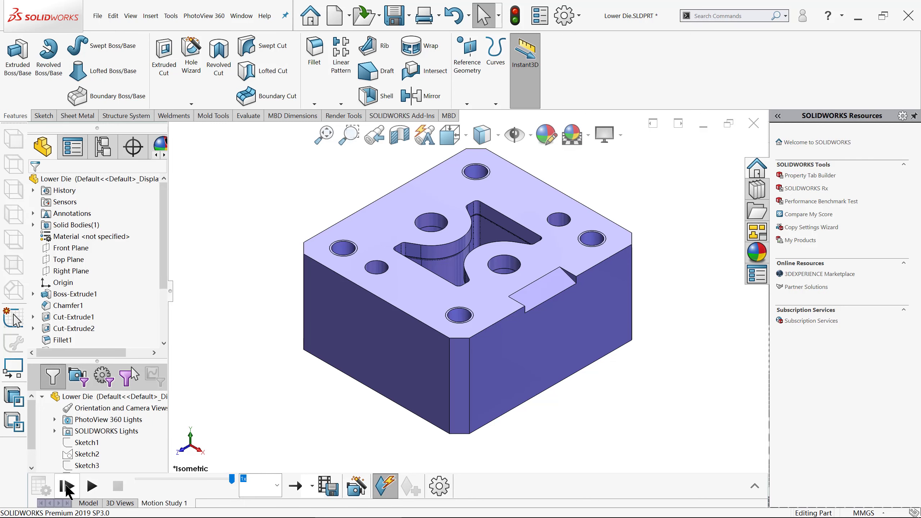
Create a new blank part, Part3, from the iso_part template.
left_click(67, 486)
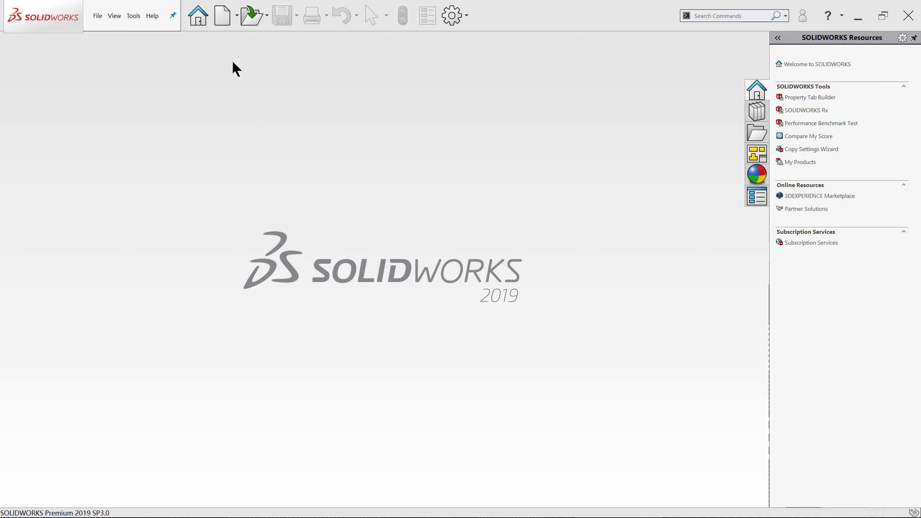
left_click(219, 18)
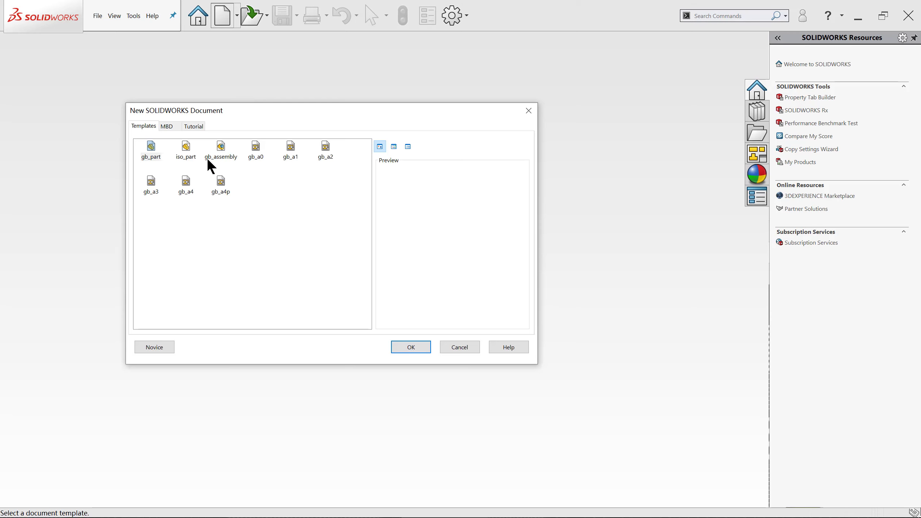
double_click(186, 154)
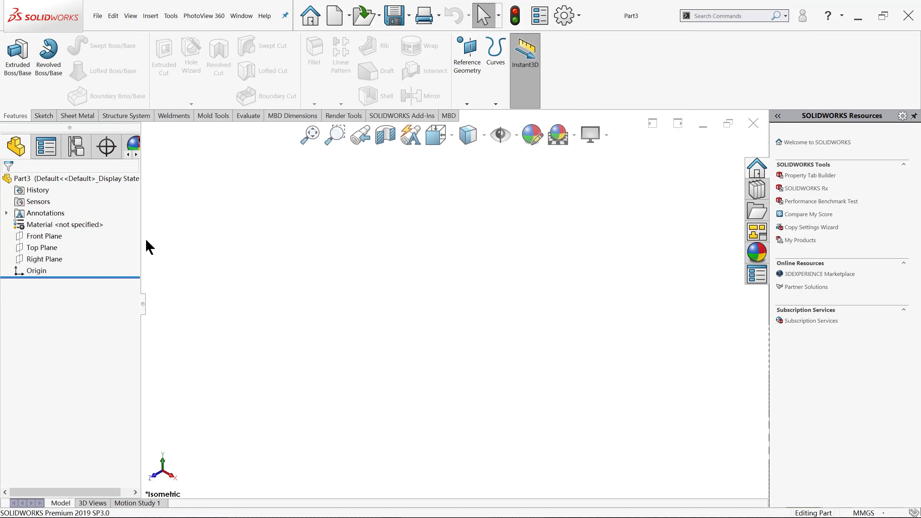
Start a sketch on the Top Plane and draw a center rectangle from the origin.
left_click(43, 247)
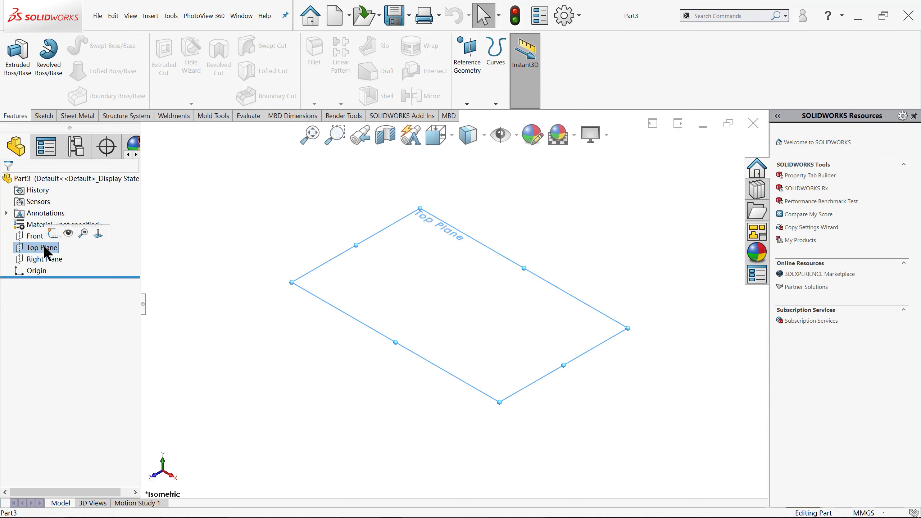
left_click(54, 234)
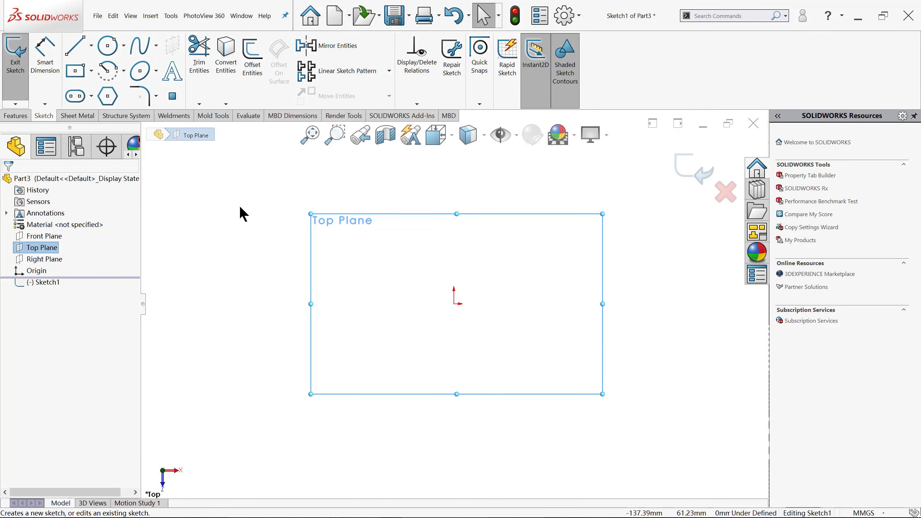
left_click(72, 74)
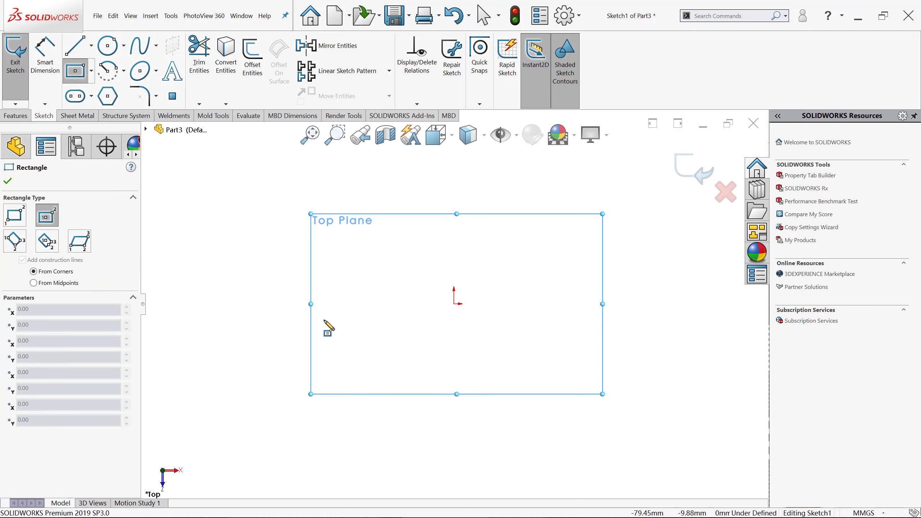
left_click(453, 304)
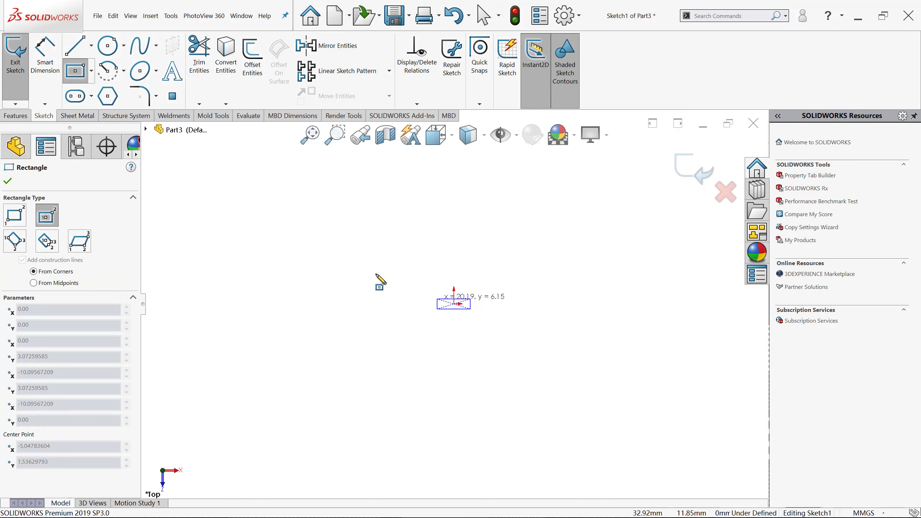
left_click(336, 221)
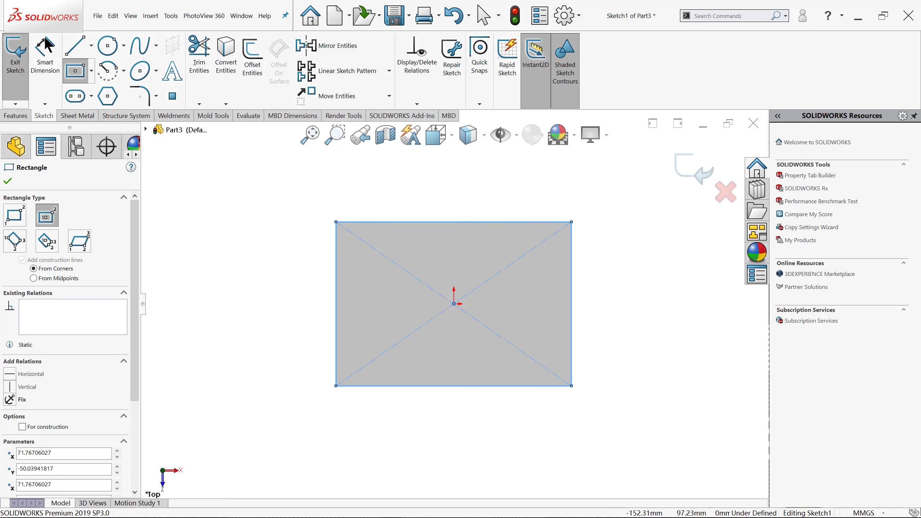
Dimension the rectangle 100 wide by 110 tall so the sketch is fully defined.
left_click(45, 54)
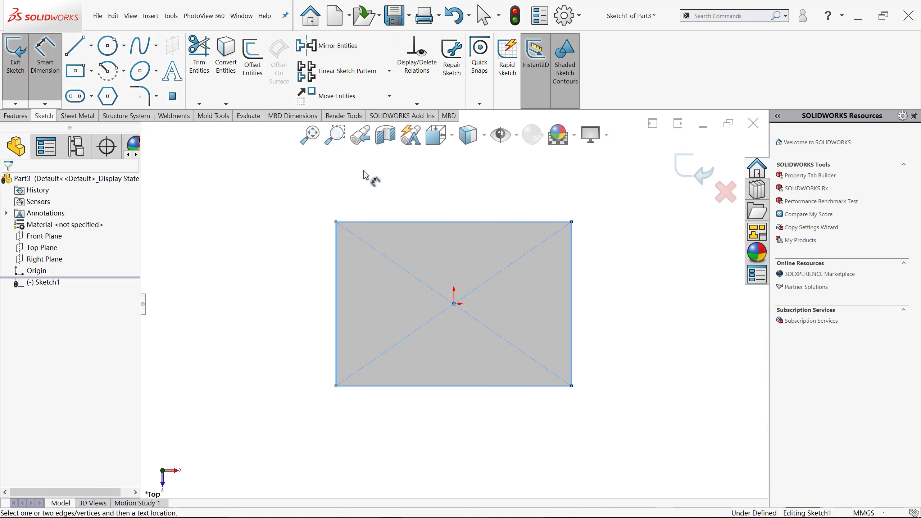
left_click(444, 210)
left_click(442, 189)
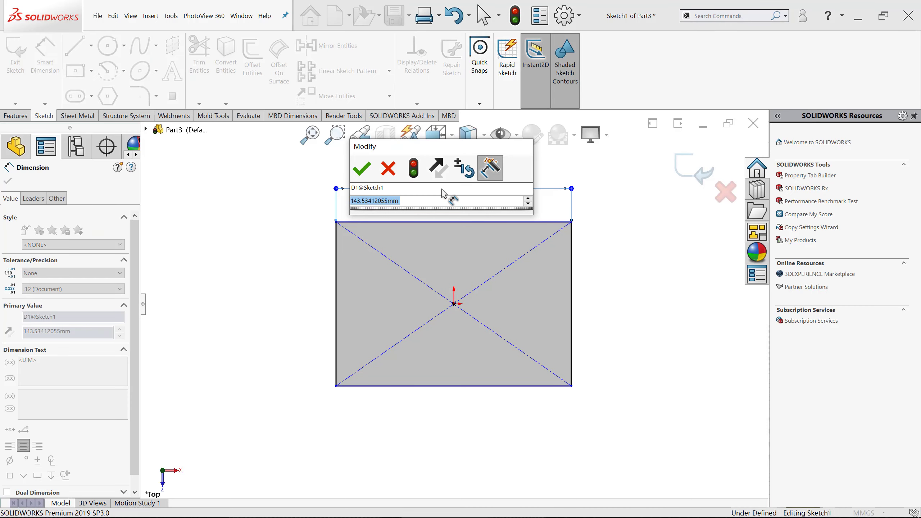
type("100")
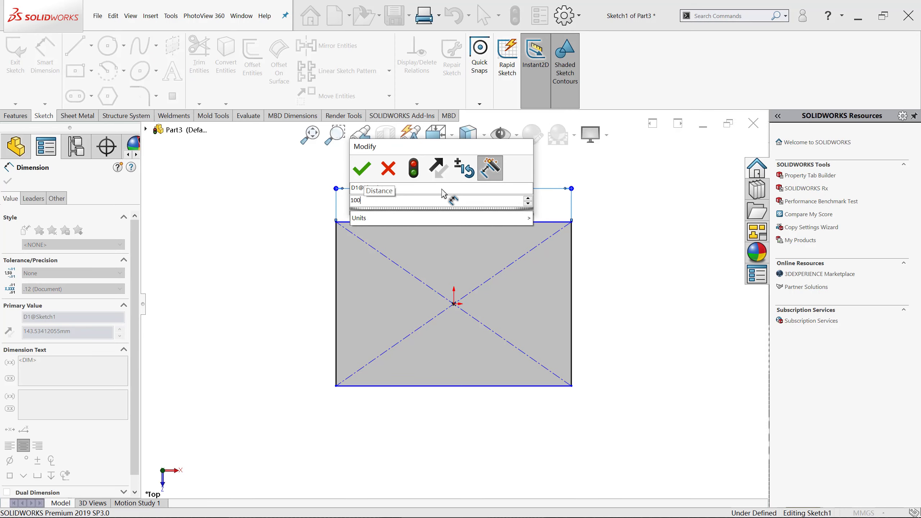
key("Return")
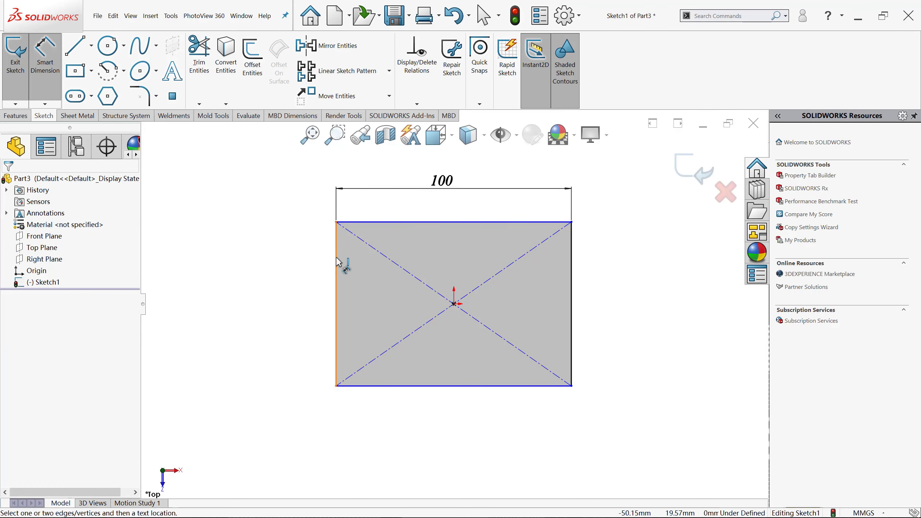
left_click(336, 261)
left_click(289, 290)
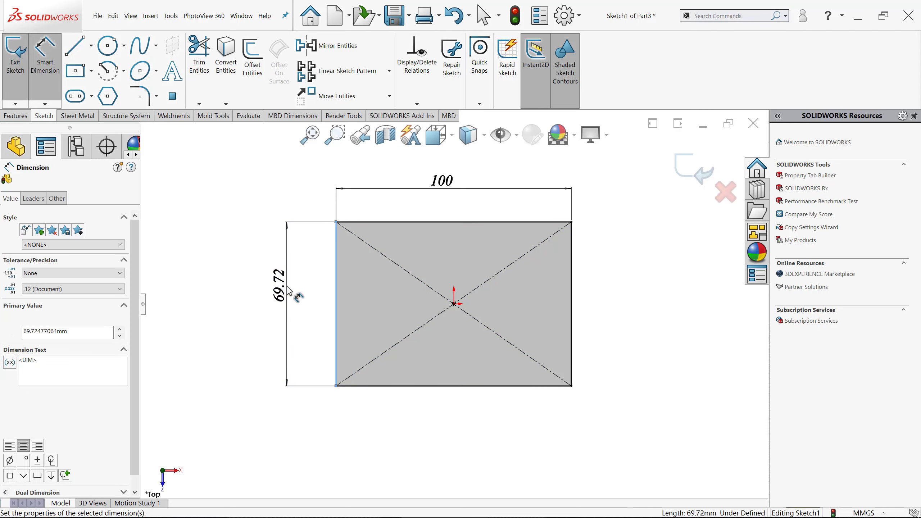
type("70")
key("Return")
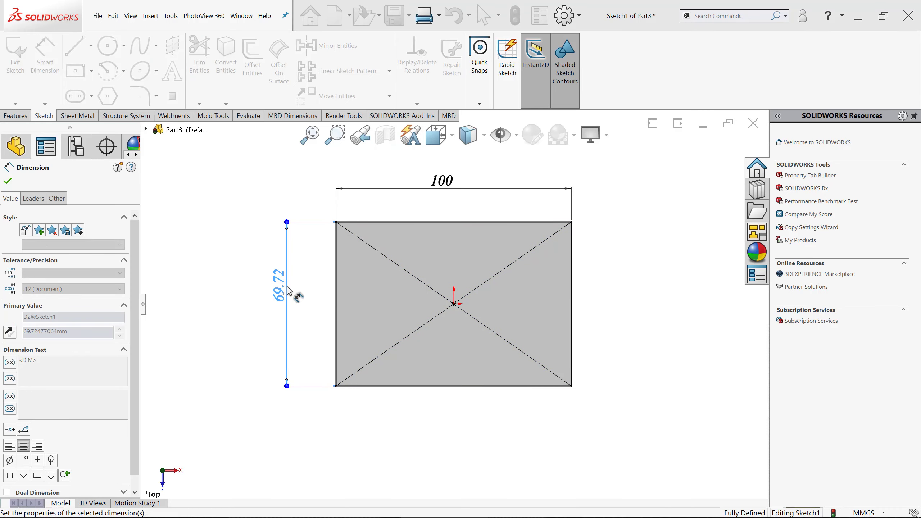
left_click(237, 312)
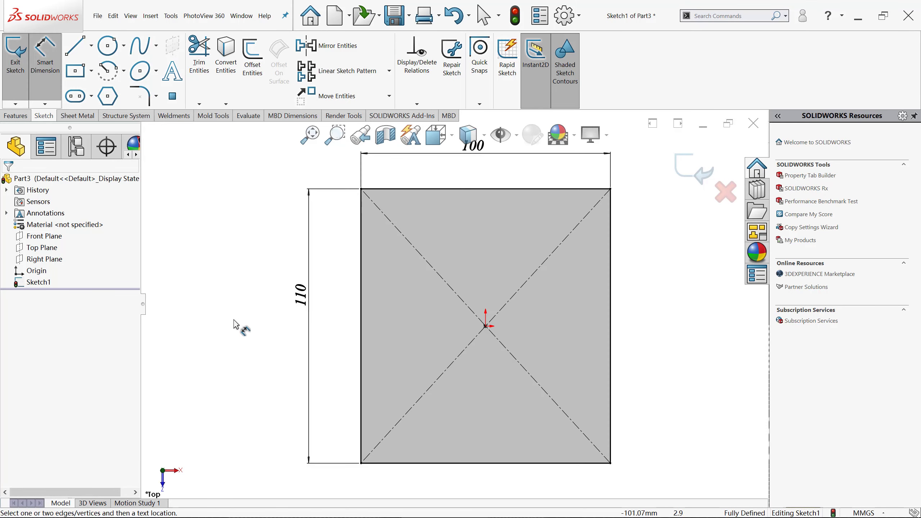
Extrude the rectangle 50 mm blind into Boss-Extrude1 and view it isometrically.
left_click(9, 116)
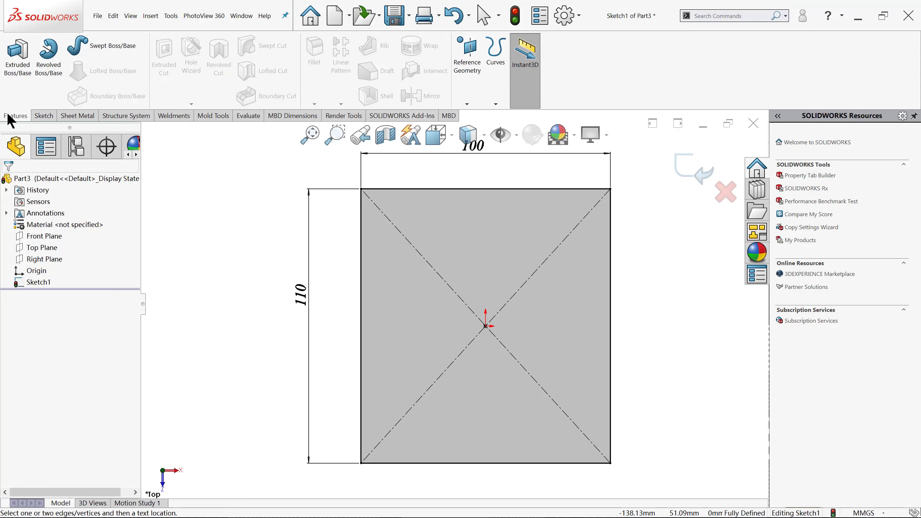
left_click(17, 56)
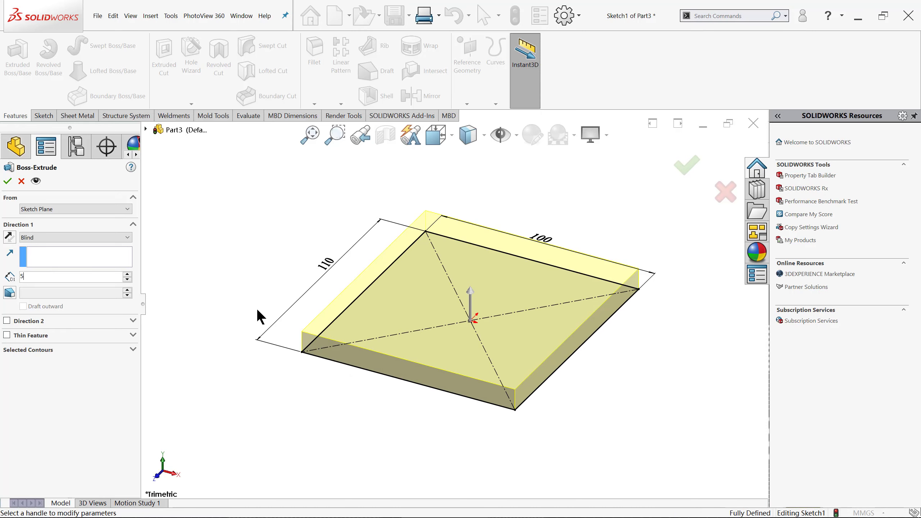
type("50")
key("Return")
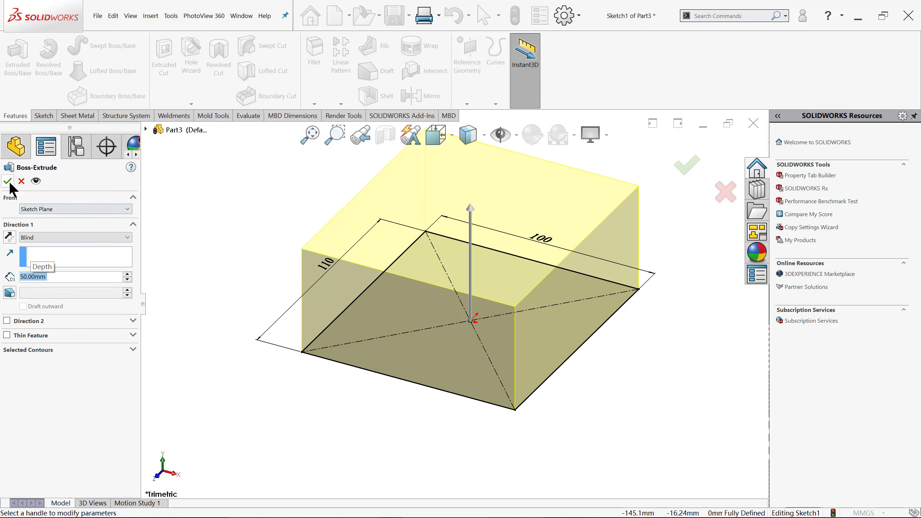
left_click(8, 182)
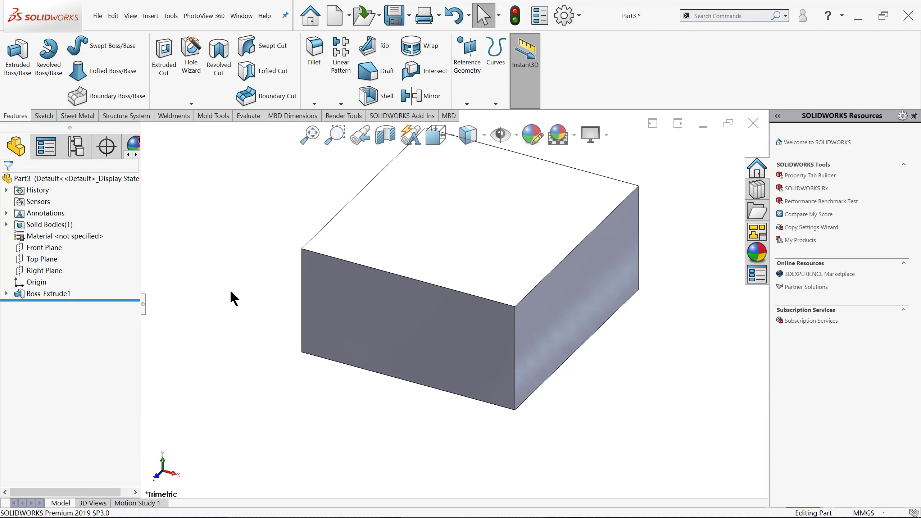
key("ctrl+7")
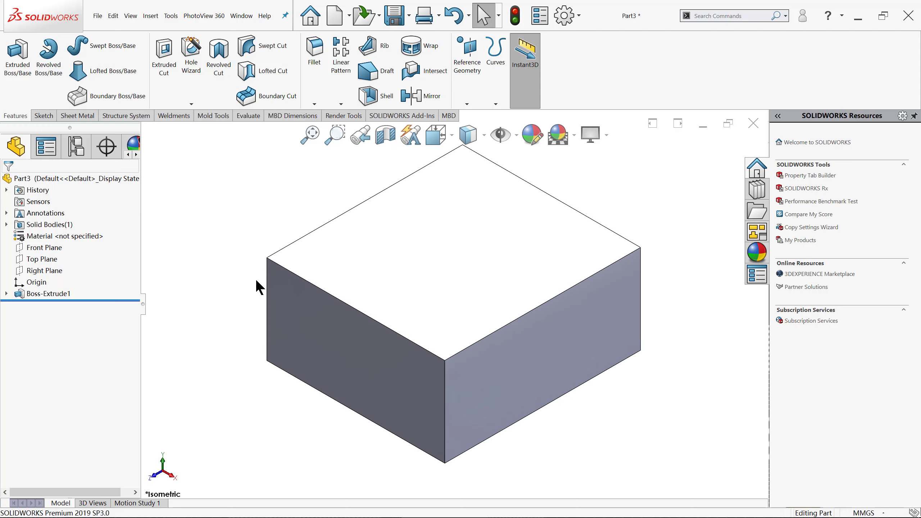
Apply a periwinkle blue colour appearance to the whole Part3.
left_click(757, 253)
left_click(53, 290)
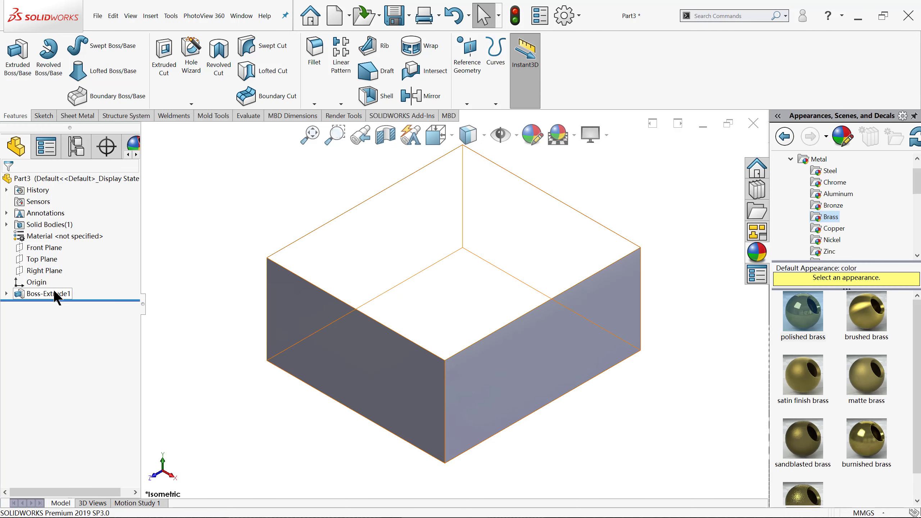
right_click(53, 291)
right_click(55, 179)
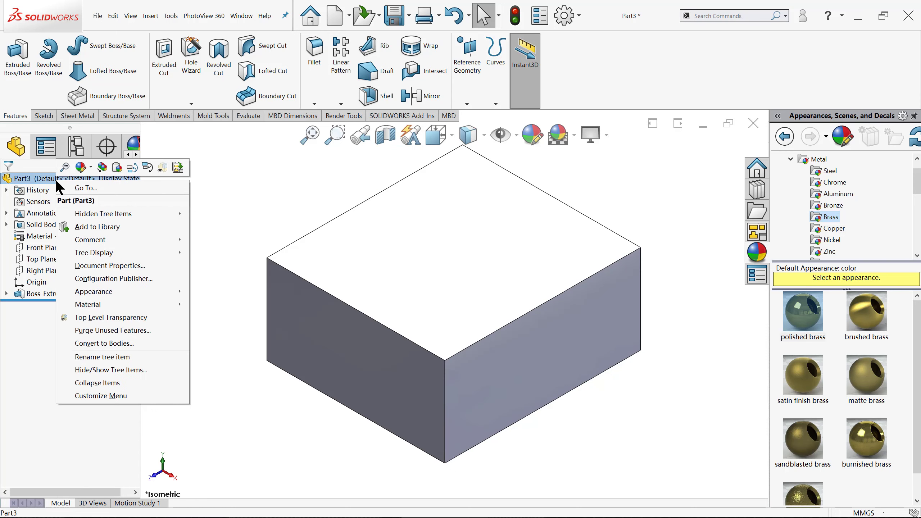
left_click(87, 167)
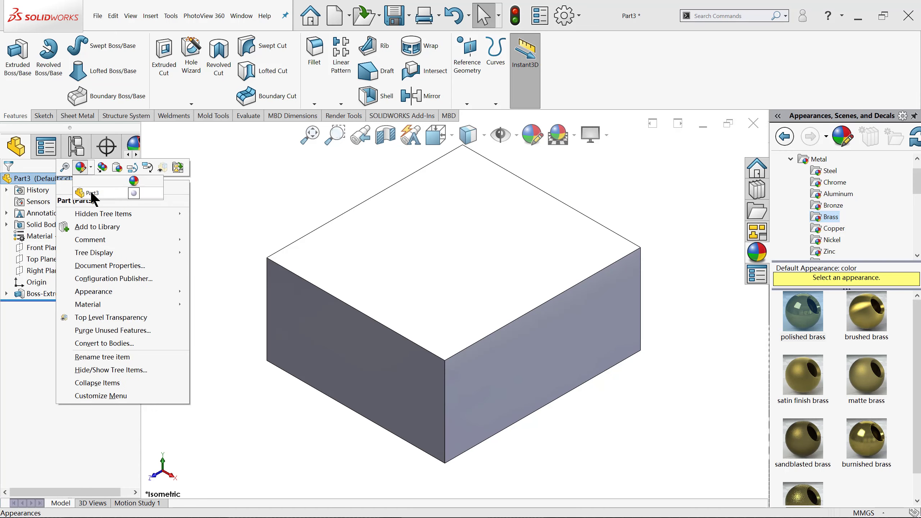
left_click(92, 193)
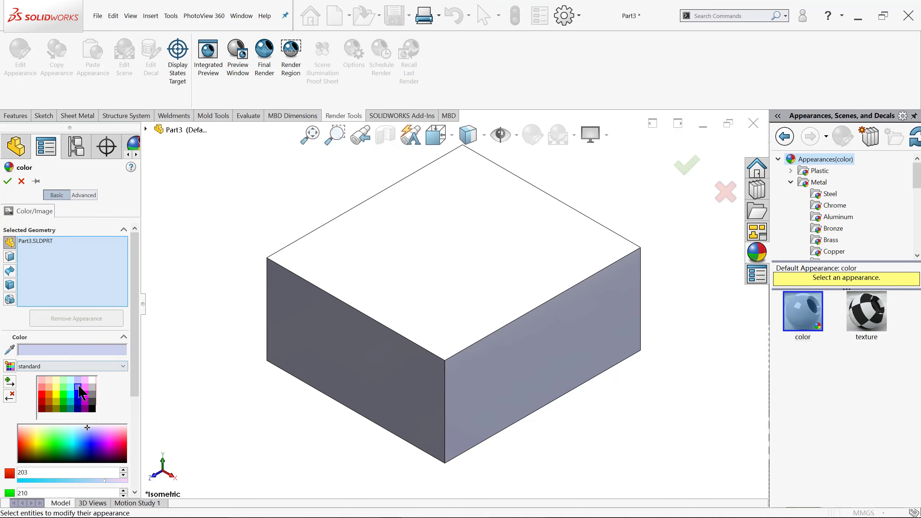
left_click(79, 388)
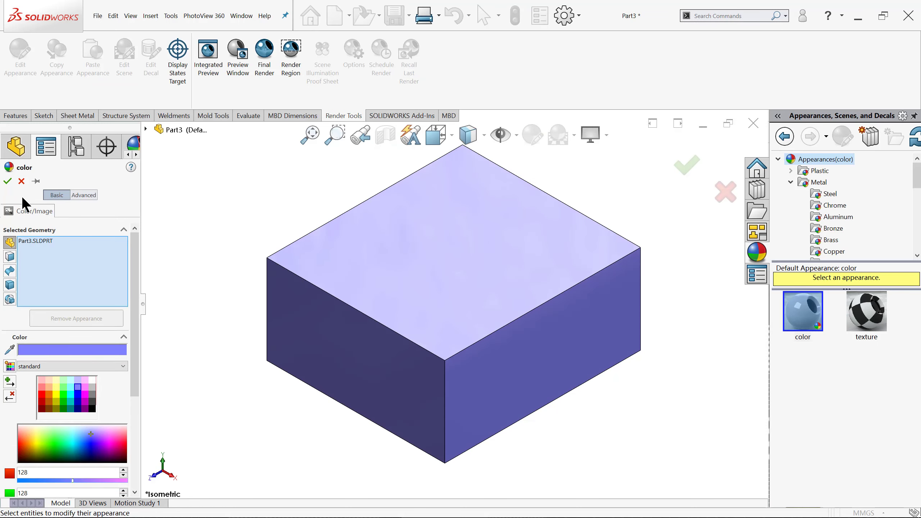
left_click(8, 181)
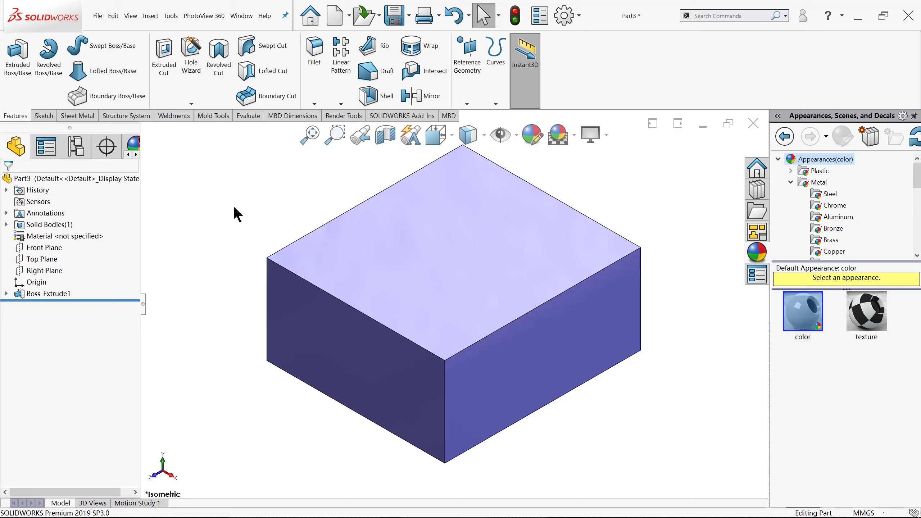
Chamfer the block's four vertical corner edges at 6 mm × 45°.
left_click(312, 105)
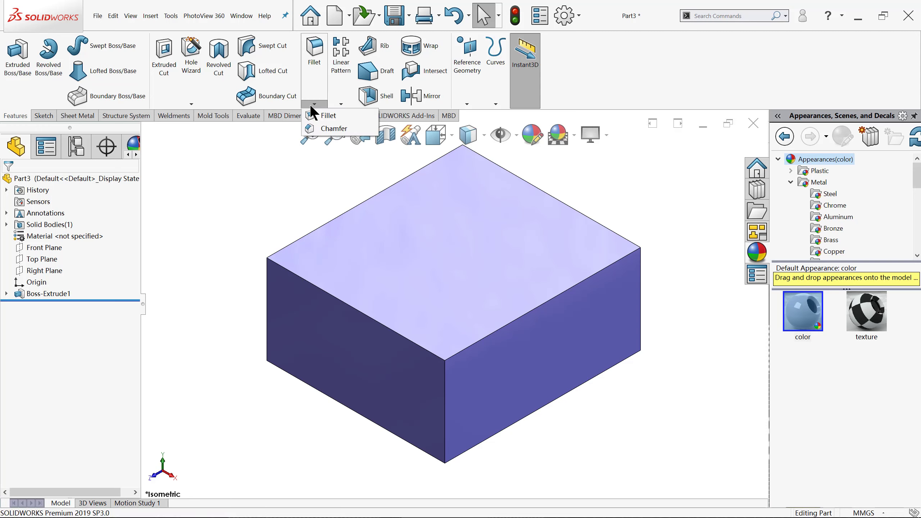
left_click(317, 129)
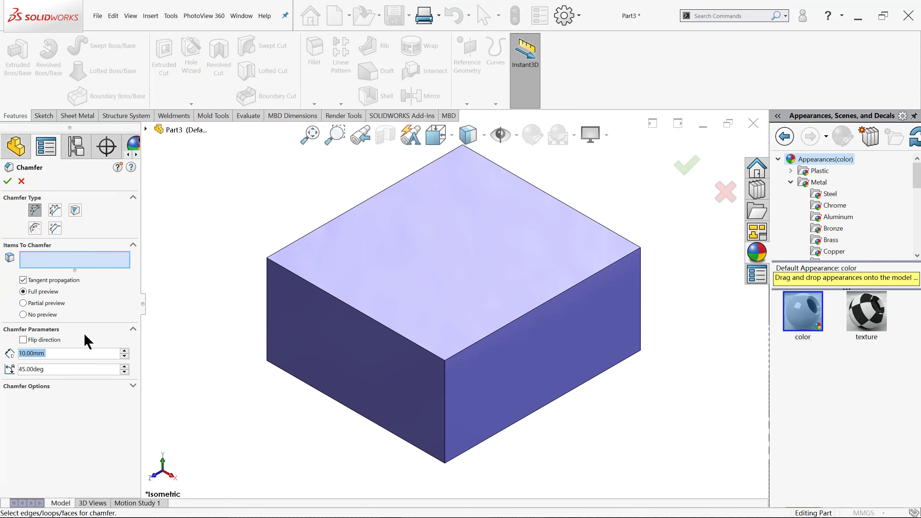
type("6")
key("Return")
left_click(267, 291)
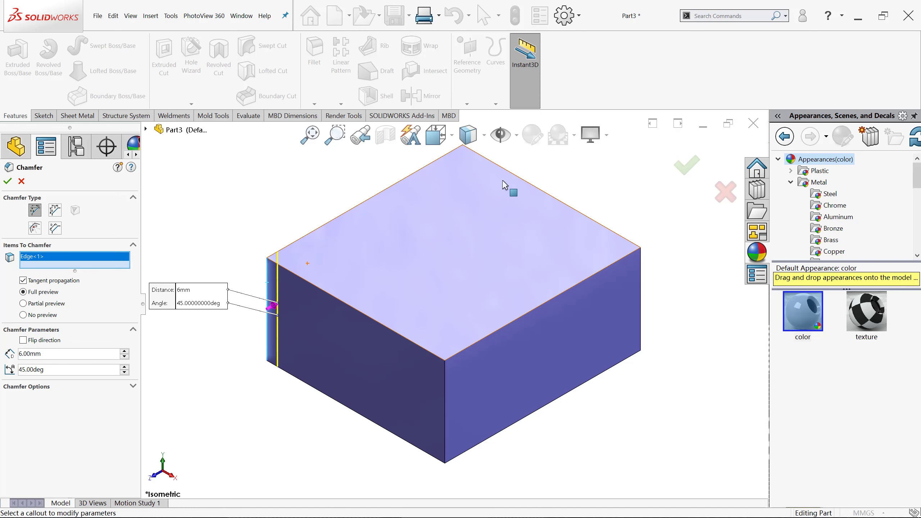
left_click(467, 188)
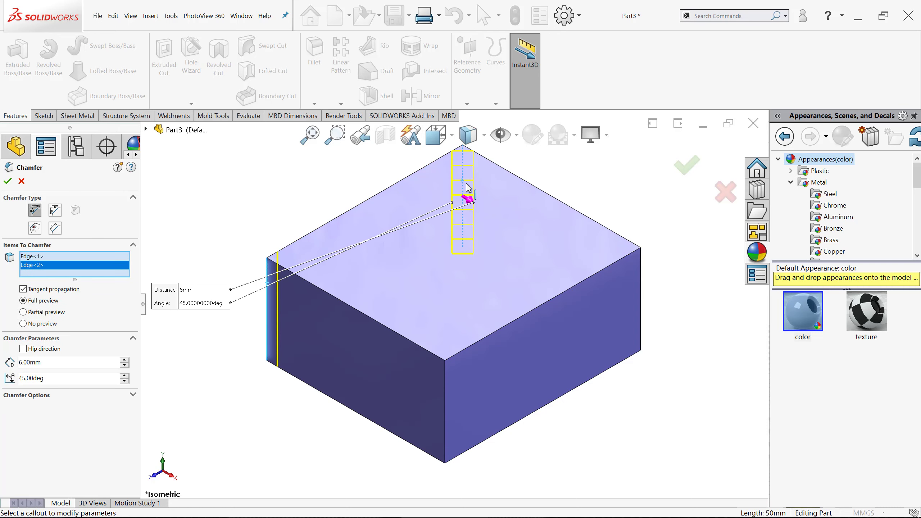
left_click(641, 262)
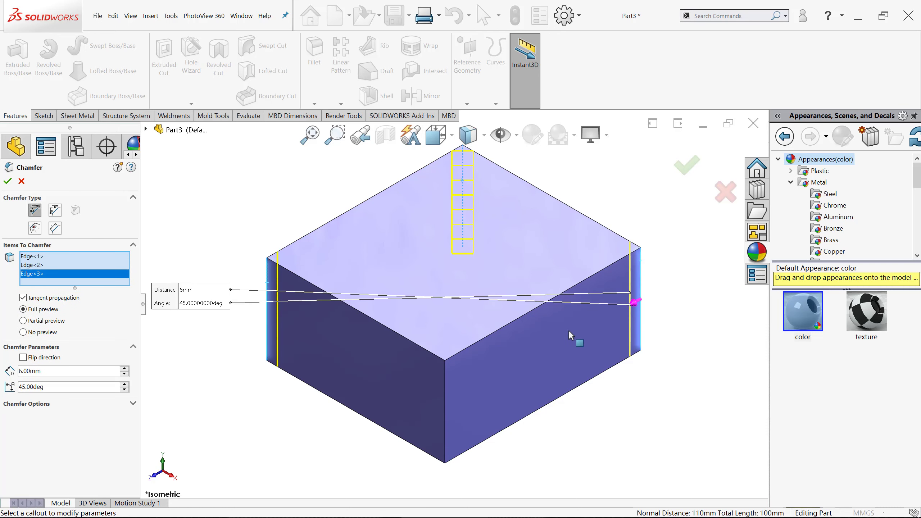
left_click(444, 379)
left_click(683, 170)
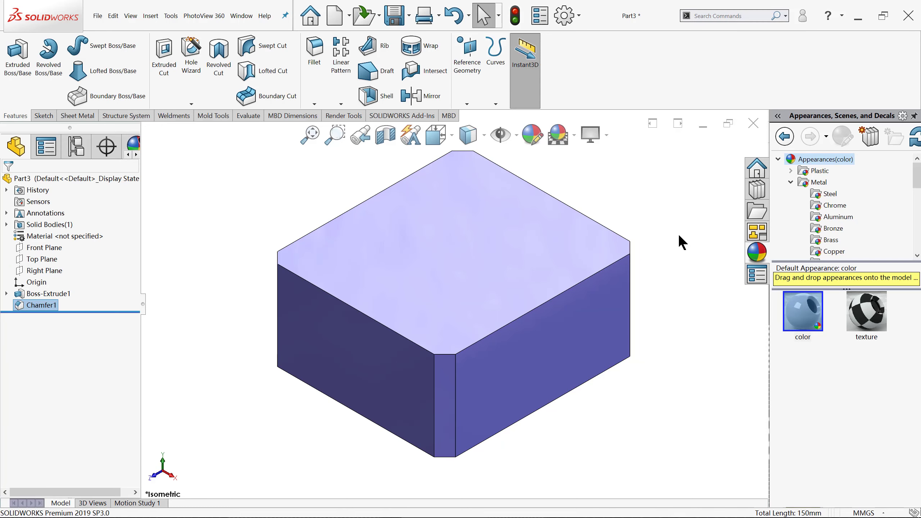
left_click(679, 236)
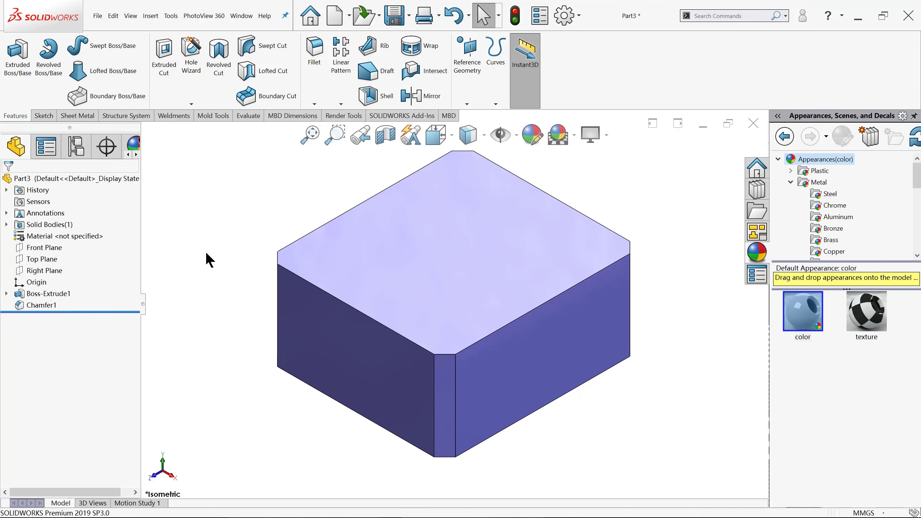
Start a sketch on the block's top face with a center rectangle at the origin.
left_click(464, 261)
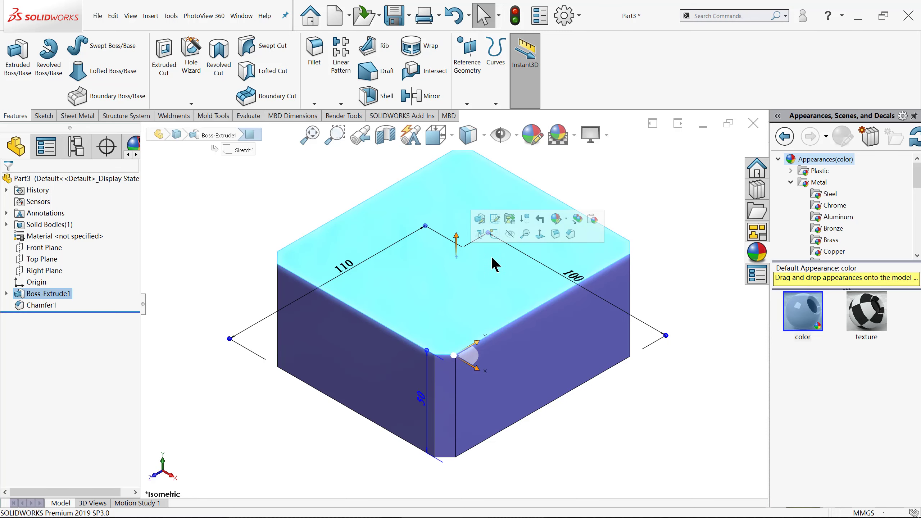
left_click(495, 234)
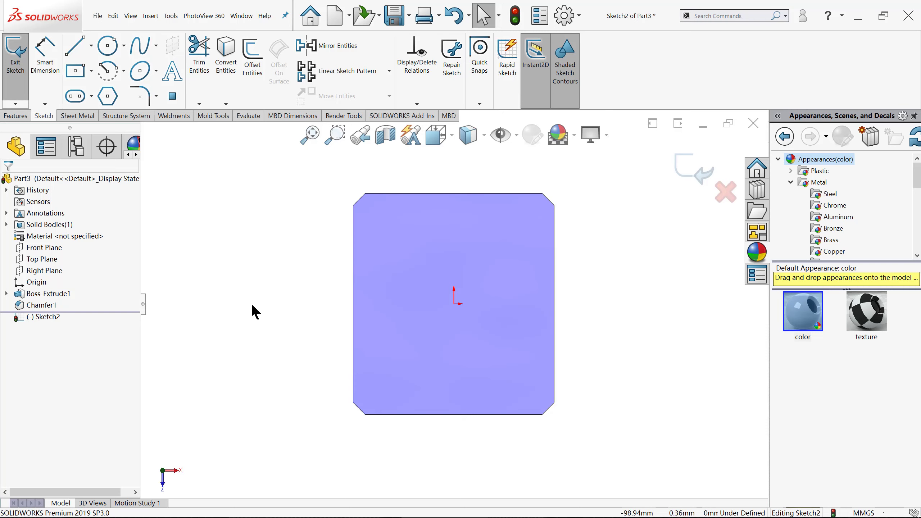
left_click(77, 75)
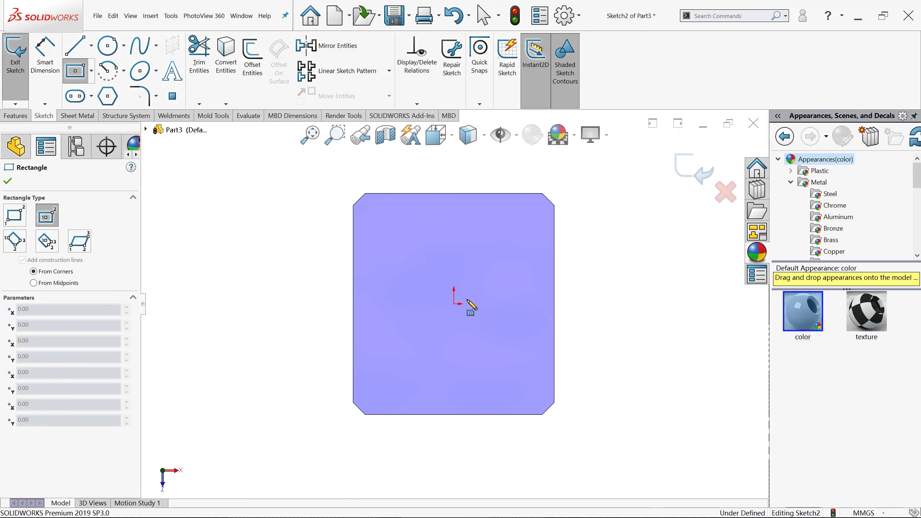
left_click(454, 304)
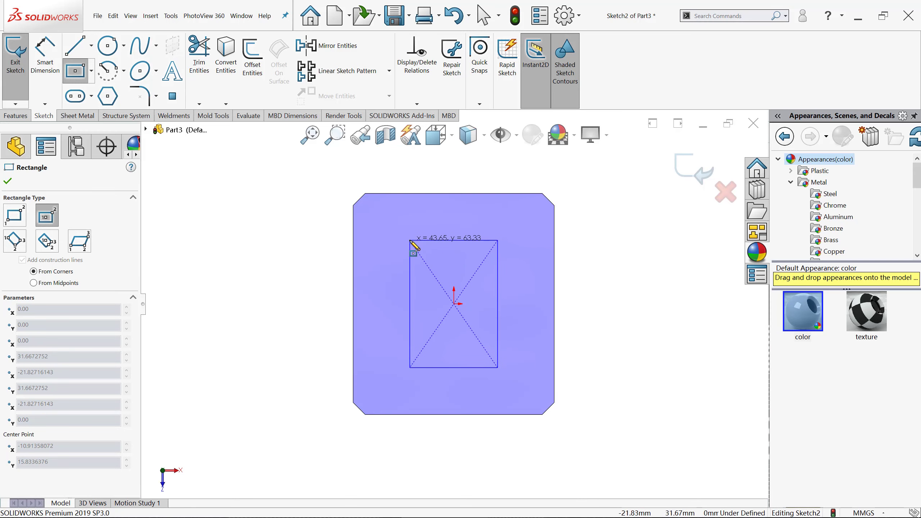
left_click(410, 240)
Dimension the rectangle 40.4 wide by 51.4 tall.
right_click(257, 232)
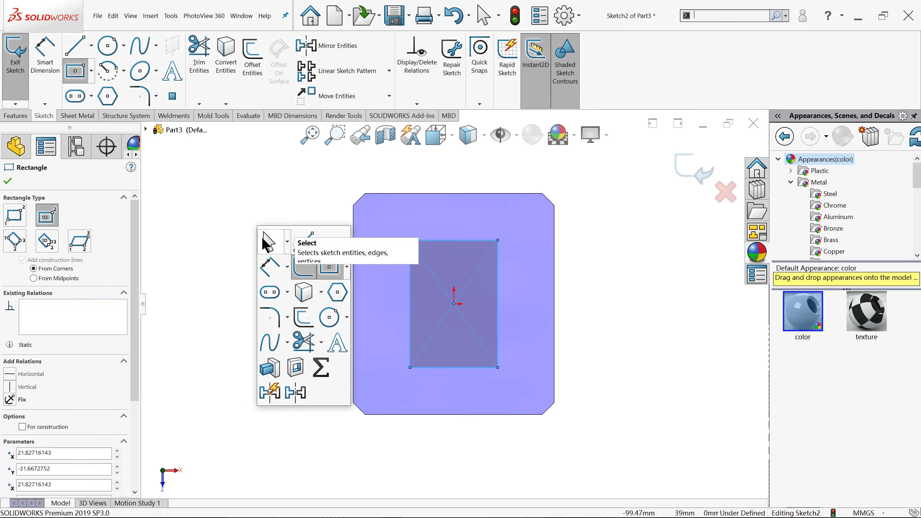
left_click(267, 265)
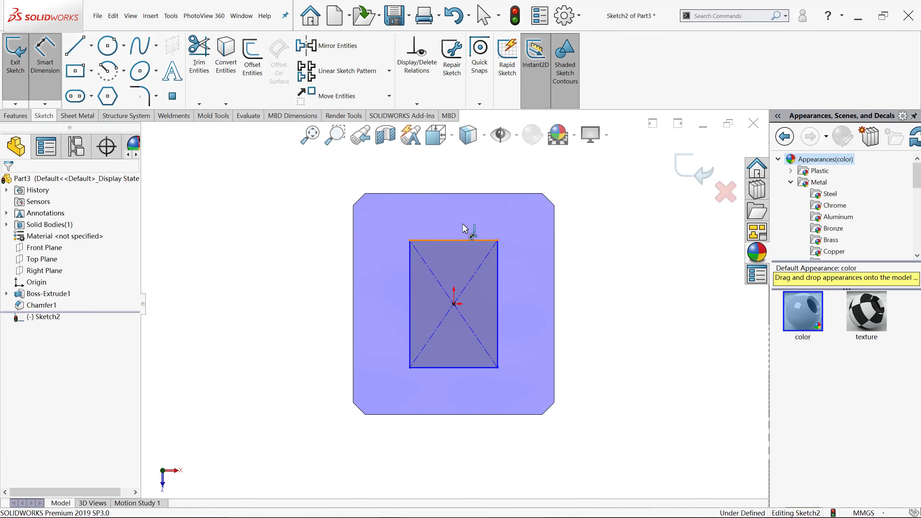
left_click(470, 240)
left_click(454, 223)
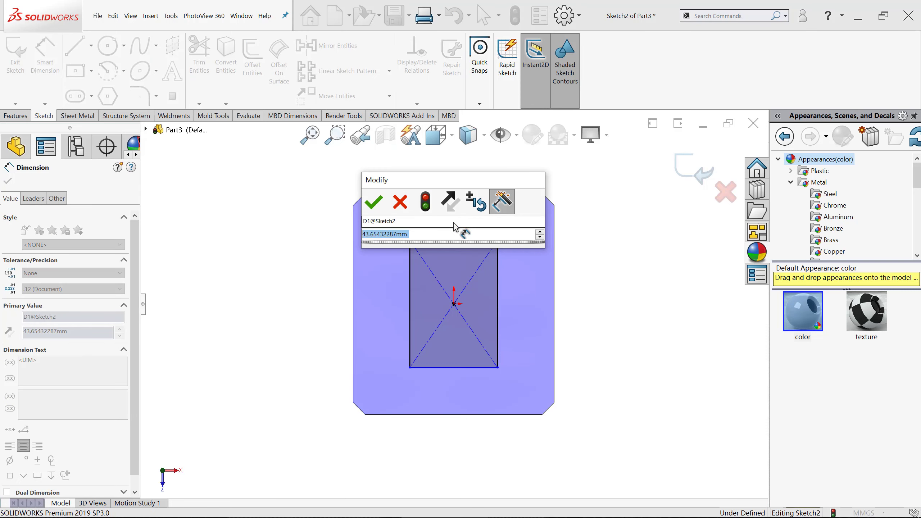
type("40.4")
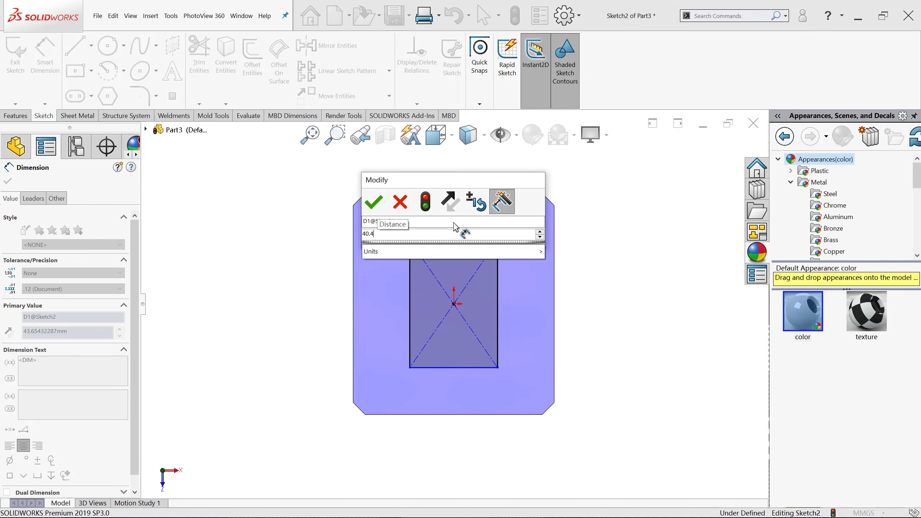
key("Return")
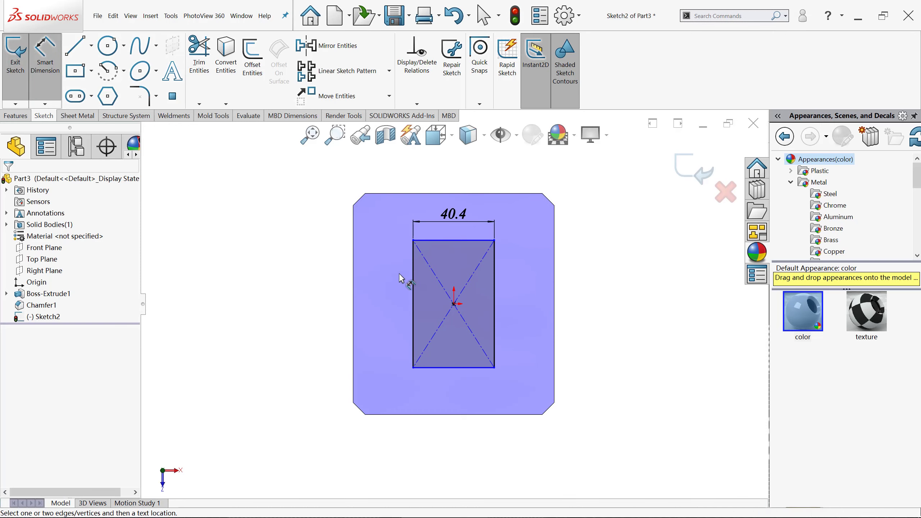
left_click(414, 272)
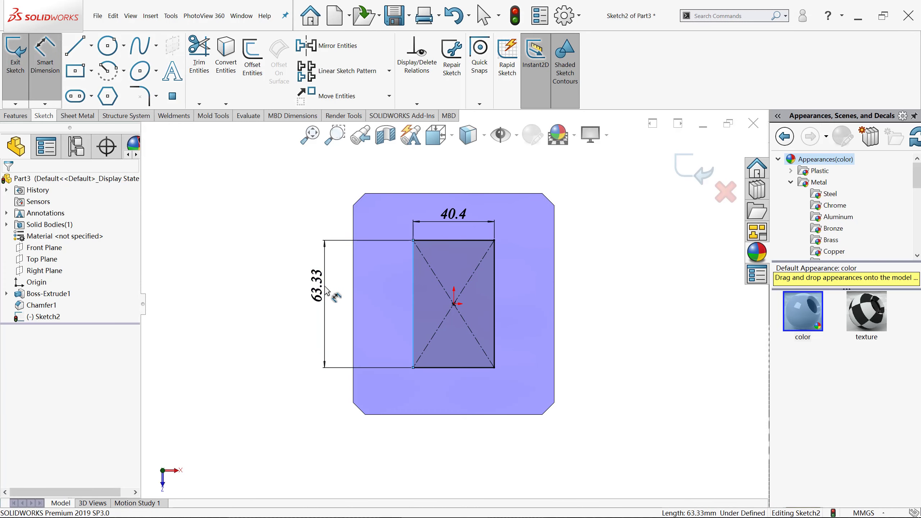
left_click(325, 287)
type("51")
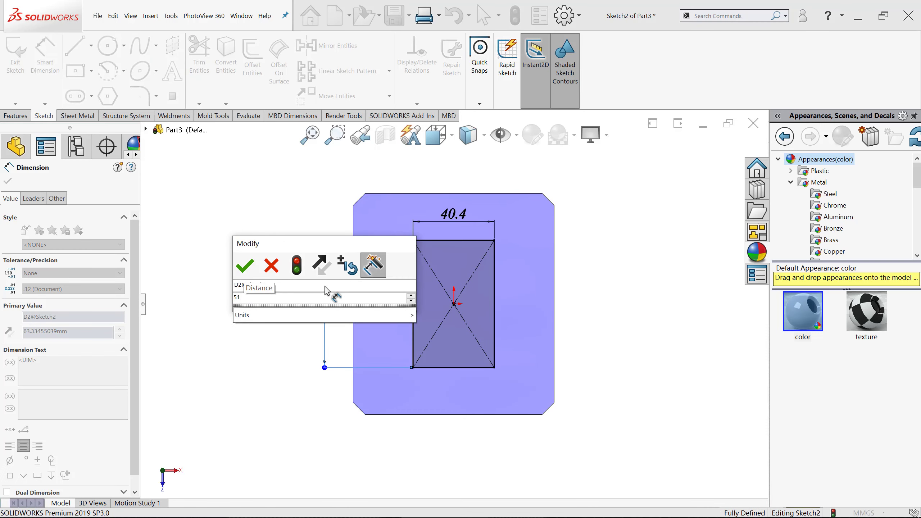
type(".4")
key("Return")
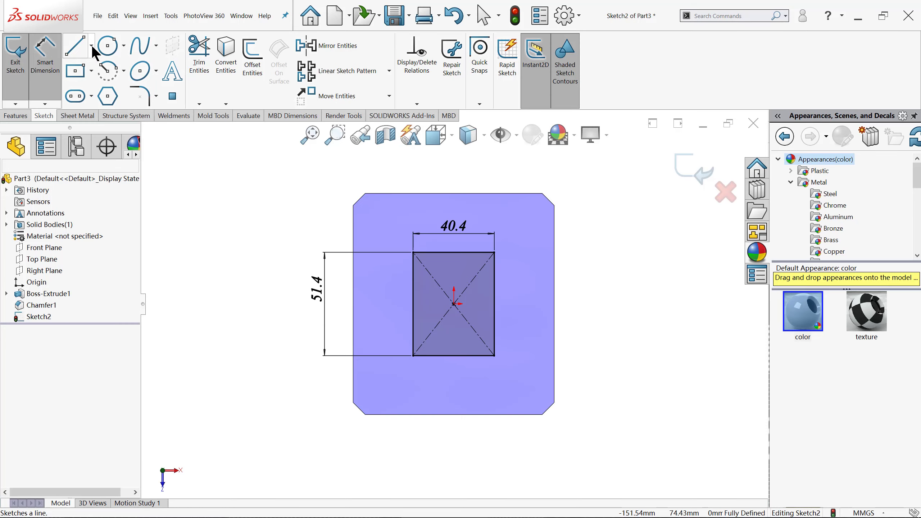
Draw a horizontal construction centreline starting at the origin.
left_click(91, 45)
left_click(92, 77)
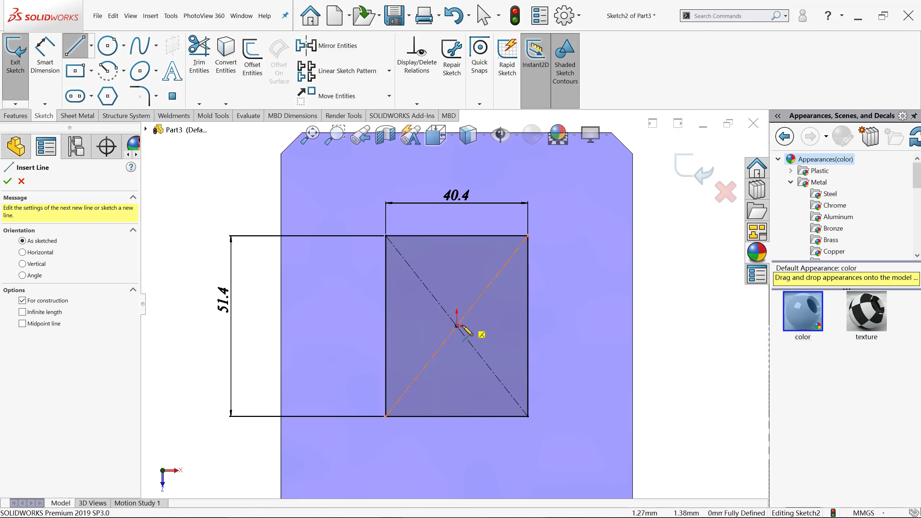
scroll(453, 319, "down", 1)
scroll(459, 325, "down", 2)
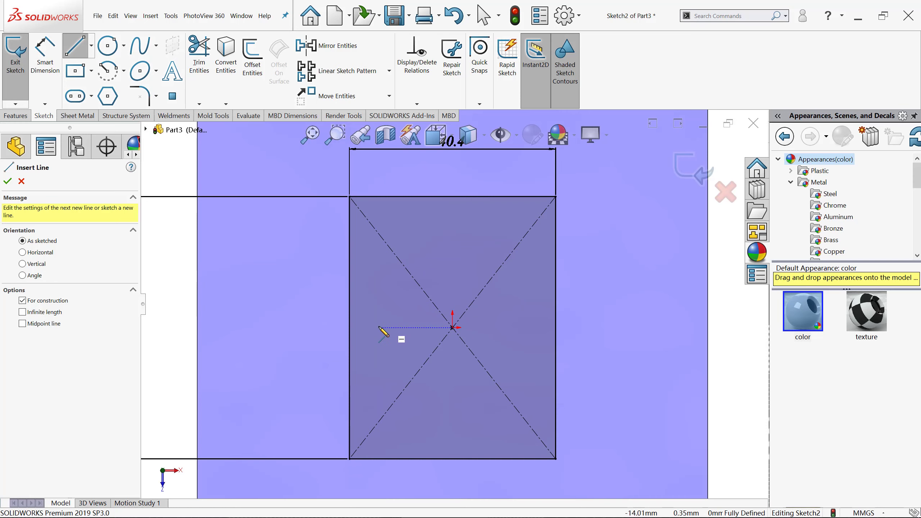
left_click(452, 328)
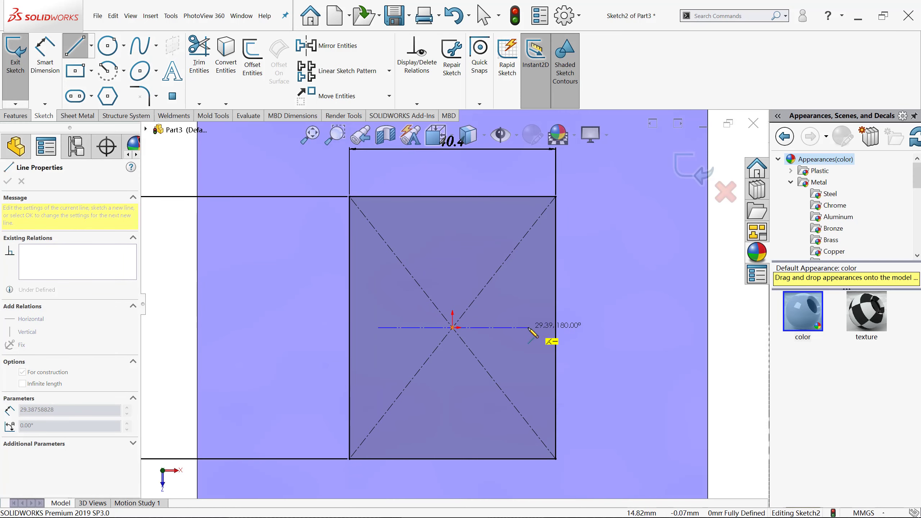
double_click(528, 329)
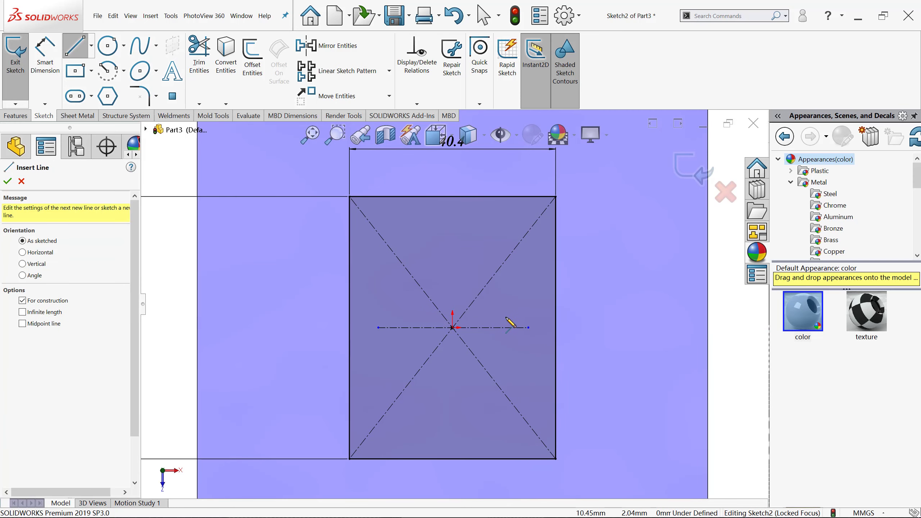
key("Escape")
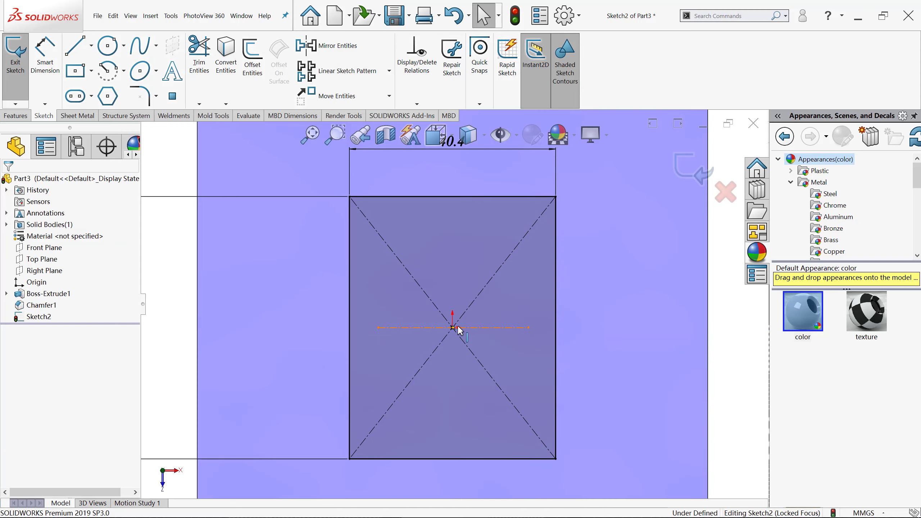
scroll(458, 328, "down", 3)
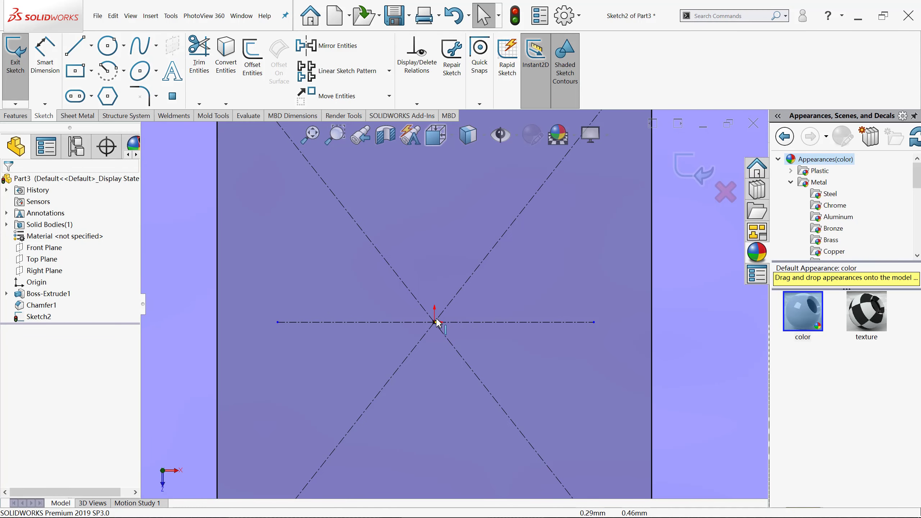
scroll(438, 323, "down", 3)
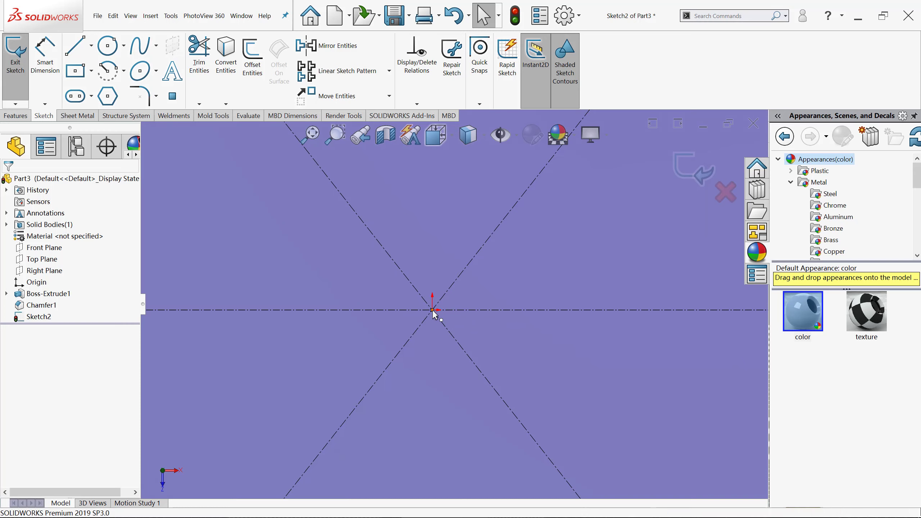
Make the origin the centreline's midpoint and extend it past the rectangle's left side.
left_click(433, 312)
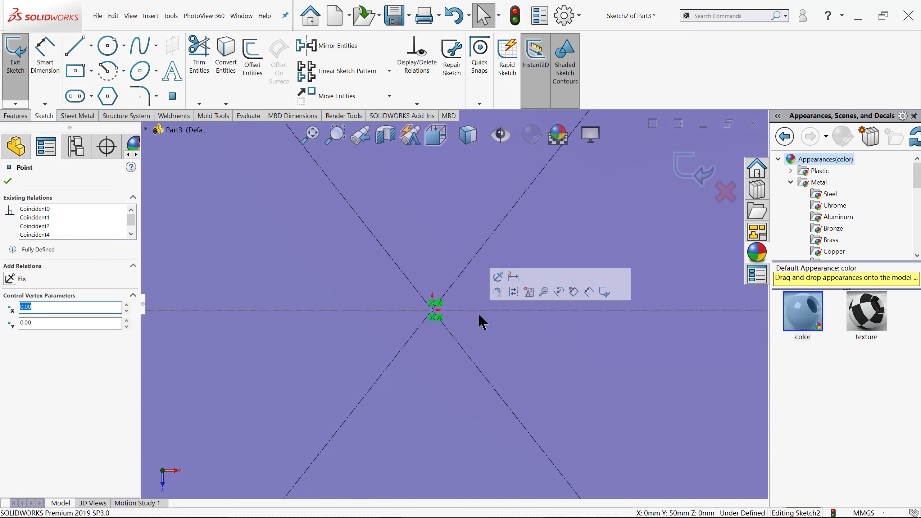
left_click(478, 310, "ctrl")
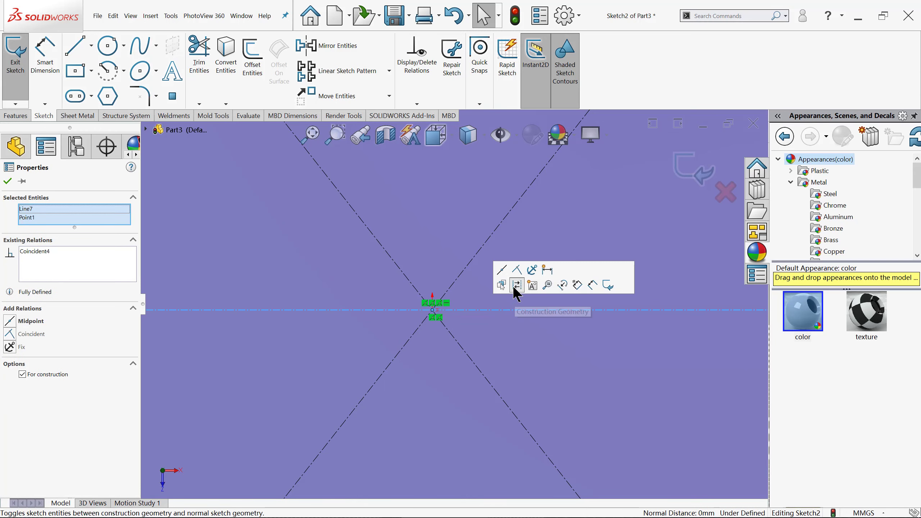
key("f")
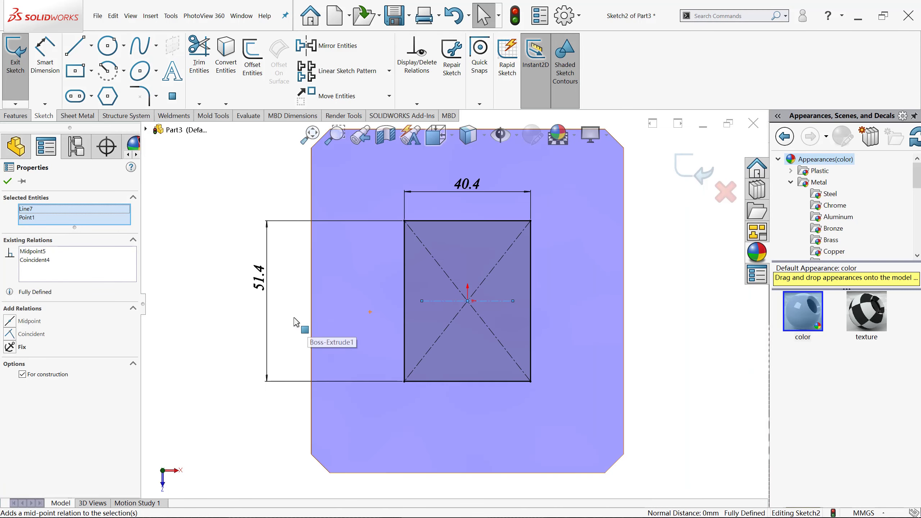
left_click(300, 323)
left_click_drag(450, 303, 410, 303)
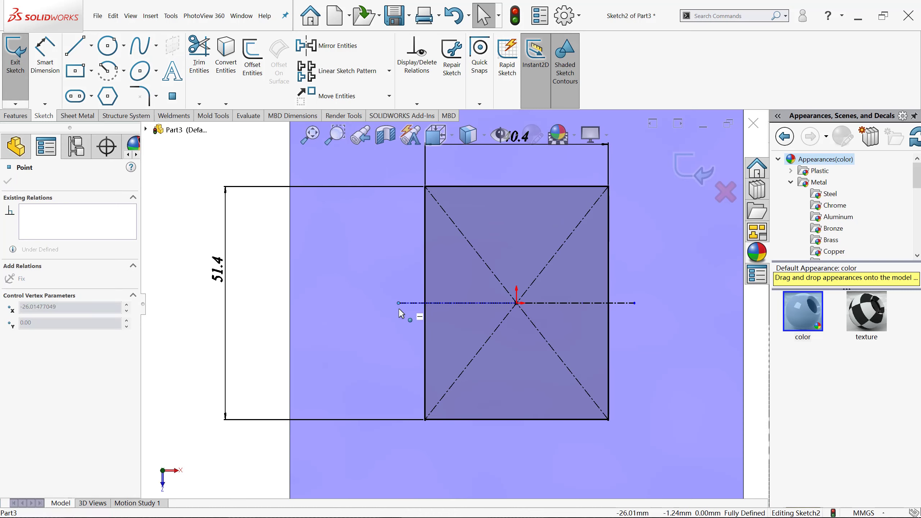
left_click(278, 321)
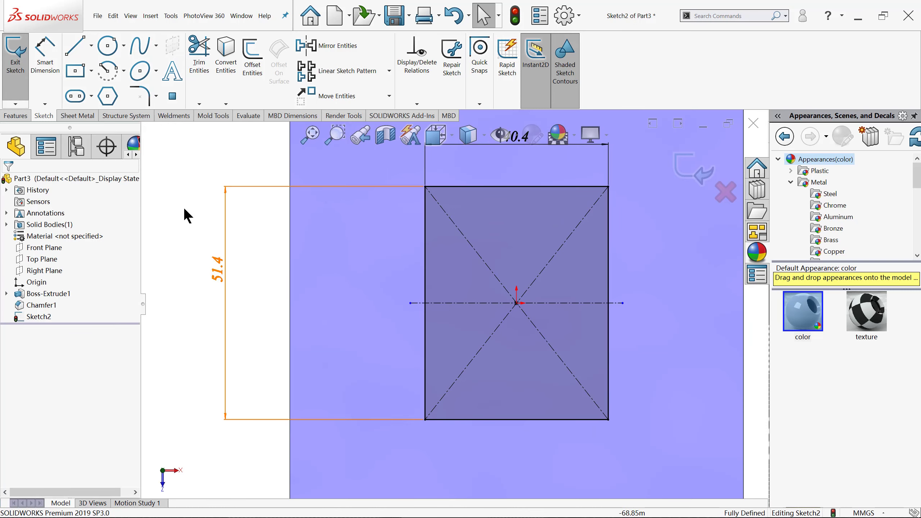
Draw circles centred on both centreline ends, each overlapping a rectangle side.
left_click(108, 45)
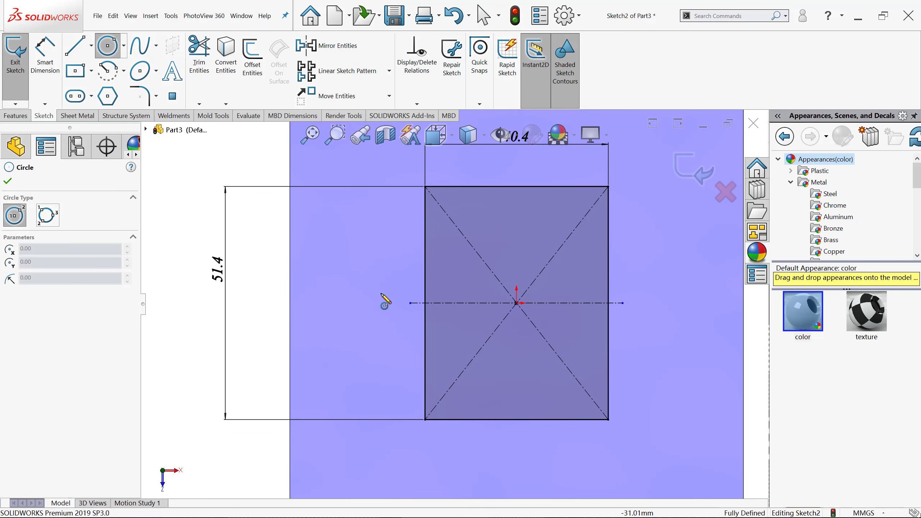
left_click(410, 303)
left_click(370, 263)
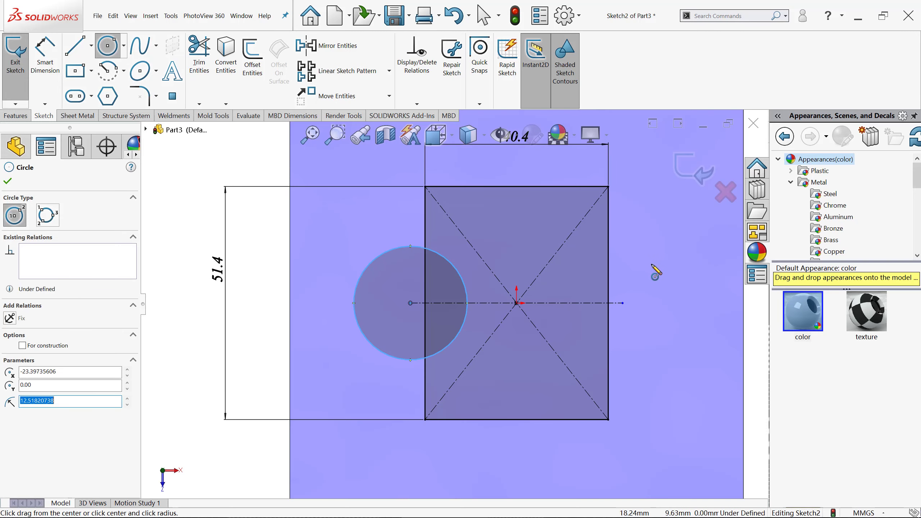
left_click(624, 303)
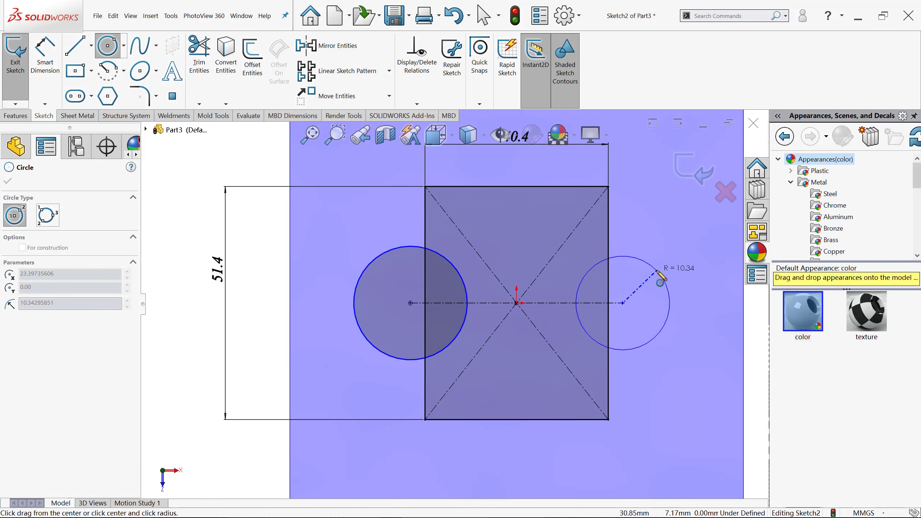
left_click(656, 270)
key("Escape")
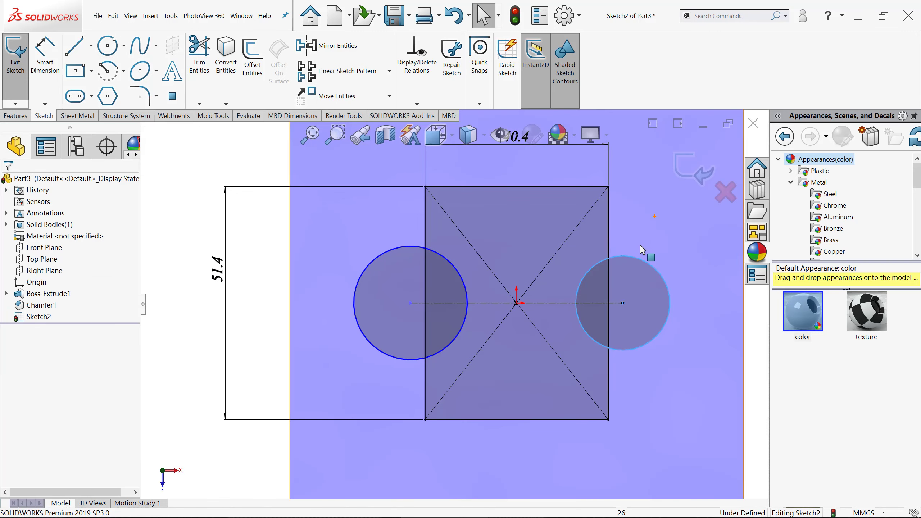
key("f")
scroll(608, 264, "down", 2)
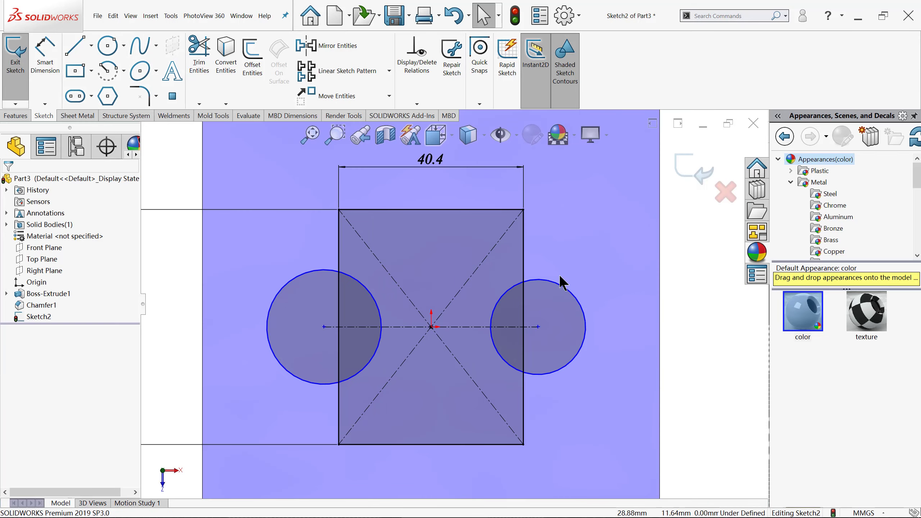
Add an Equal relation between the two circles.
left_click(555, 284)
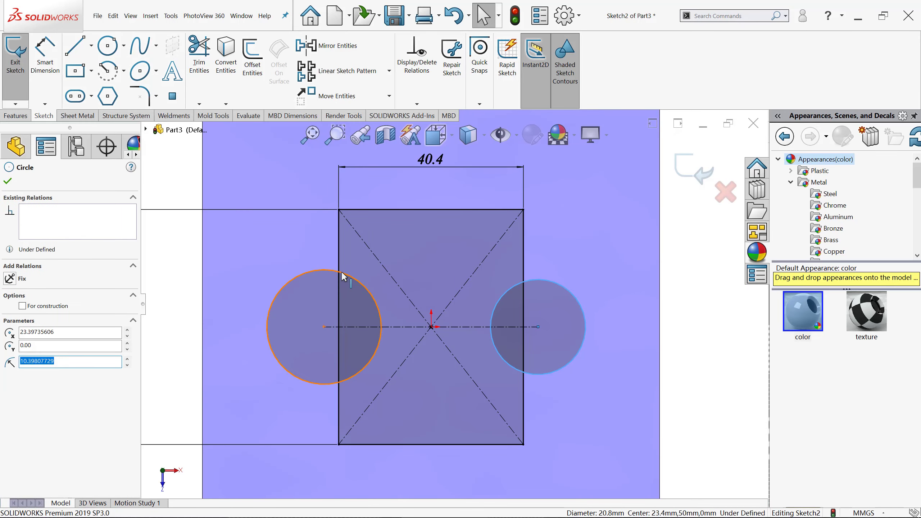
left_click(343, 276, "ctrl")
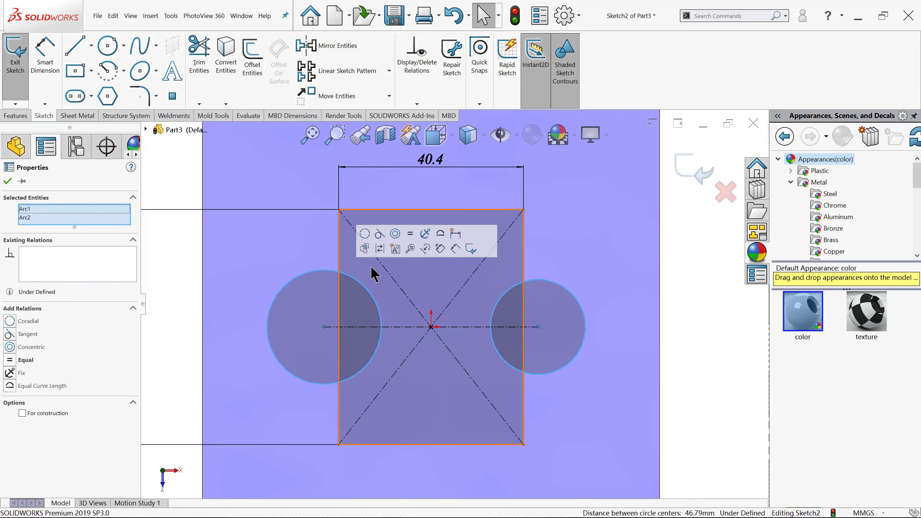
left_click(411, 240)
scroll(527, 280, "up", 2)
Dimension the centreline so the circle centres are 44 apart.
left_click(276, 198)
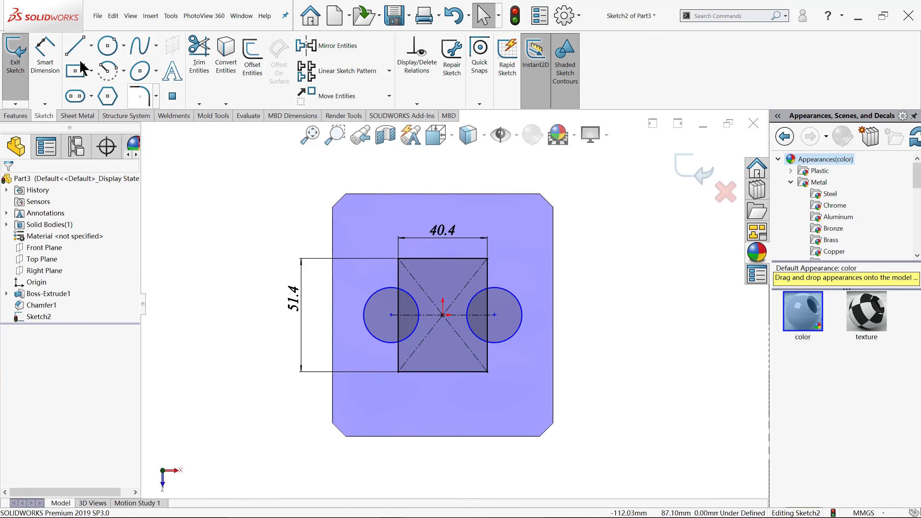
left_click(45, 54)
scroll(417, 279, "down", 2)
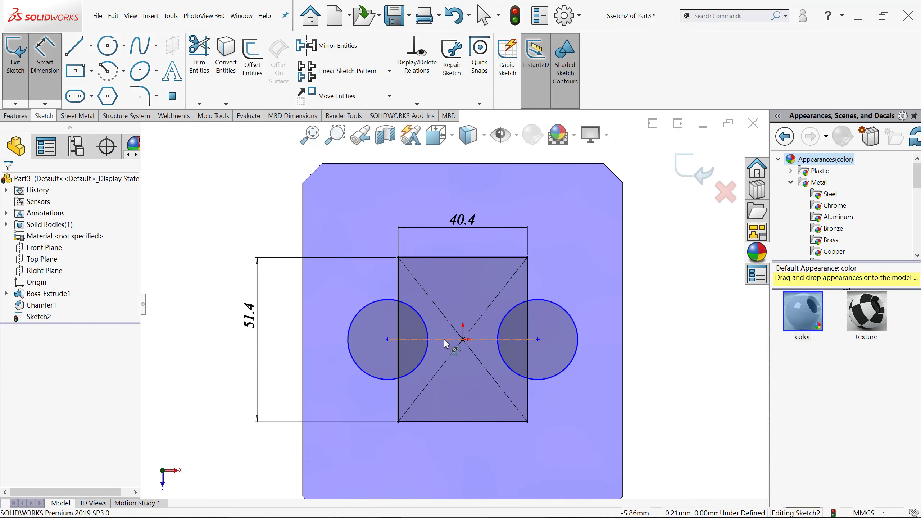
left_click(446, 341)
left_click(461, 301)
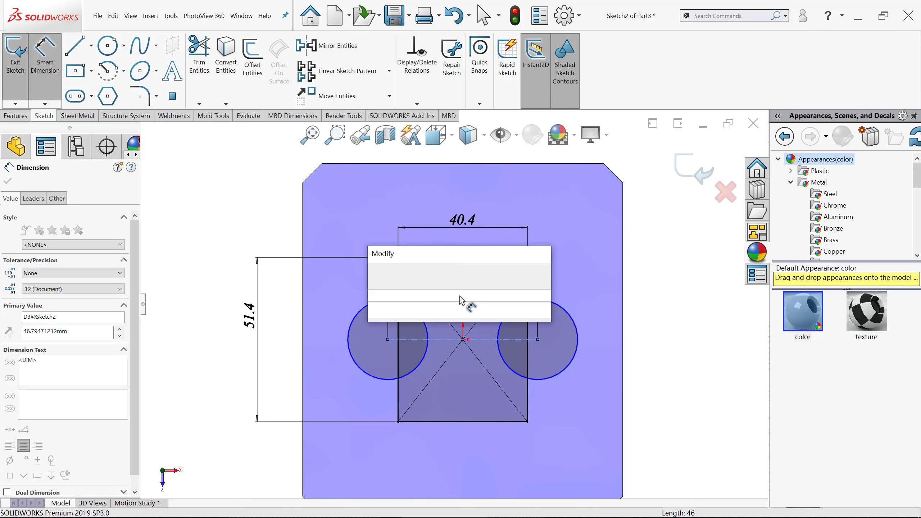
type("44")
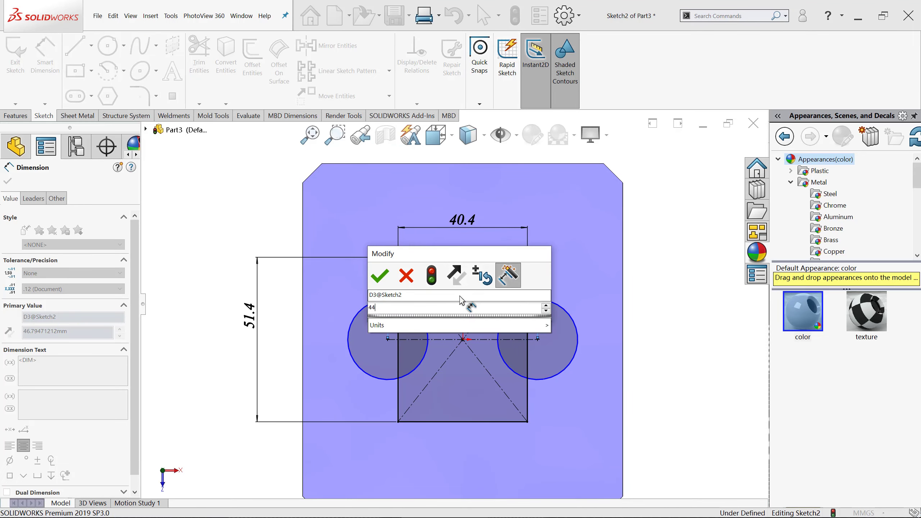
key("Return")
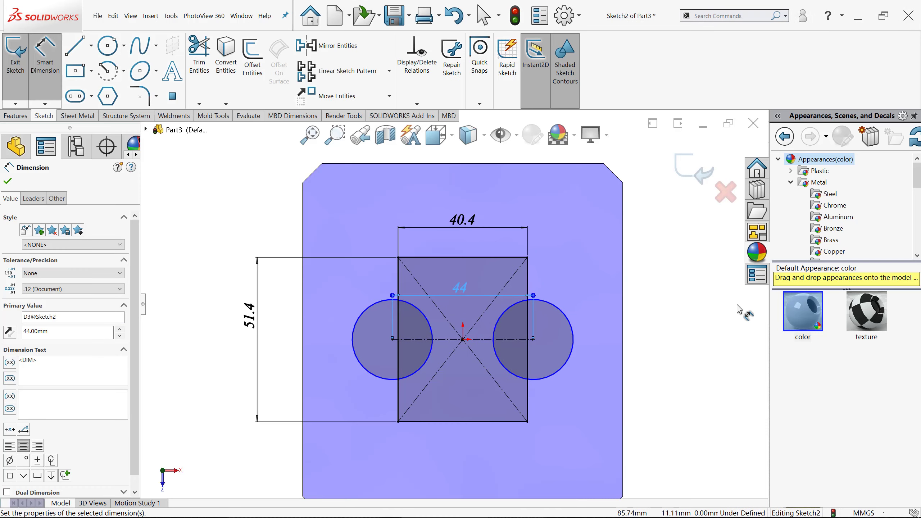
left_click(316, 286)
Set the left circle's diameter to 34.4.
left_click(354, 328)
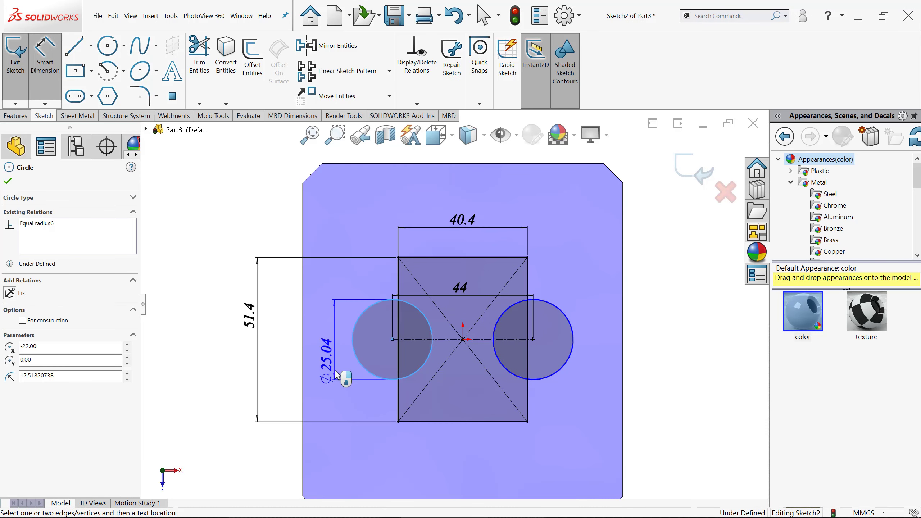
left_click(331, 353)
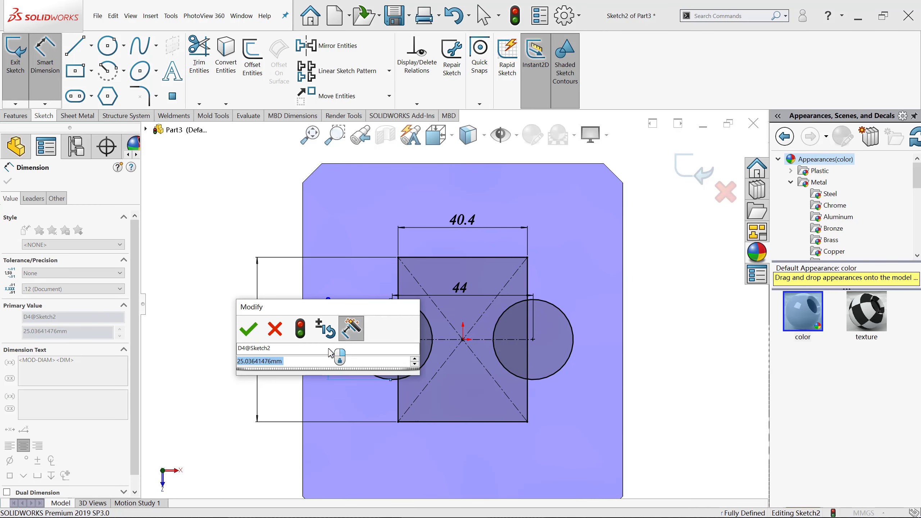
type("34")
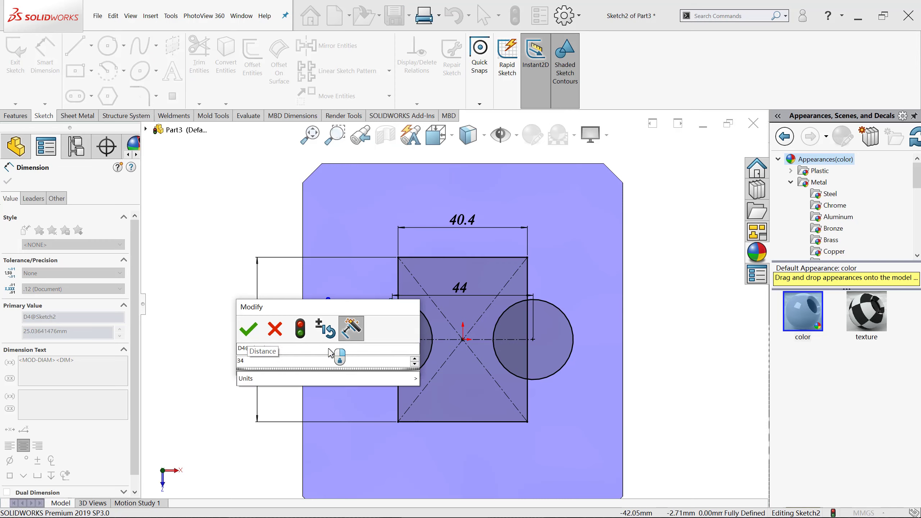
type(".4")
key("Return")
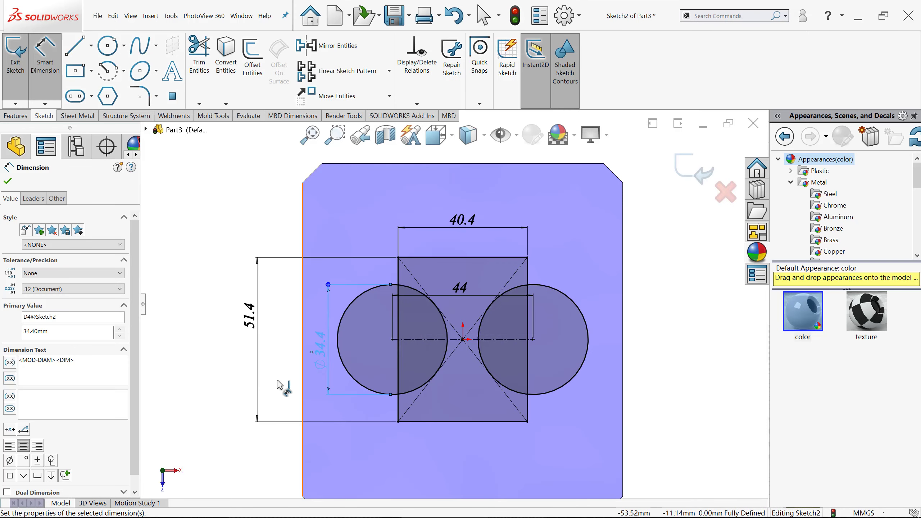
left_click(279, 384)
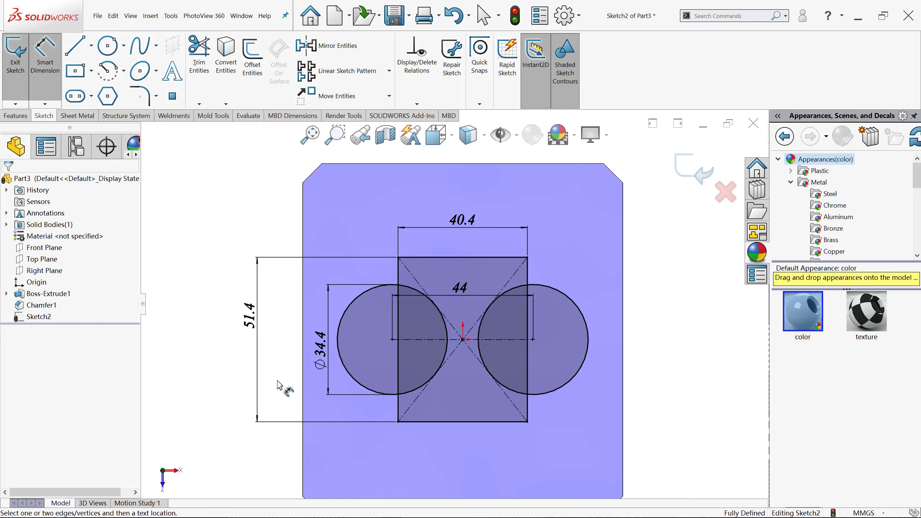
Draw a short angled line from the rectangle's upper-left corner to the left circle.
scroll(423, 310, "down", 1)
scroll(422, 310, "down", 1)
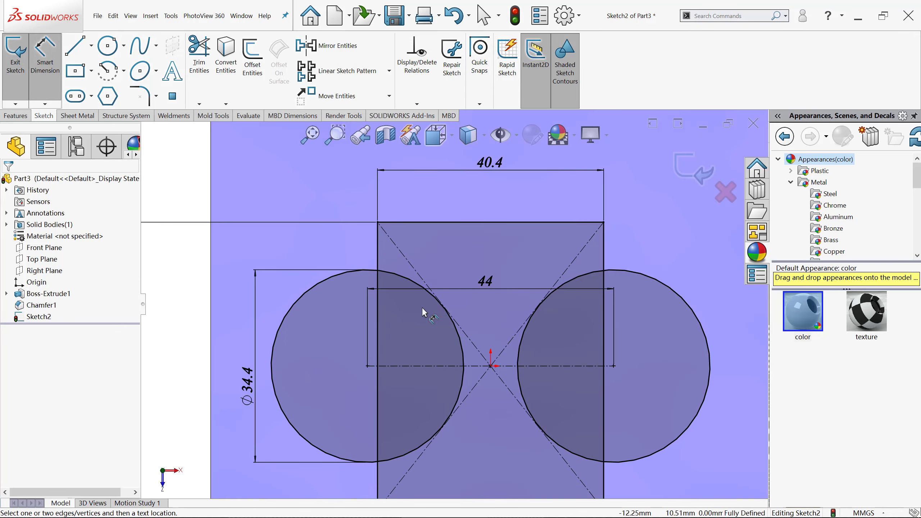
scroll(422, 312, "down", 1)
scroll(423, 312, "down", 1)
scroll(467, 311, "down", 2)
scroll(453, 312, "up", 2)
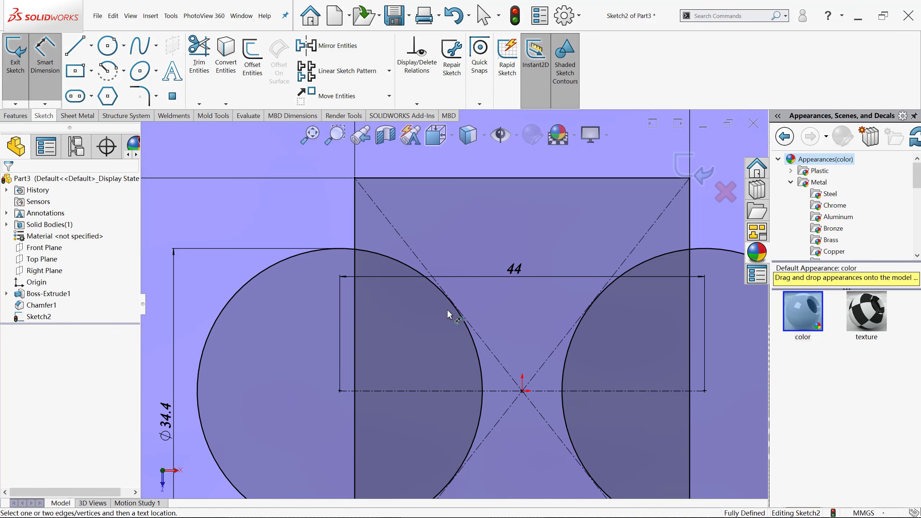
scroll(417, 302, "up", 2)
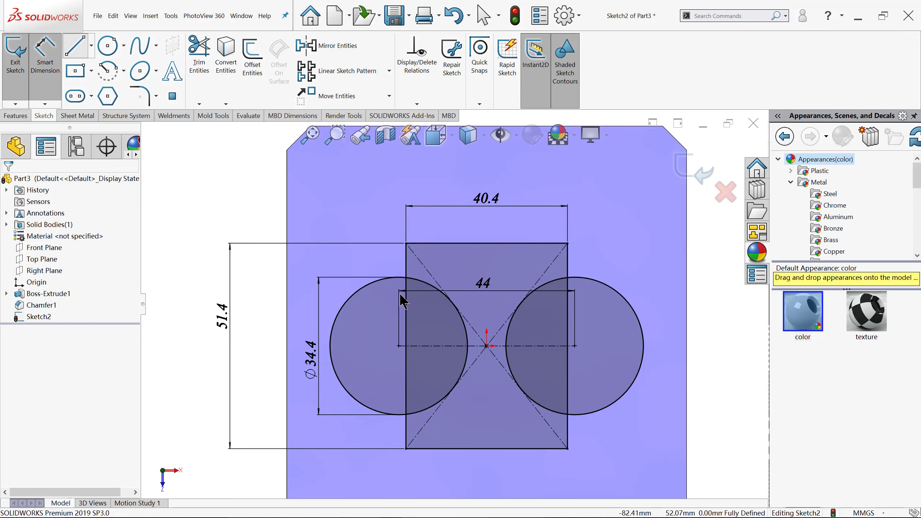
left_click(75, 45)
scroll(417, 276, "down", 2)
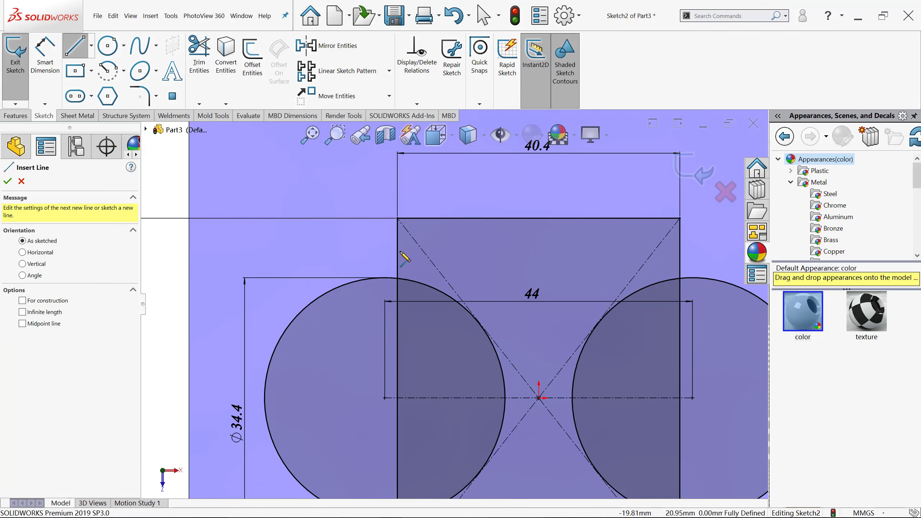
left_click(410, 259)
scroll(431, 276, "down", 1)
scroll(439, 283, "down", 1)
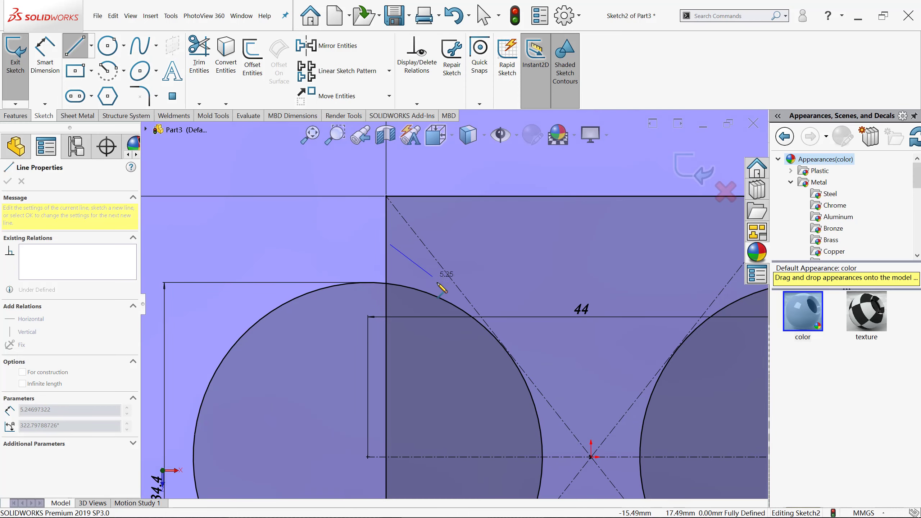
scroll(449, 296, "down", 1)
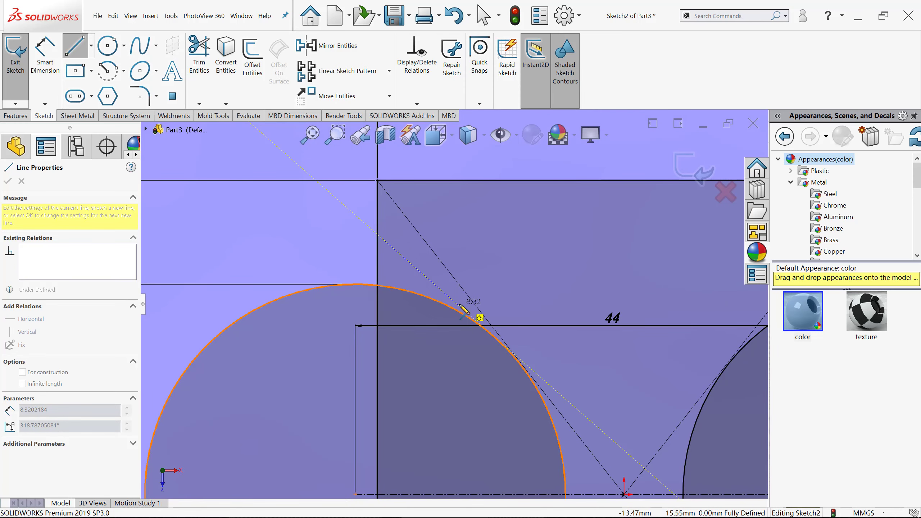
double_click(458, 306)
key("Escape")
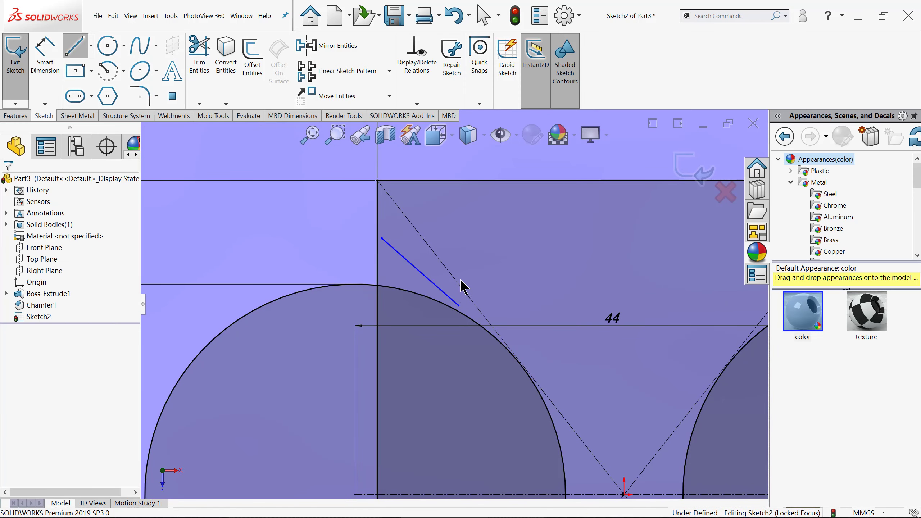
key("Escape")
Make the short line tangent to the left Ø34.4 circle.
left_click(382, 239)
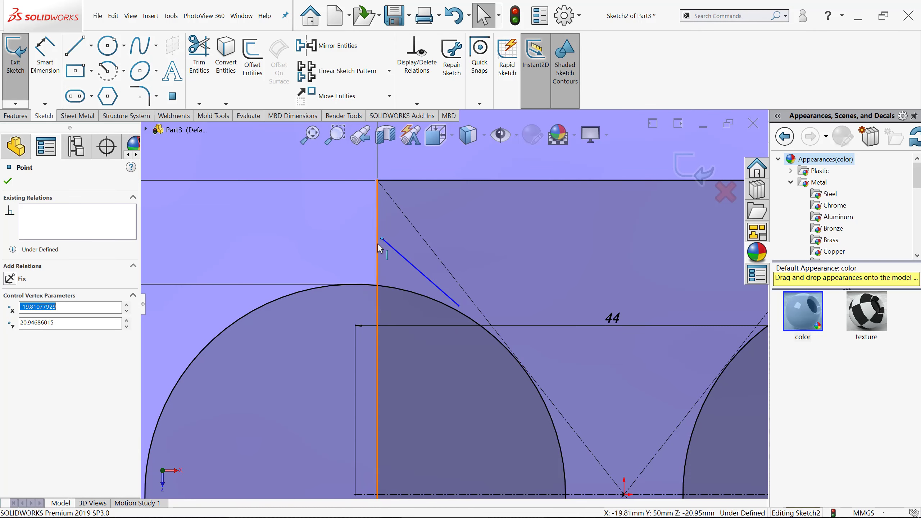
left_click(378, 248, "ctrl")
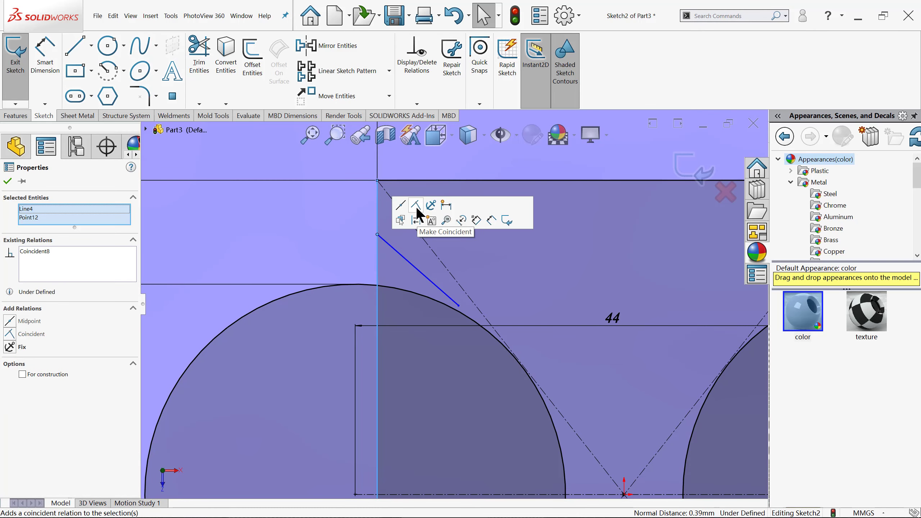
scroll(359, 247, "up", 1)
scroll(243, 257, "up", 1)
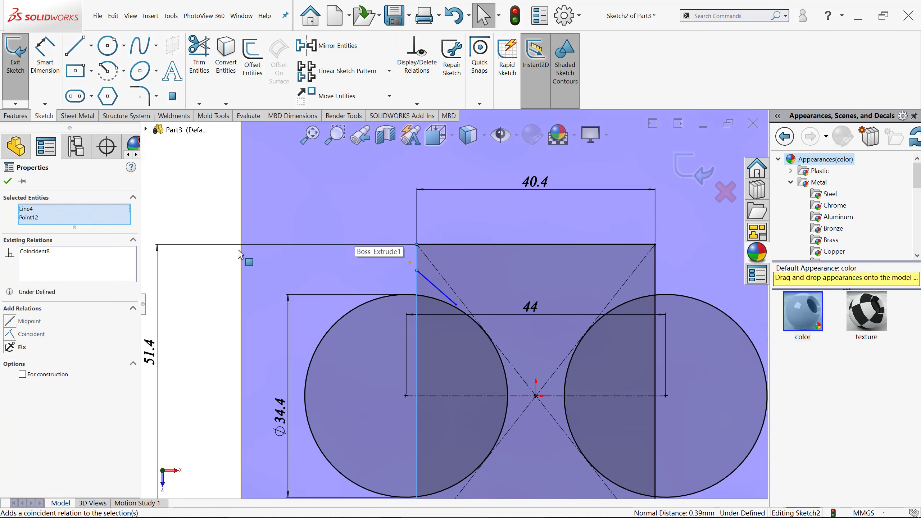
left_click(217, 270)
scroll(454, 301, "down", 1)
scroll(454, 301, "down", 1)
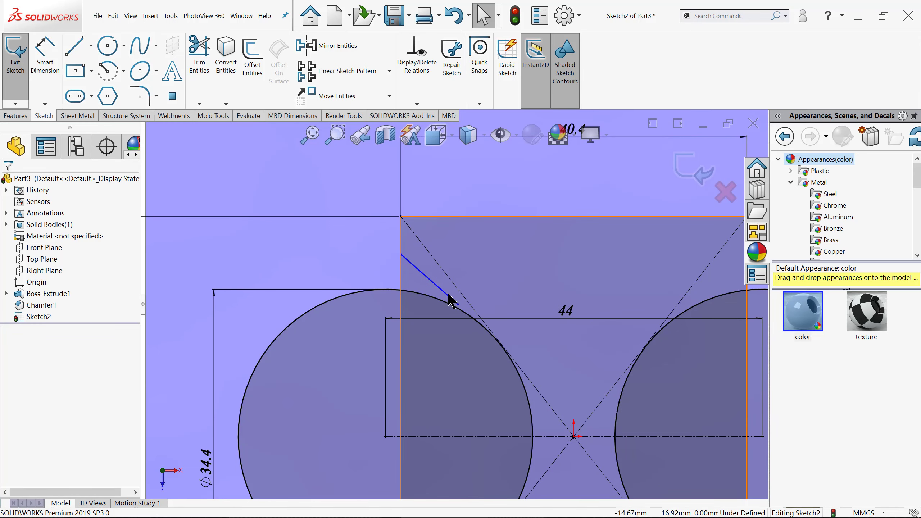
left_click(450, 299)
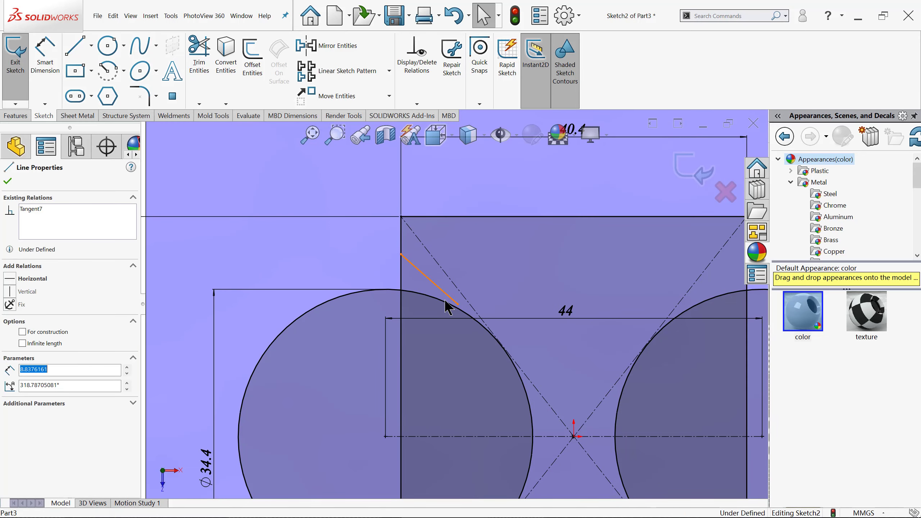
left_click(447, 303, "ctrl")
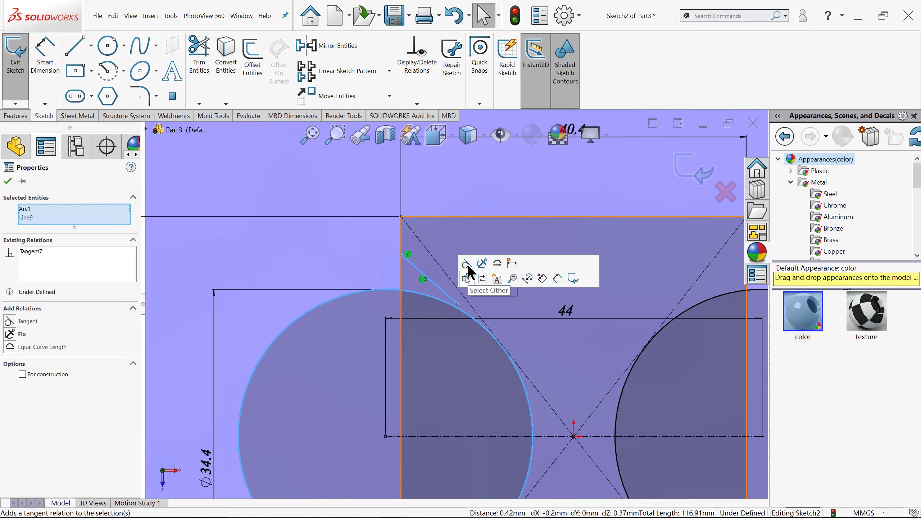
scroll(458, 290, "down", 3)
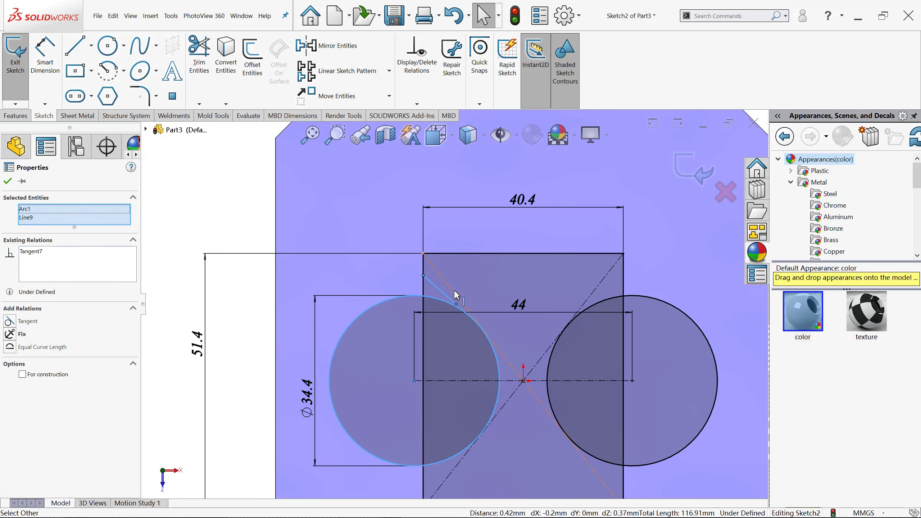
left_click(231, 227)
scroll(482, 311, "down", 3)
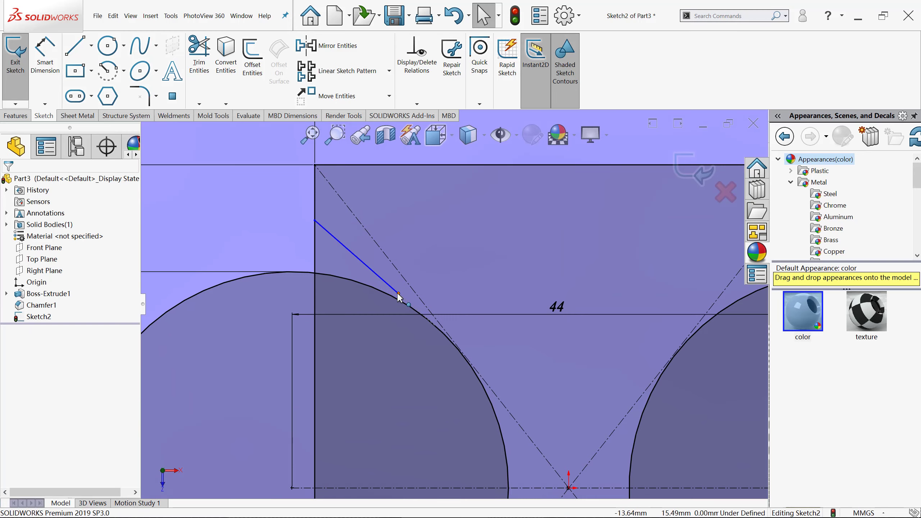
Make the line's lower endpoint coincident with the left circle.
left_click(398, 294)
left_click(414, 307, "ctrl")
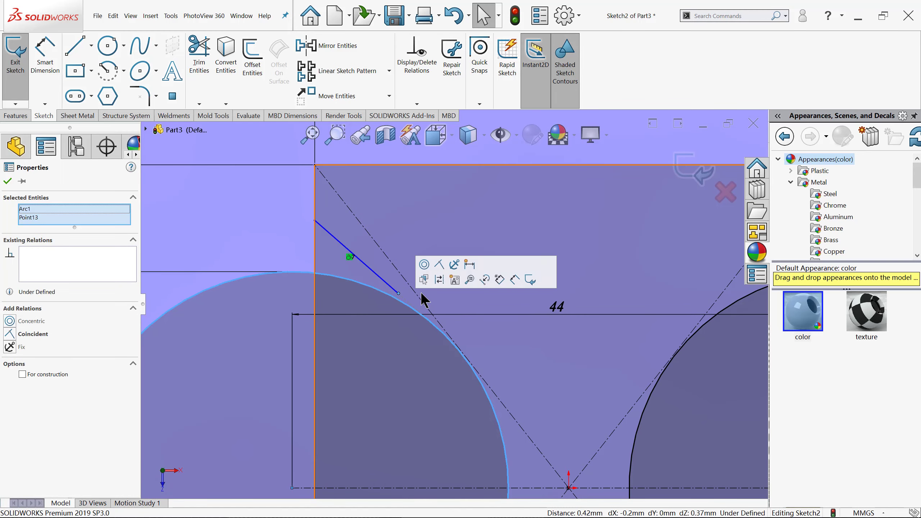
left_click(439, 264)
scroll(410, 263, "up", 3)
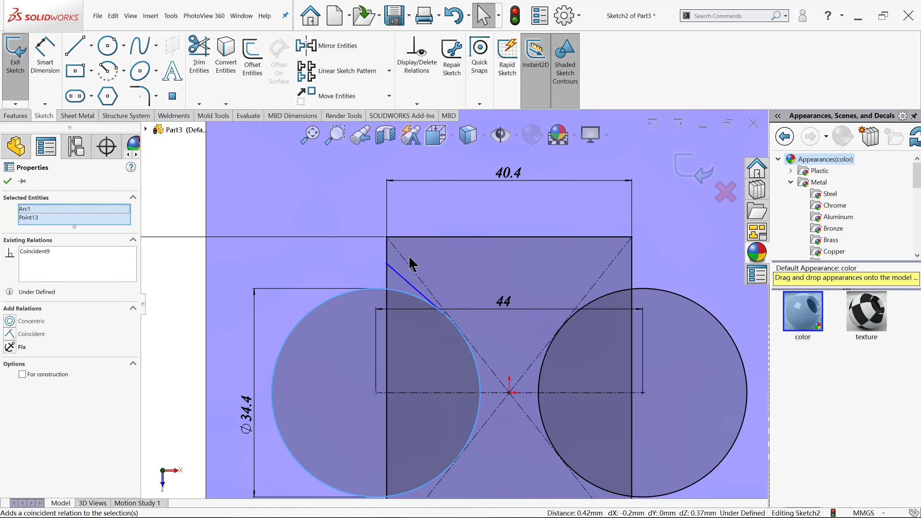
scroll(410, 263, "up", 2)
left_click(232, 302)
scroll(458, 317, "down", 2)
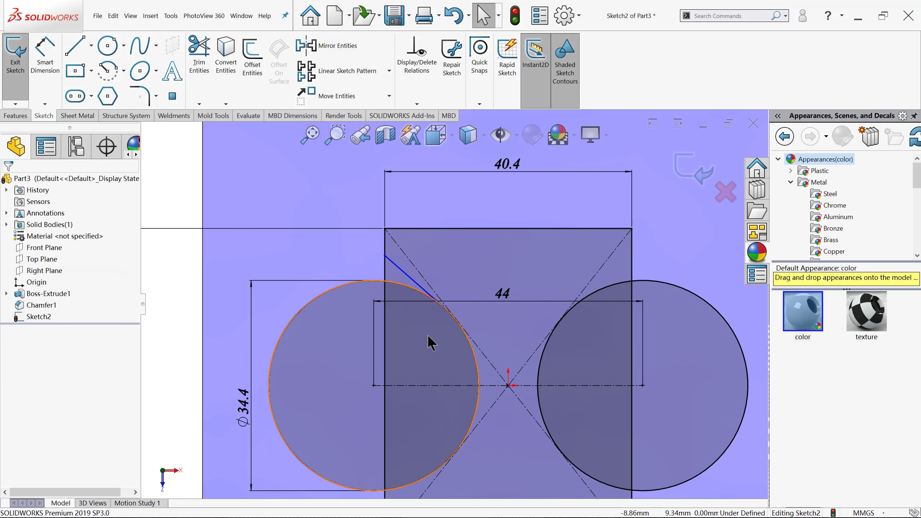
scroll(421, 332, "up", 2)
scroll(470, 425, "down", 1)
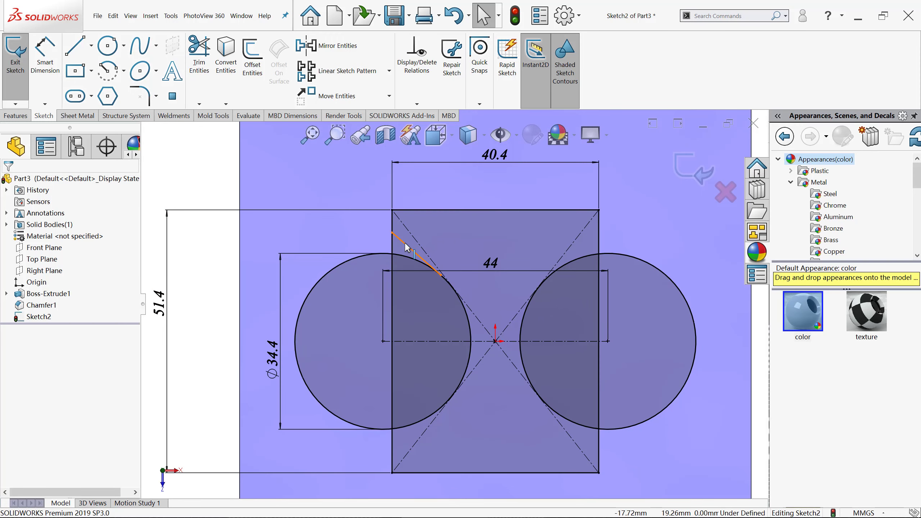
Mirror the upper-left angled line about the horizontal centerline to the lower left.
left_click(308, 45)
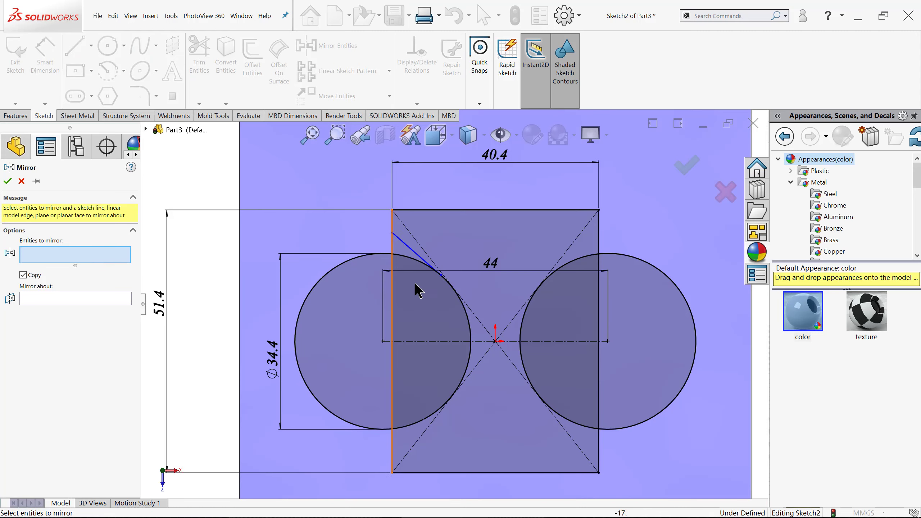
left_click(413, 251)
left_click(84, 301)
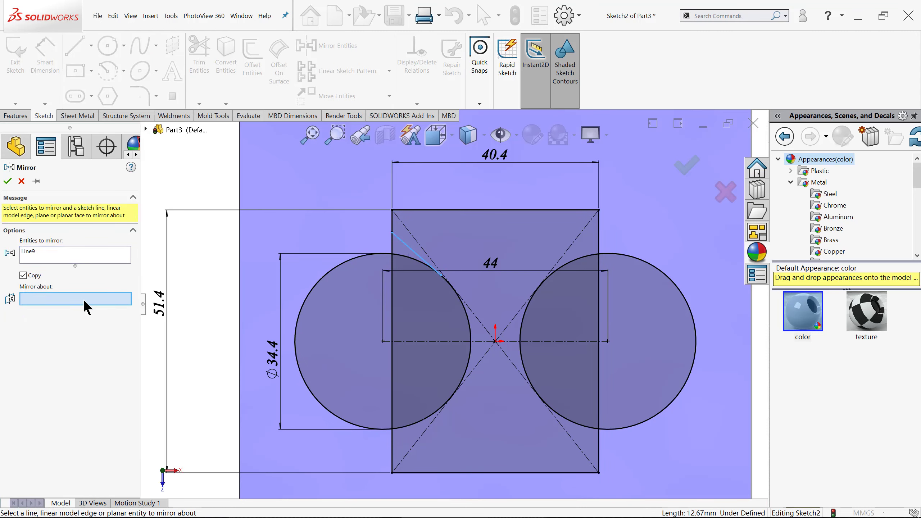
left_click(427, 341)
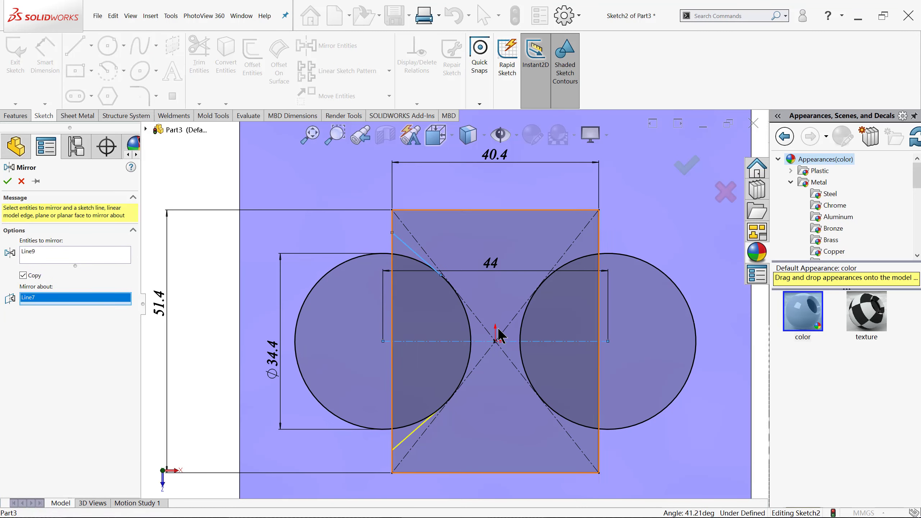
left_click(688, 174)
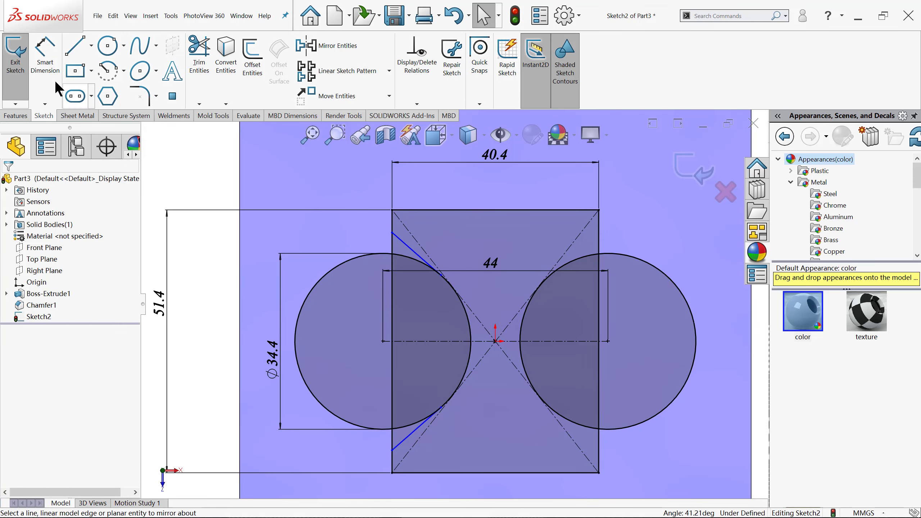
Dimension the angle between the two angled lines as 60°.
left_click(44, 58)
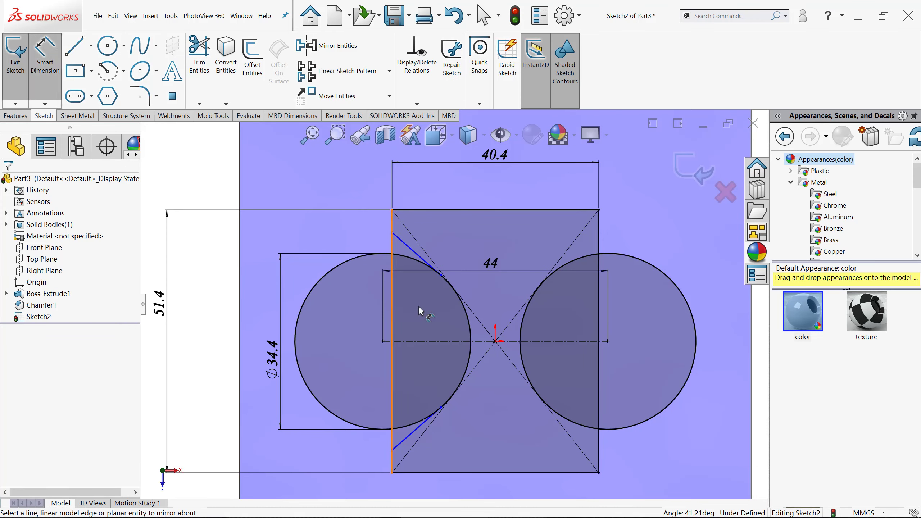
left_click(404, 244)
left_click(416, 429)
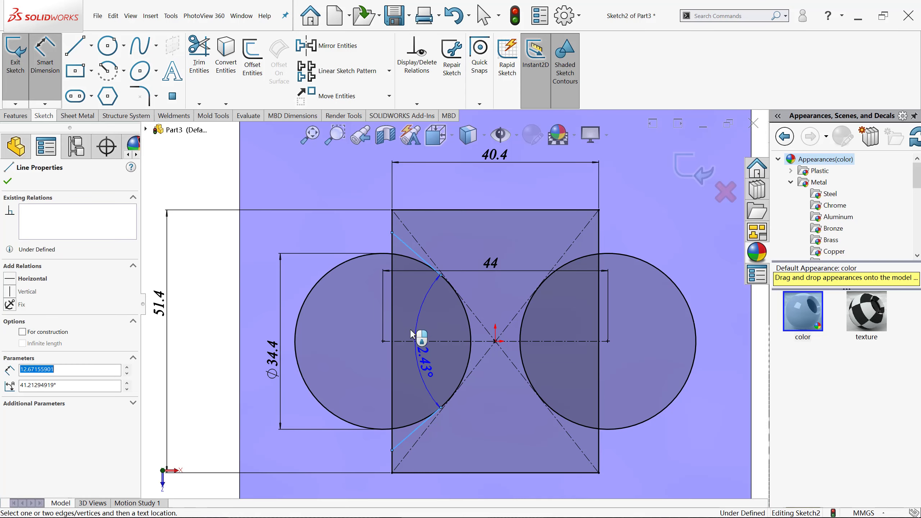
left_click(413, 332)
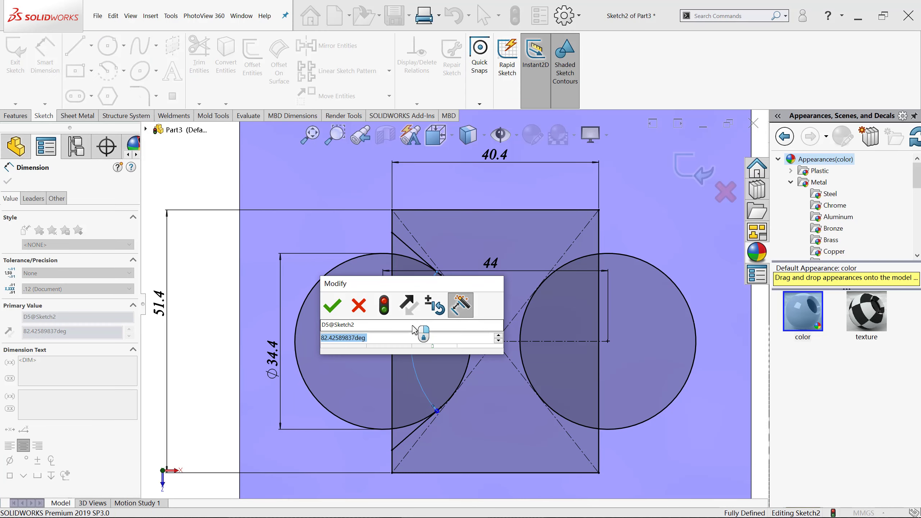
type("60")
key("Return")
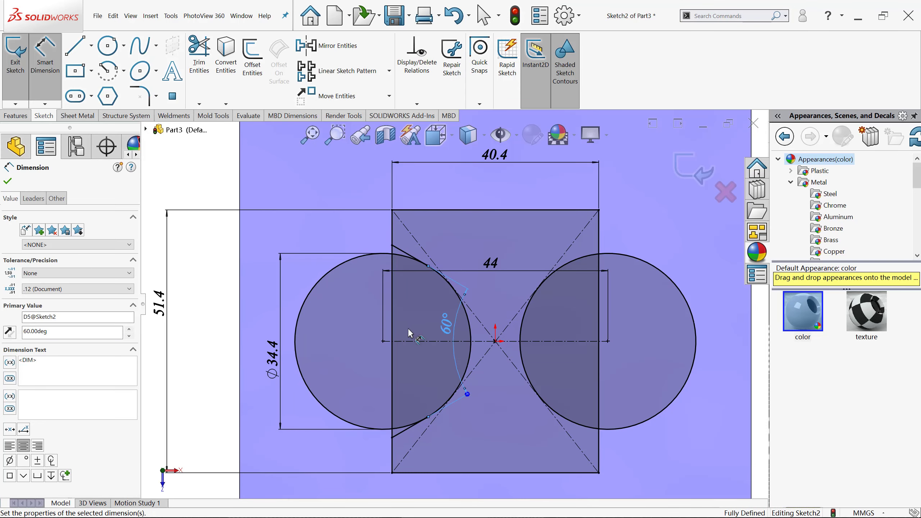
scroll(409, 333, "up", 2)
key("Escape")
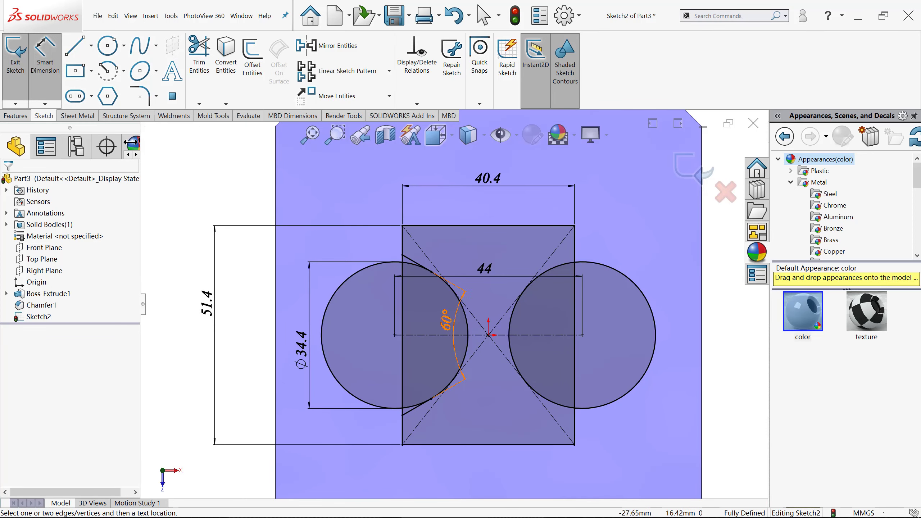
Draw a vertical centerline from the origin up to the top edge.
left_click(91, 45)
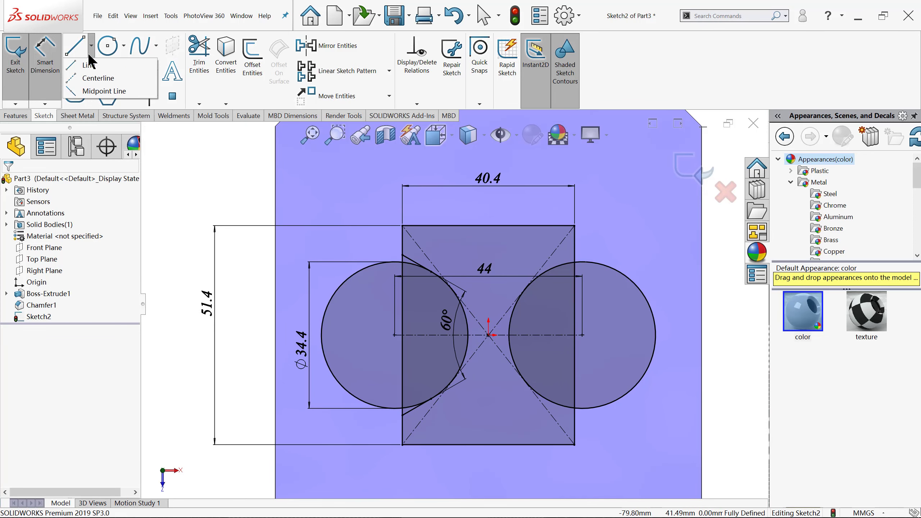
left_click(95, 67)
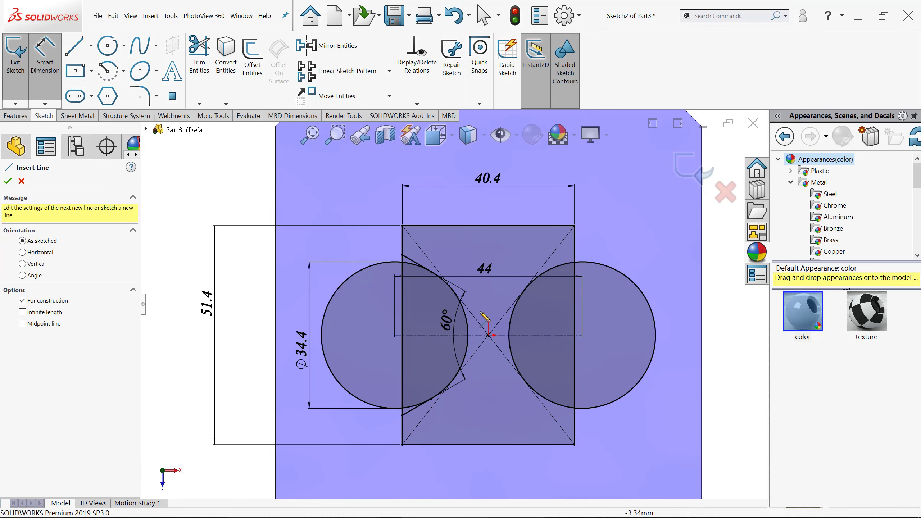
left_click(489, 335)
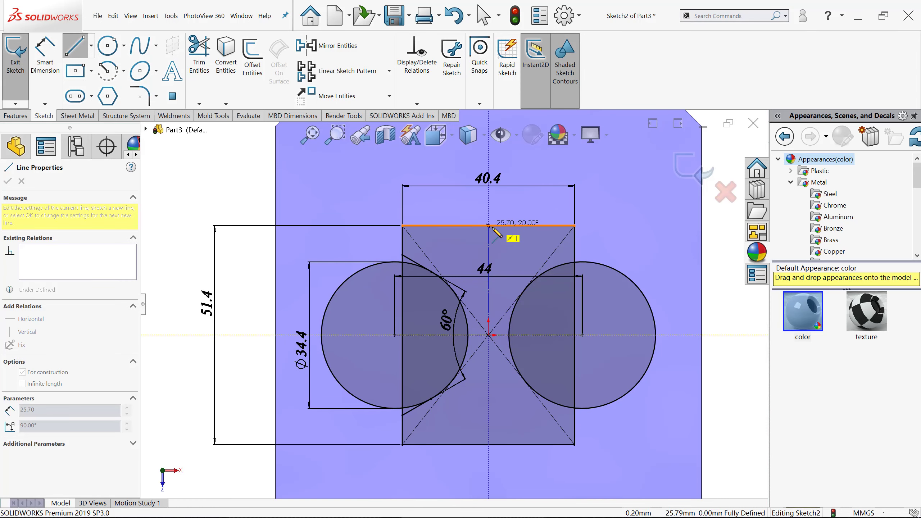
double_click(488, 225)
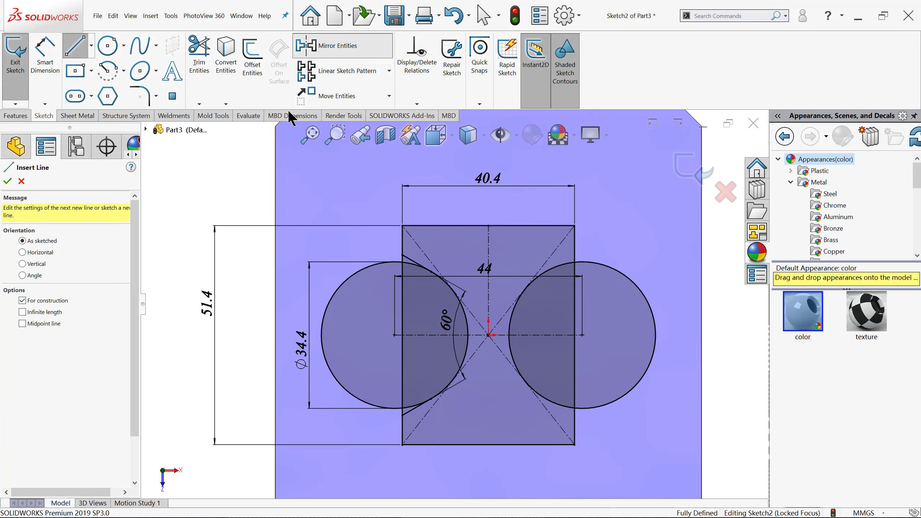
Mirror both left angled lines about the vertical centerline onto the right circle.
left_click(414, 261)
left_click(414, 409)
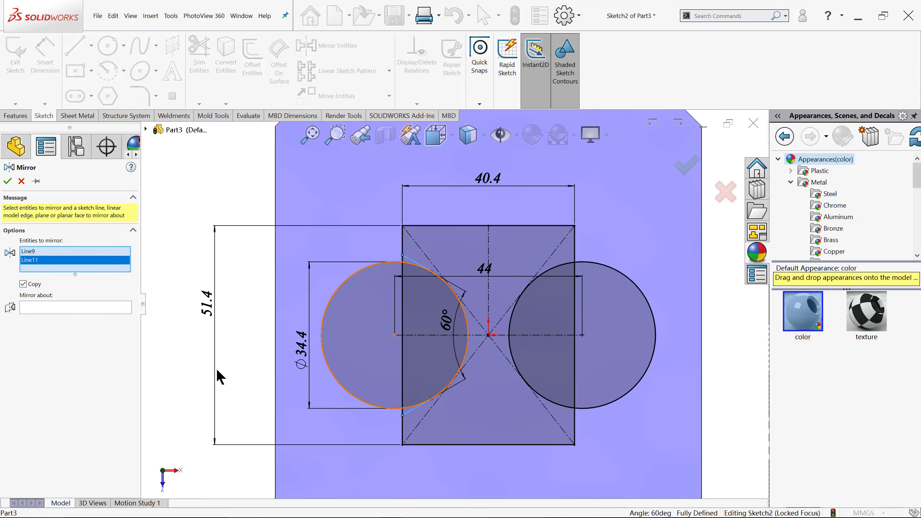
left_click(83, 309)
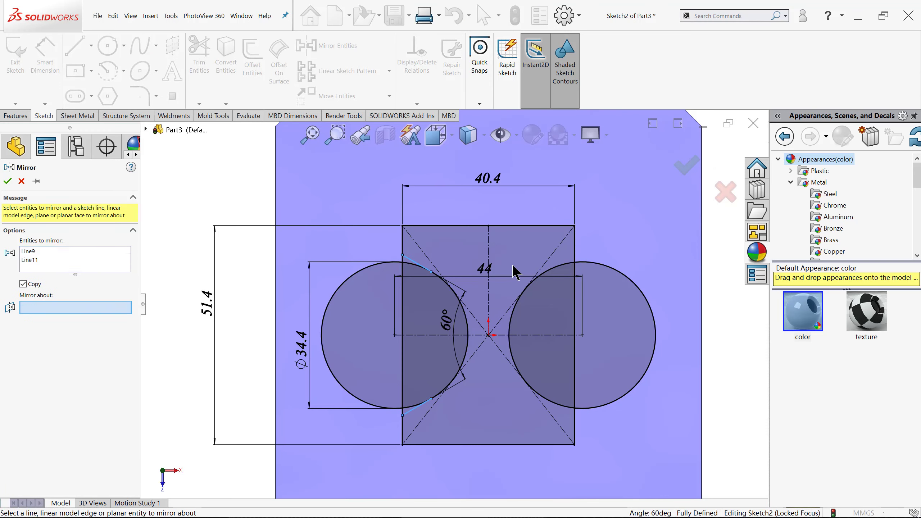
left_click(488, 292)
left_click(682, 166)
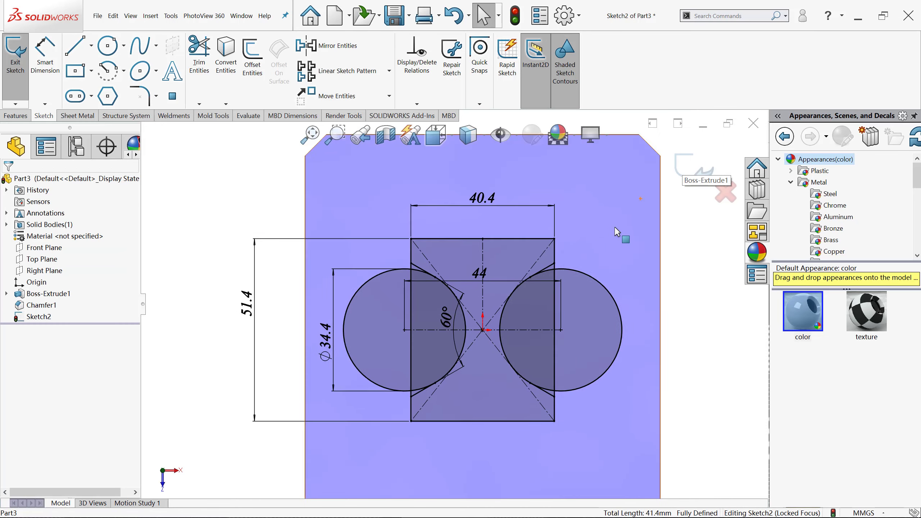
scroll(542, 319, "down", 2)
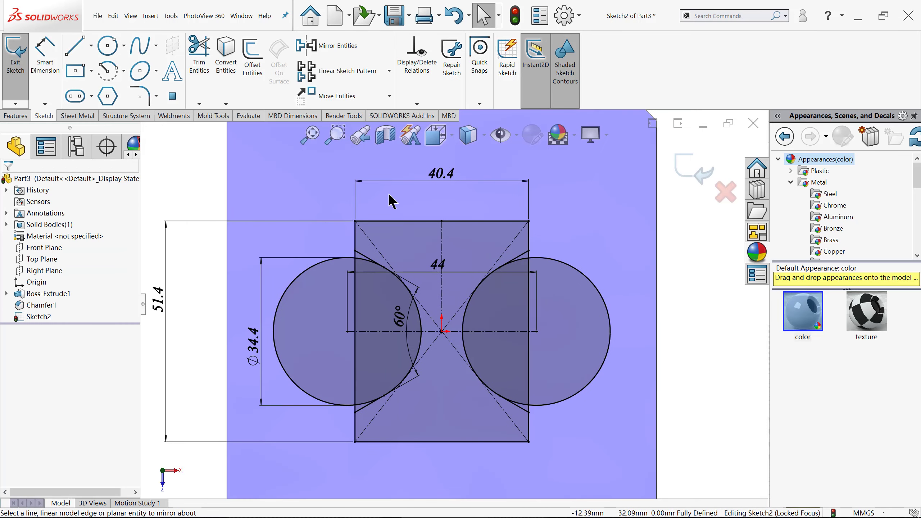
Cut the central hourglass region 7 mm deep as Cut-Extrude1 and inspect the pocket.
left_click(5, 117)
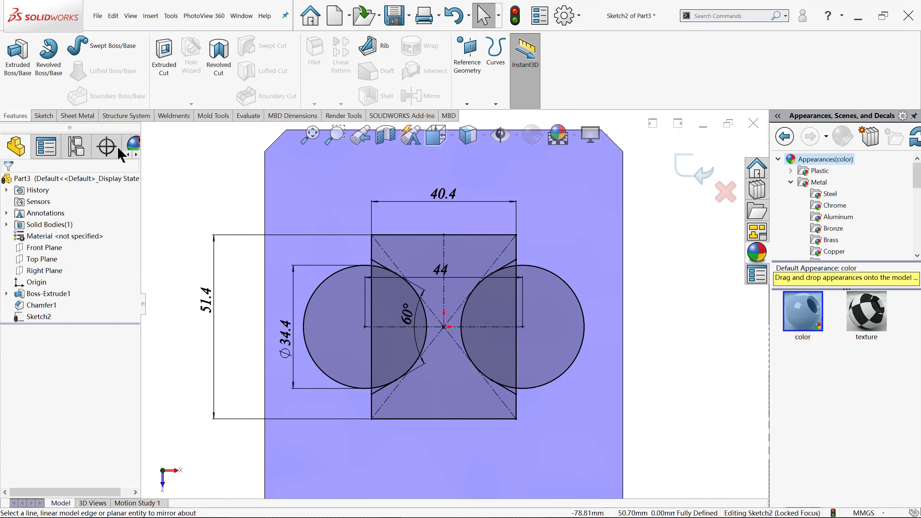
left_click(164, 58)
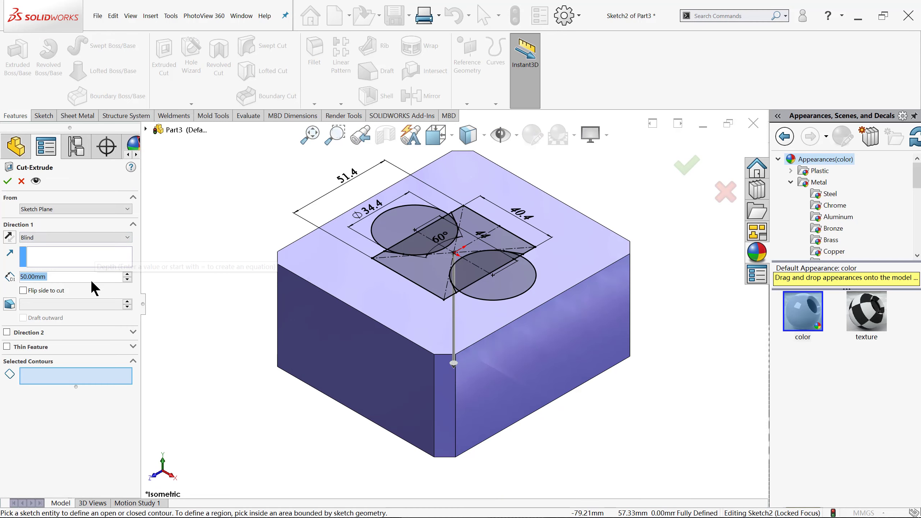
type("7")
key("Return")
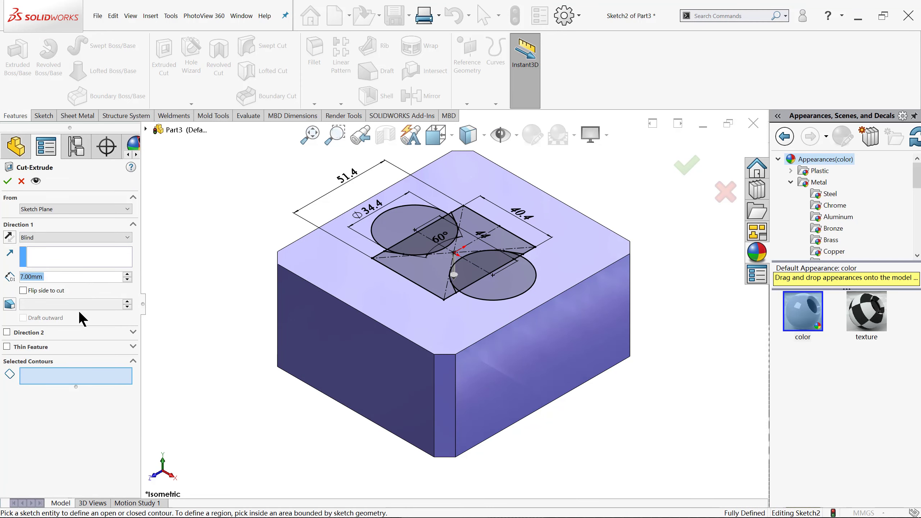
scroll(456, 220, "down", 2)
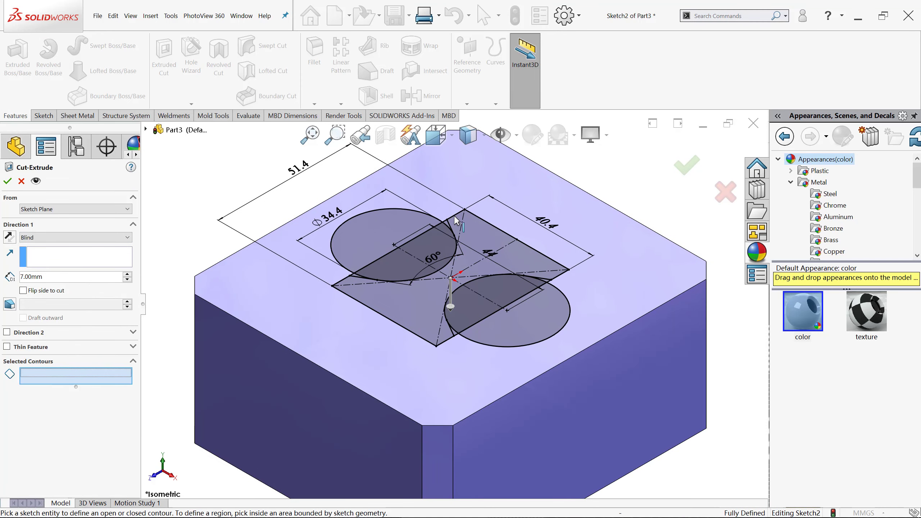
left_click(480, 238)
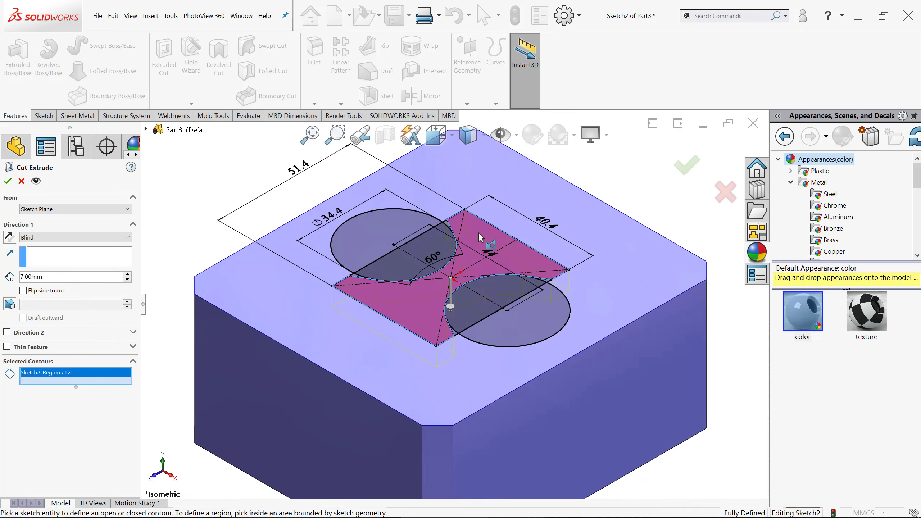
middle_click_drag(474, 255, 638, 249)
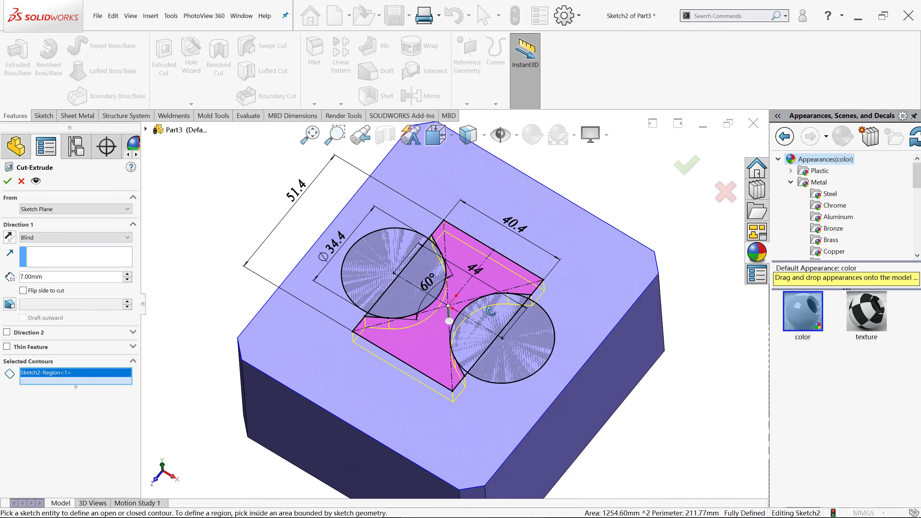
left_click(686, 171)
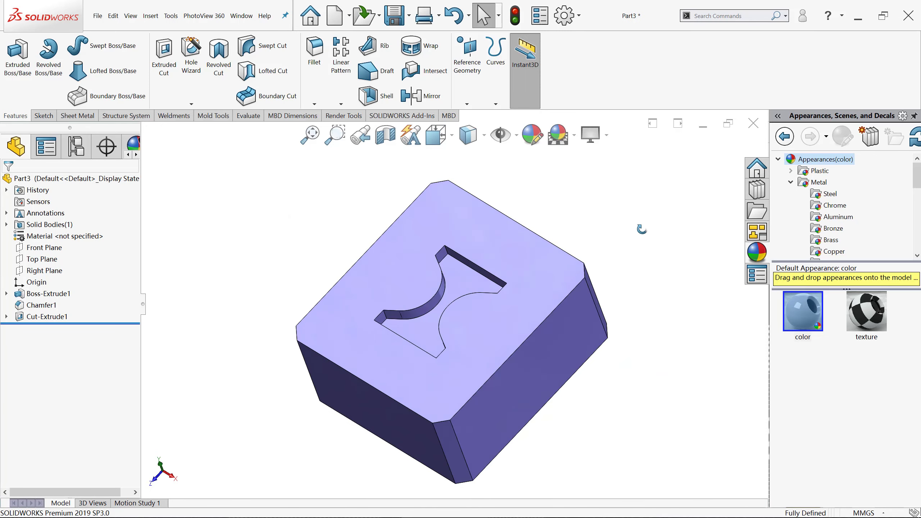
middle_click_drag(674, 241, 661, 244)
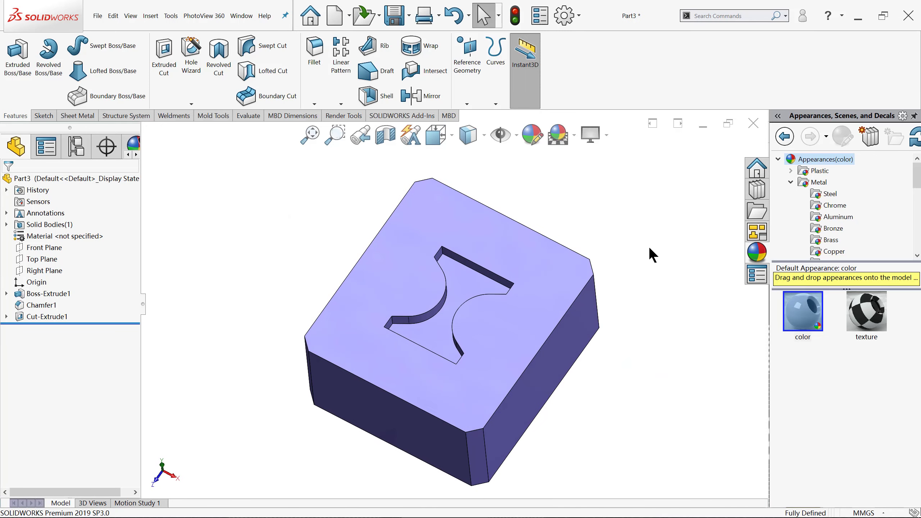
From the isometric view, start Sketch3 on the hourglass pocket's floor face.
key("ctrl+7")
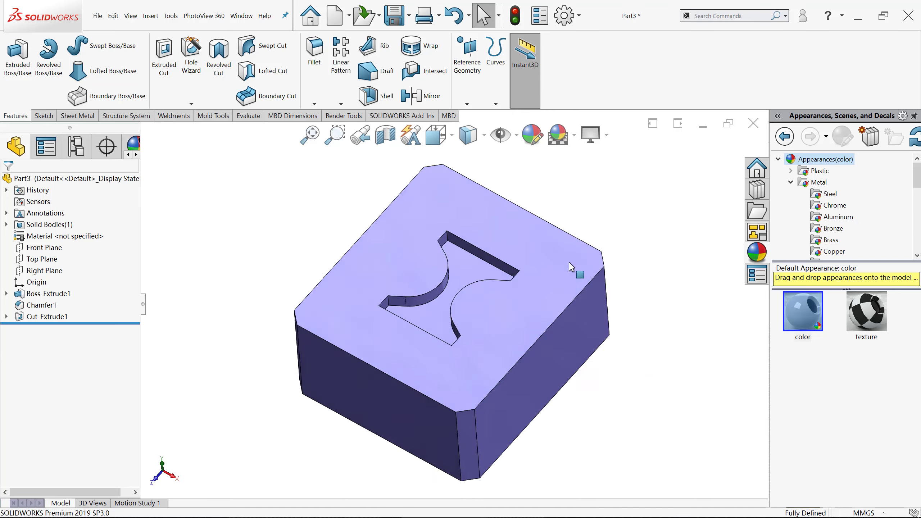
left_click(476, 244)
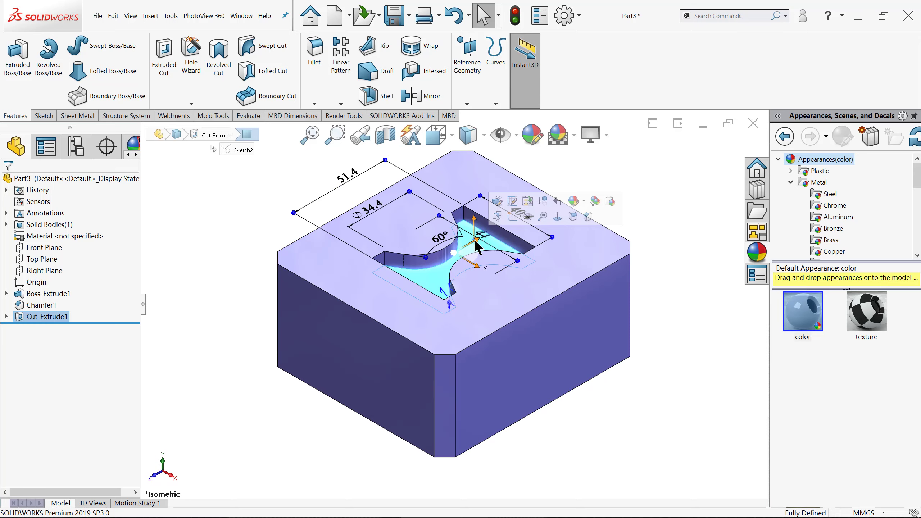
left_click(508, 213)
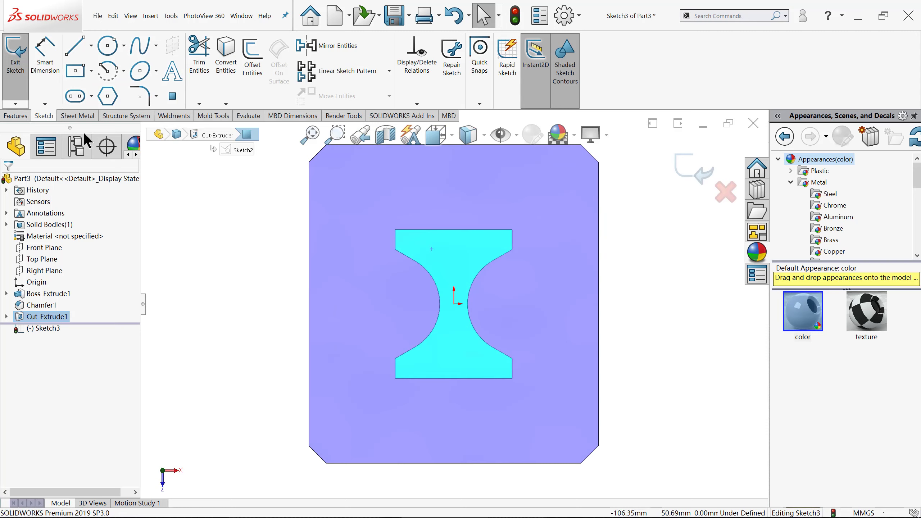
Offset the pocket floor outline by 1 mm in Sketch3.
left_click(256, 74)
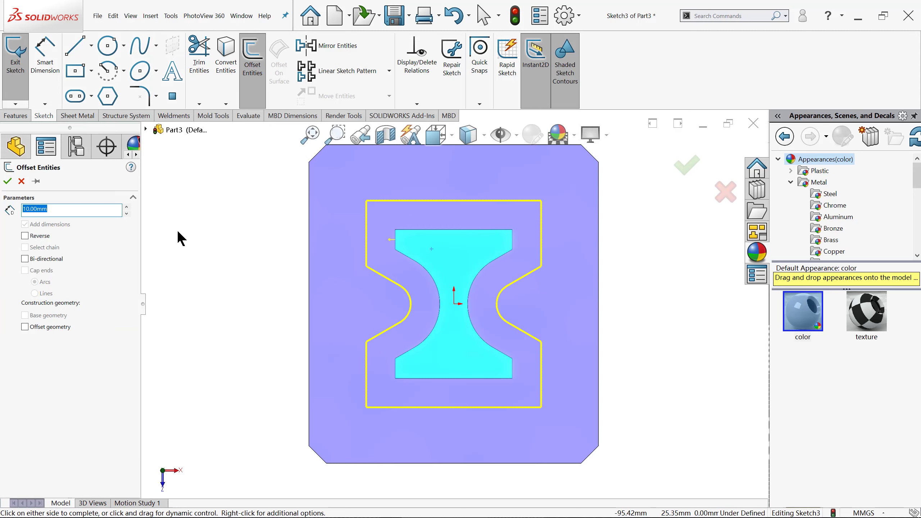
type("1")
key("Return")
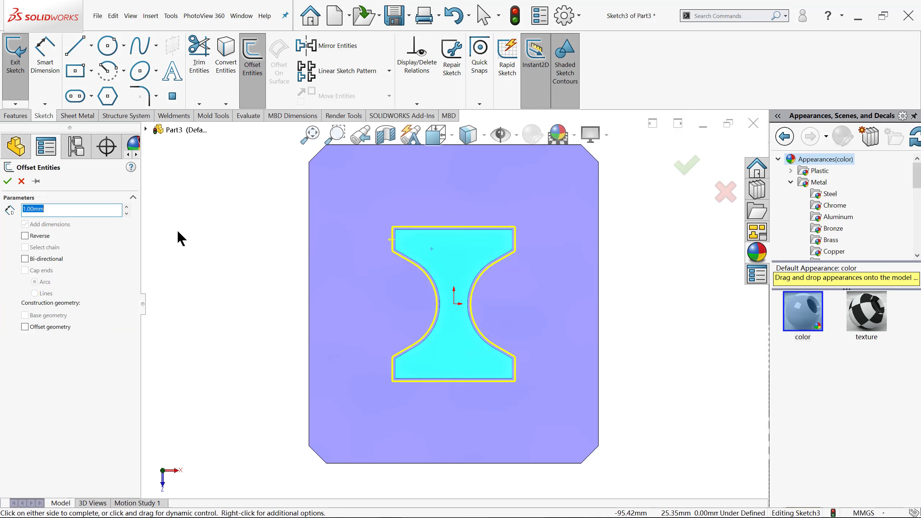
left_click(8, 181)
middle_click_drag(244, 314, 159, 242)
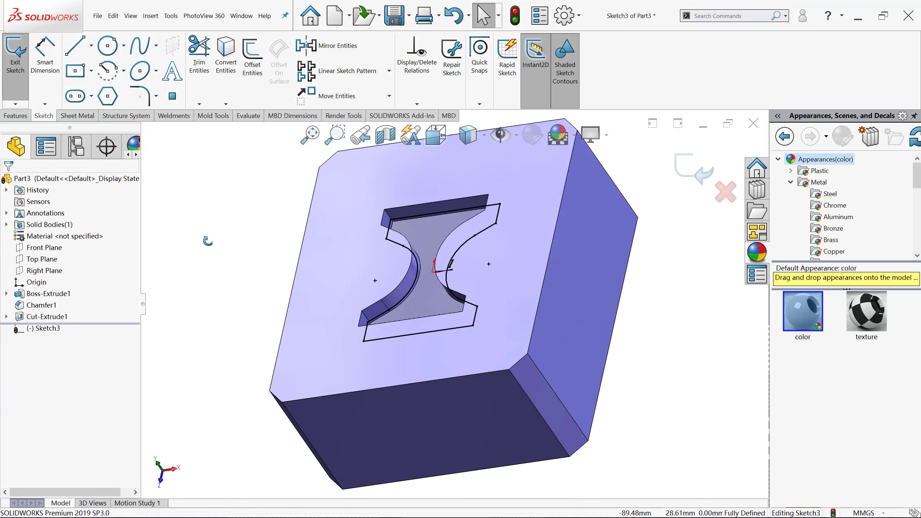
left_click(16, 117)
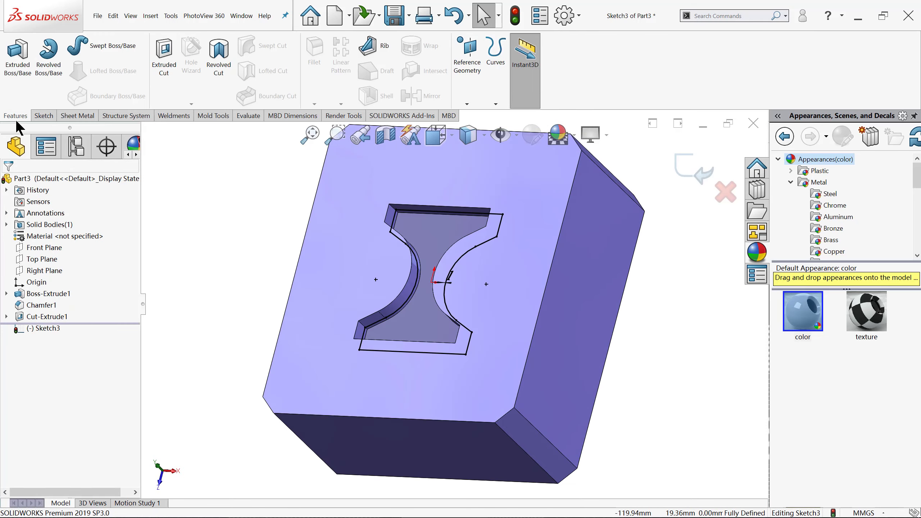
left_click(164, 56)
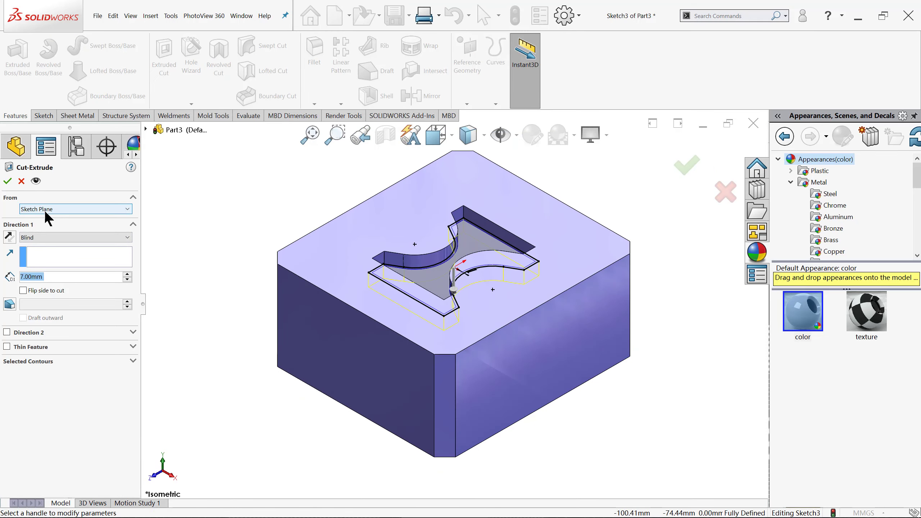
Cut the 1 mm offset outline Through All as Cut-Extrude2.
left_click(40, 237)
left_click(40, 254)
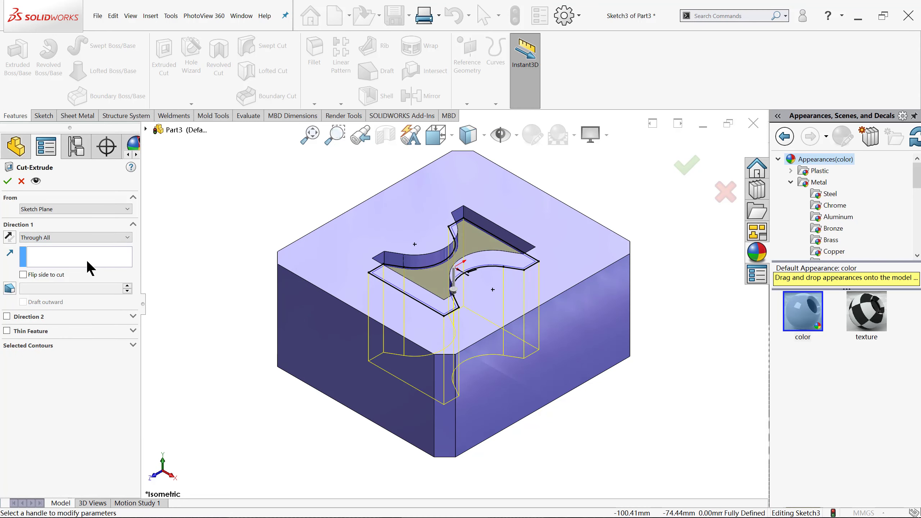
left_click(8, 181)
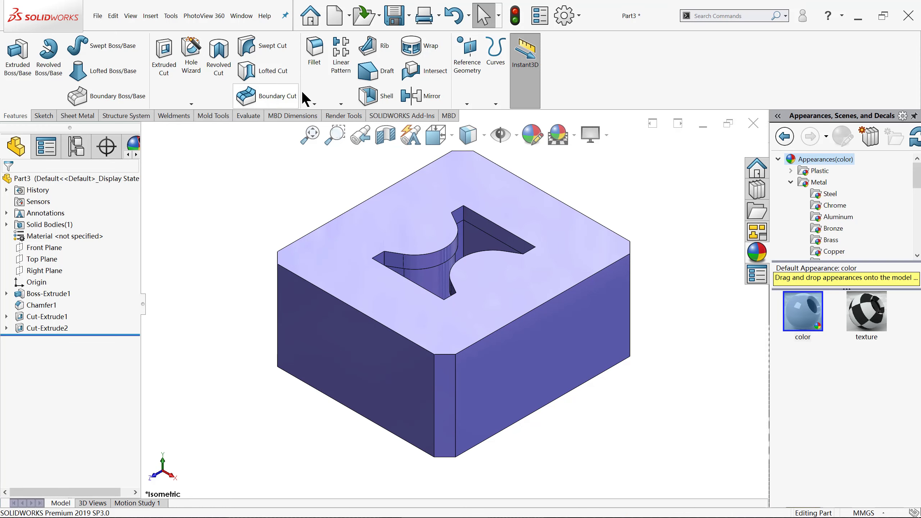
Start a 2 mm fillet on the vertical edge loop around the pocket.
left_click(311, 55)
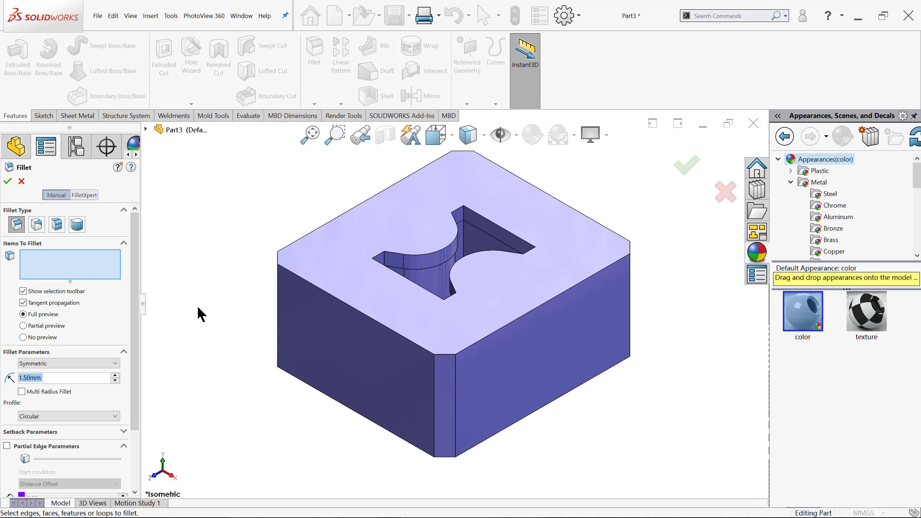
type("2")
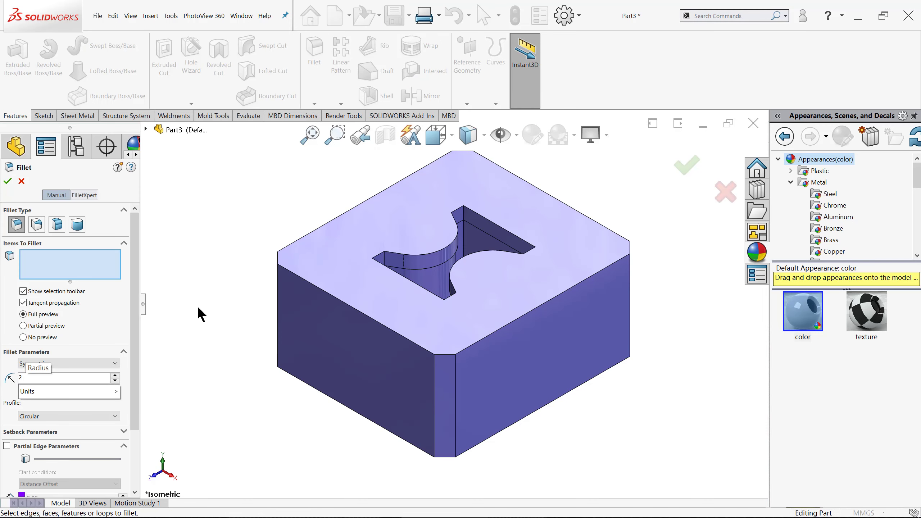
key("Return")
scroll(460, 192, "down", 2)
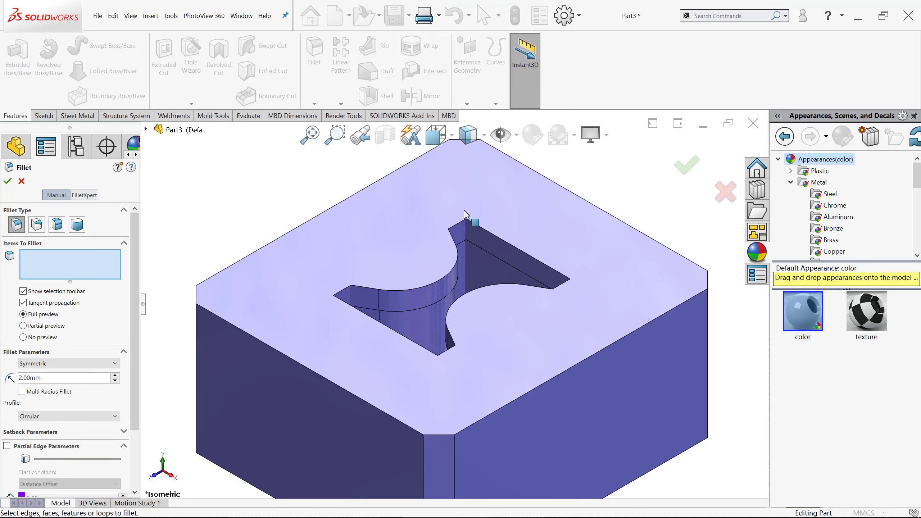
scroll(464, 203, "down", 3)
left_click(464, 232)
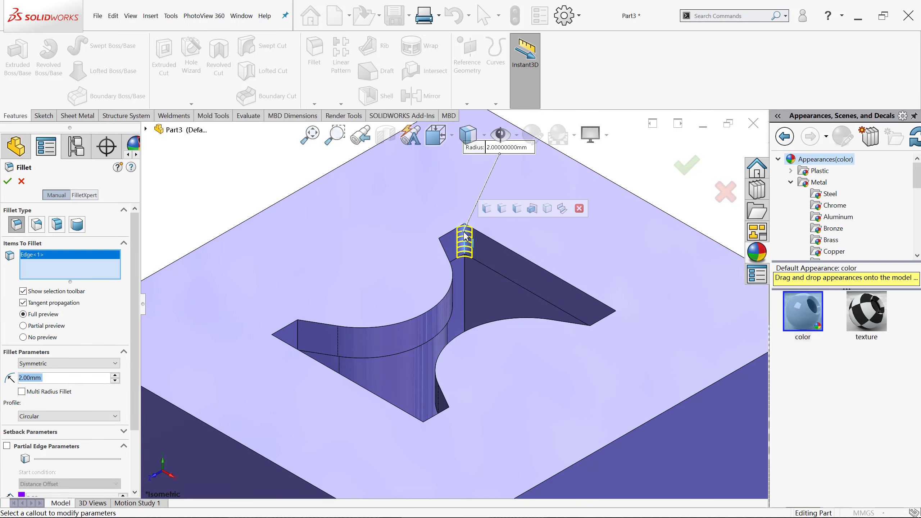
left_click(487, 208)
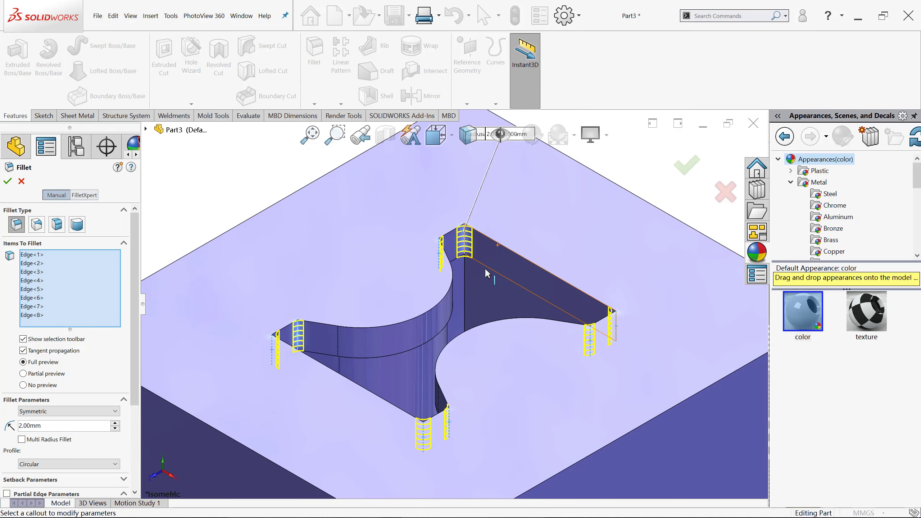
Add the through-cut's vertical edges and apply the 2 mm Fillet1.
scroll(482, 288, "down", 2)
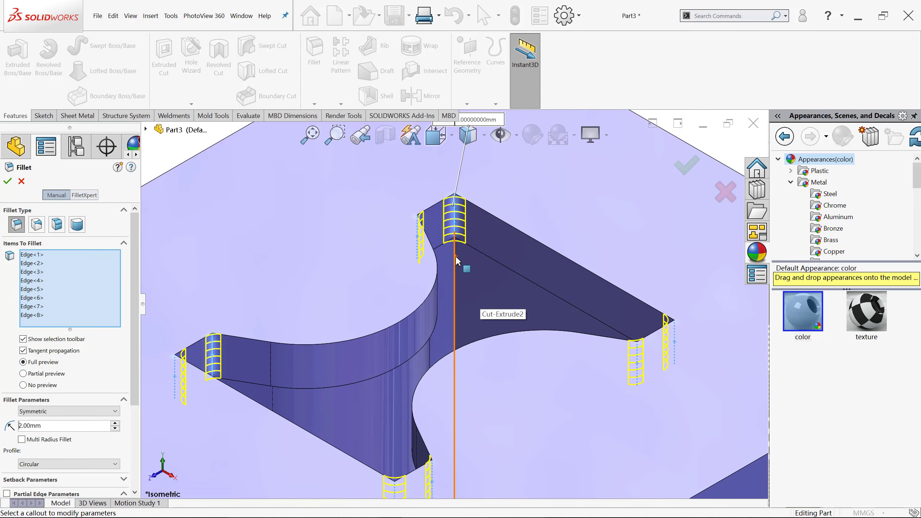
left_click(455, 255)
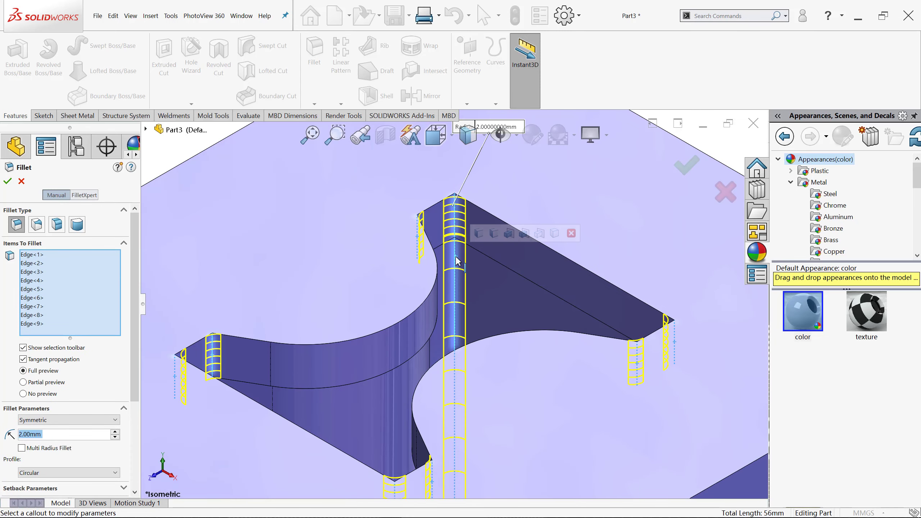
left_click(480, 233)
scroll(486, 247, "up", 2)
scroll(503, 305, "up", 2)
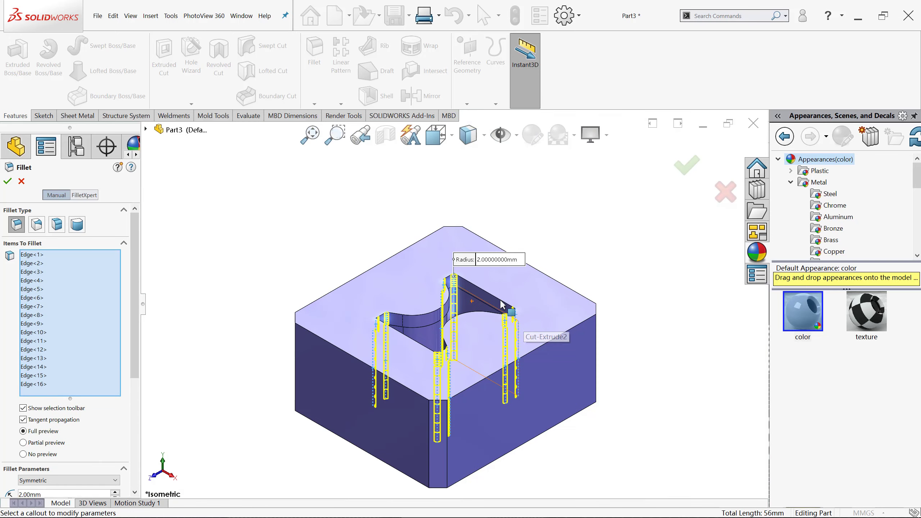
mouse_move(502, 305)
middle_mouse_down()
mouse_move(492, 382)
mouse_move(501, 413)
mouse_move(469, 335)
middle_mouse_up()
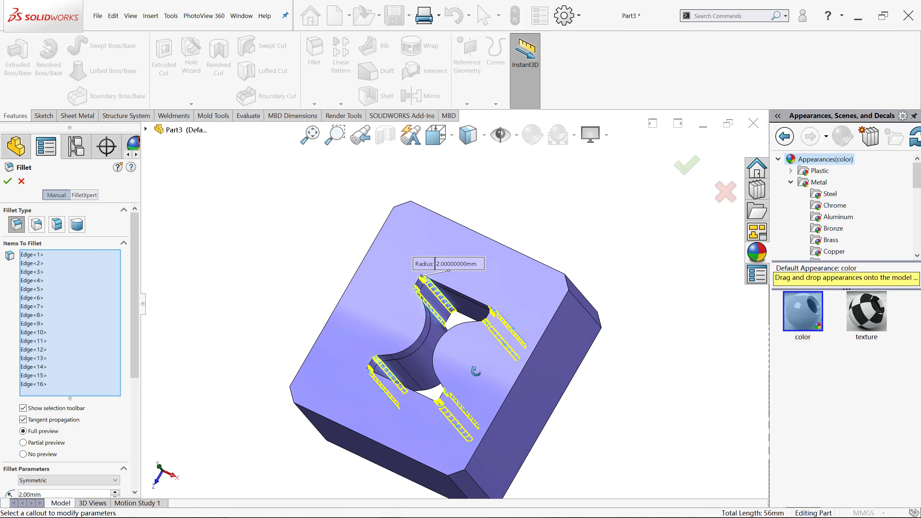
left_click(678, 175)
scroll(466, 325, "down", 3)
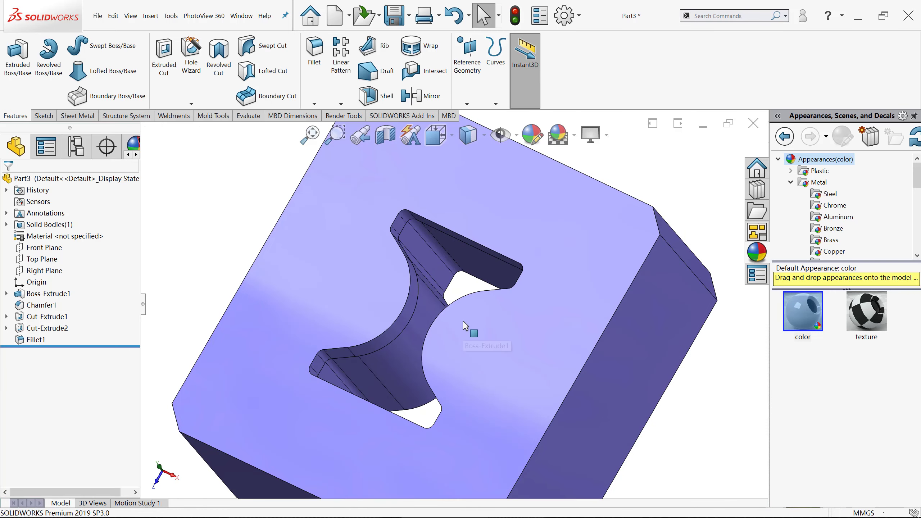
scroll(465, 325, "up", 1)
scroll(460, 319, "up", 2)
scroll(450, 319, "up", 2)
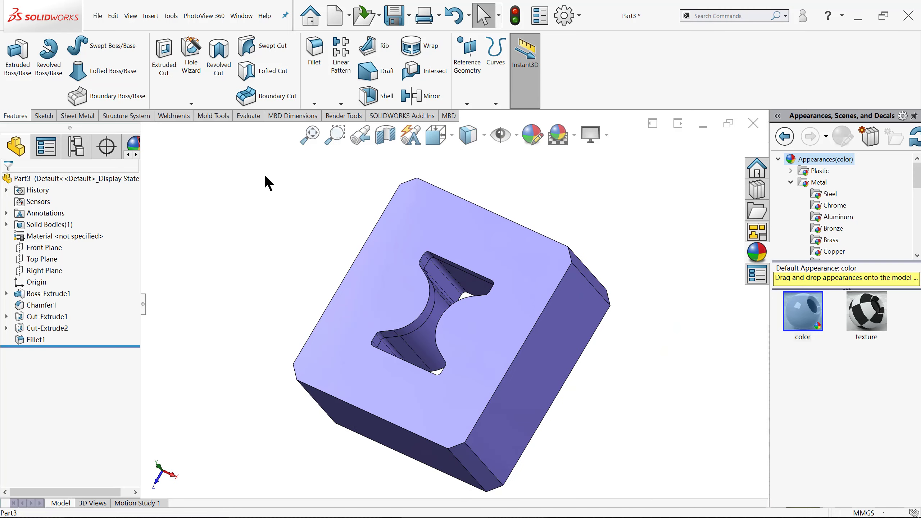
Round the pocket floor's edge loop into the through-opening with a 1.5 mm Fillet2.
key("ctrl+7")
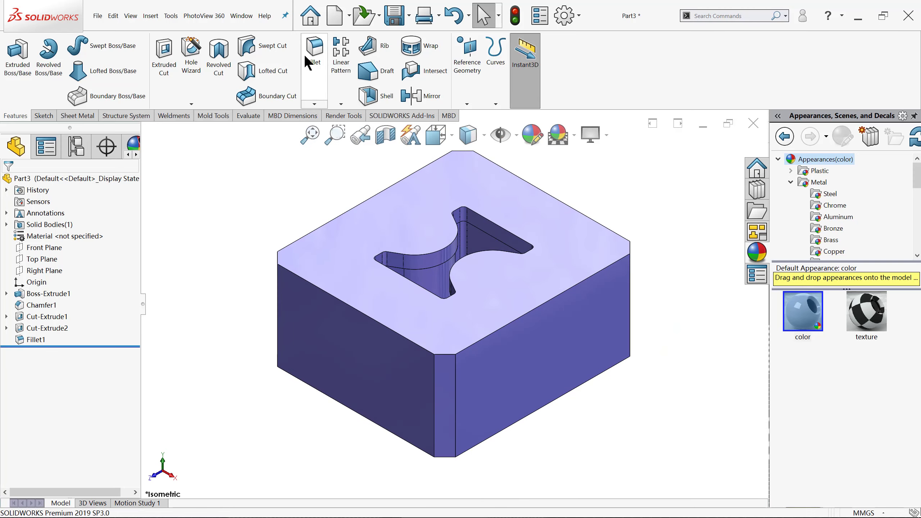
key("Return")
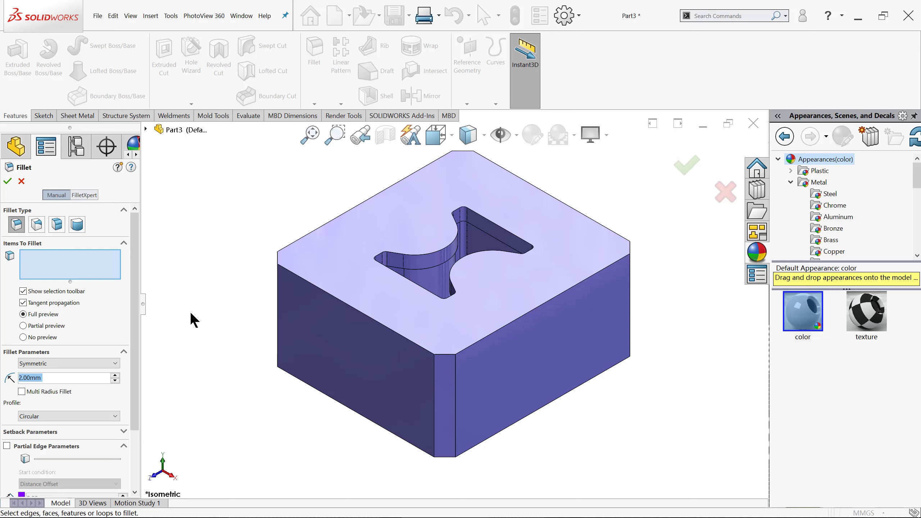
type("1.5")
key("Return")
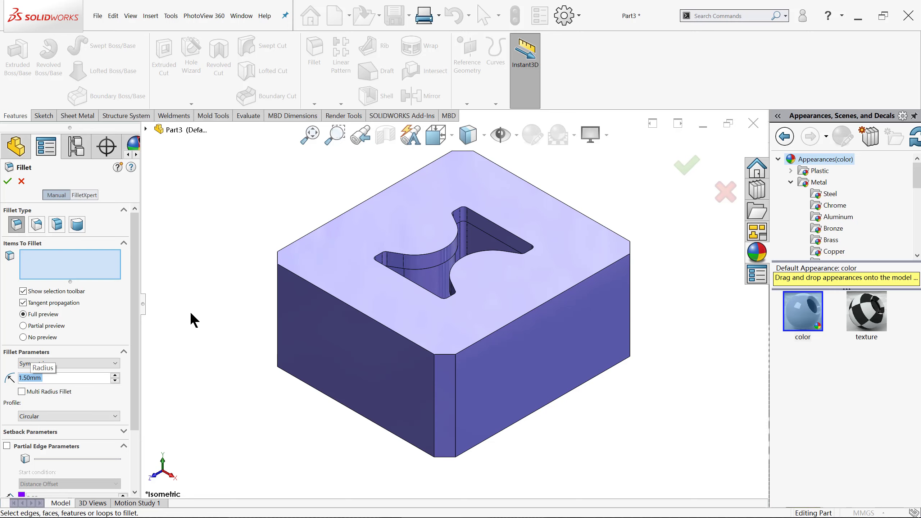
scroll(441, 270, "down", 2)
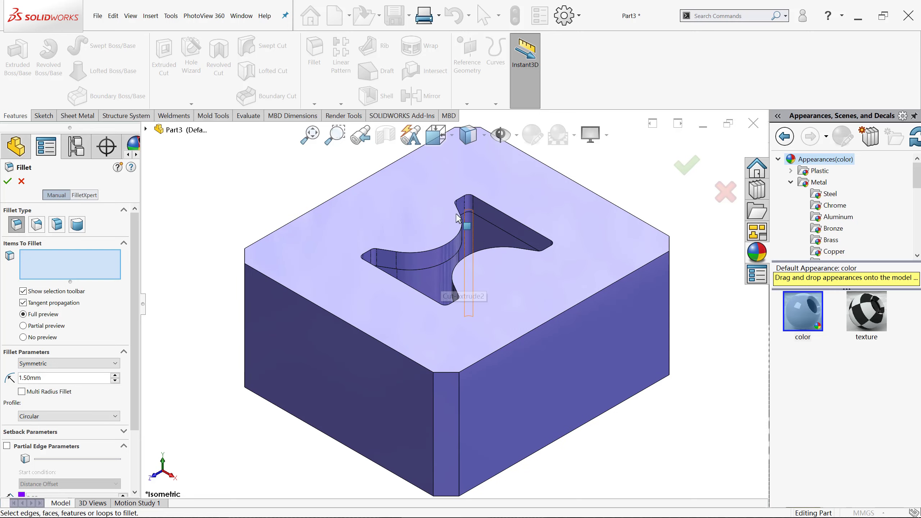
middle_click_drag(458, 217, 392, 234)
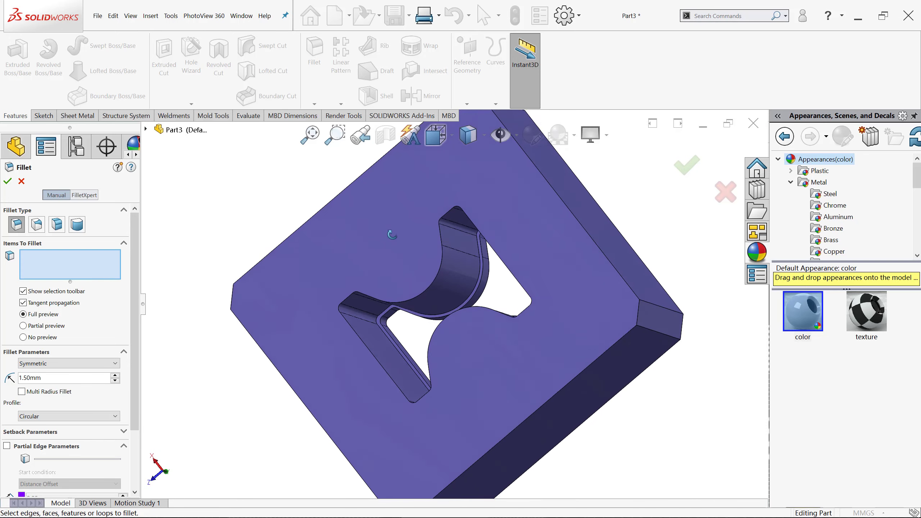
scroll(398, 305, "down", 3)
scroll(399, 307, "down", 2)
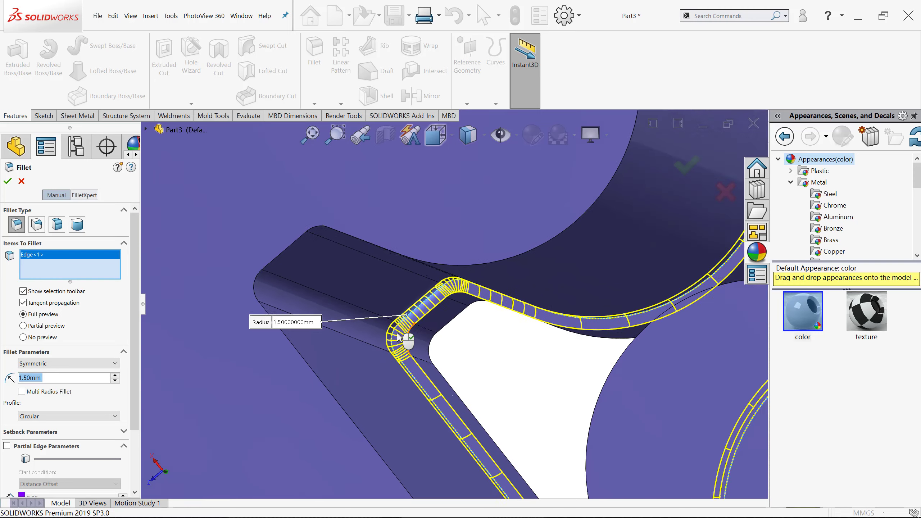
scroll(388, 325, "up", 10)
mouse_move(427, 350)
middle_mouse_down()
mouse_move(475, 336)
mouse_move(531, 262)
middle_mouse_up()
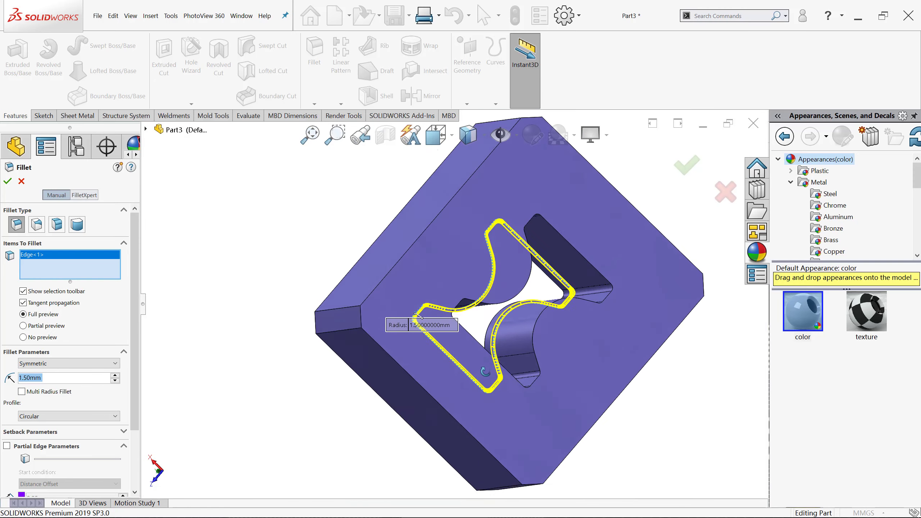
scroll(531, 262, "down", 4)
scroll(531, 262, "down", 2)
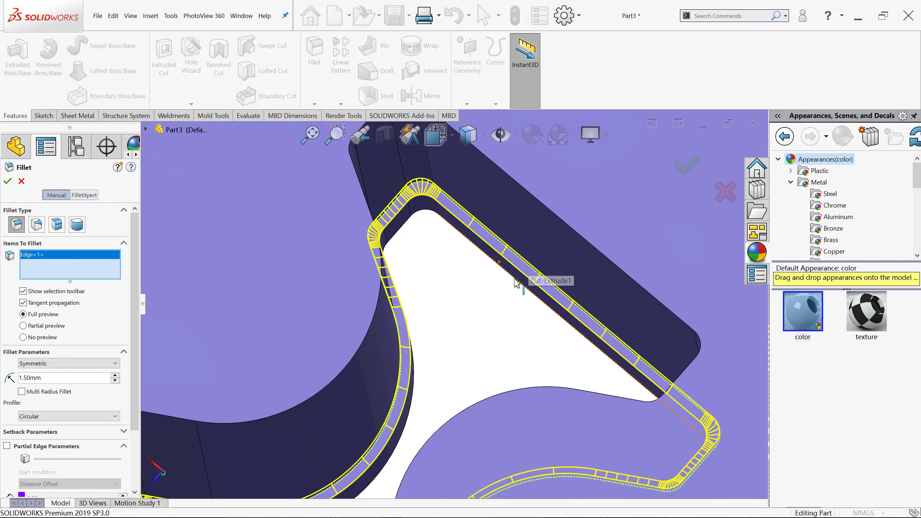
scroll(507, 283, "up", 2)
left_click(687, 165)
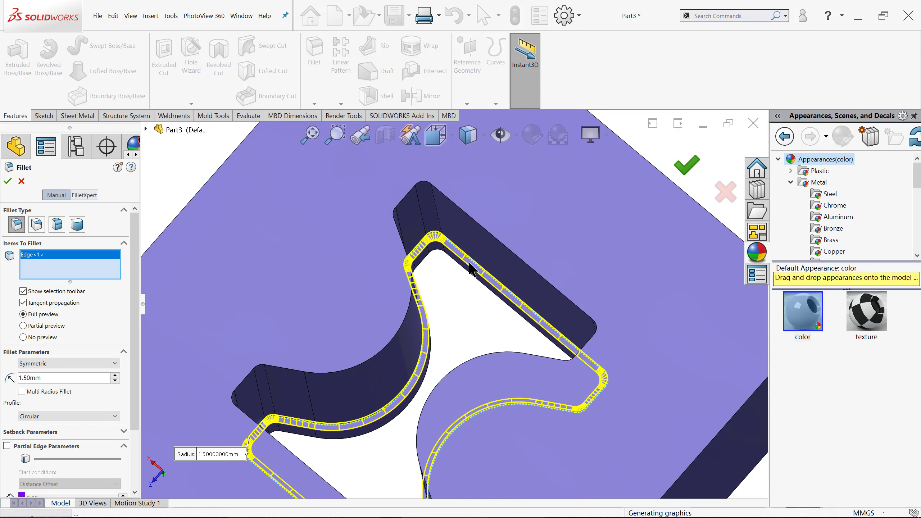
scroll(464, 272, "down", 3)
scroll(439, 283, "down", 2)
middle_click_drag(440, 285, 455, 272)
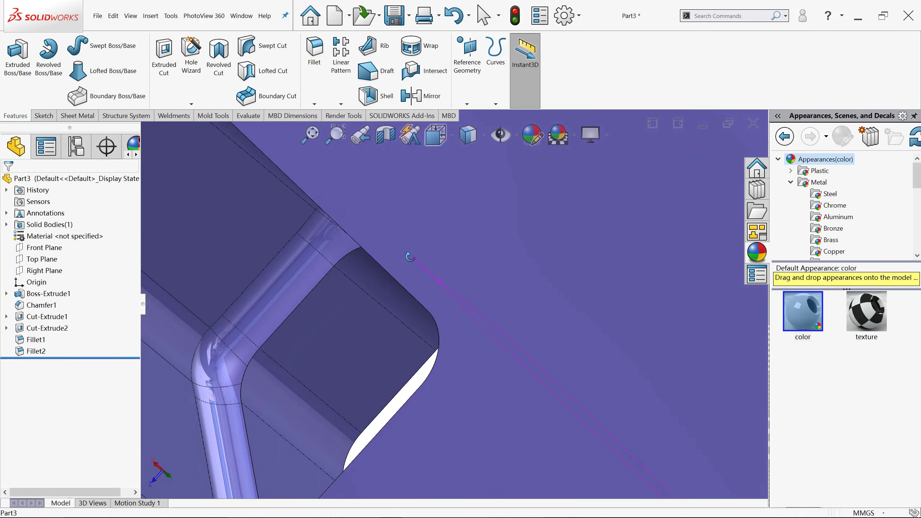
Sketch a triangle at the block's top-right corner on the Front Plane.
key("ctrl+7")
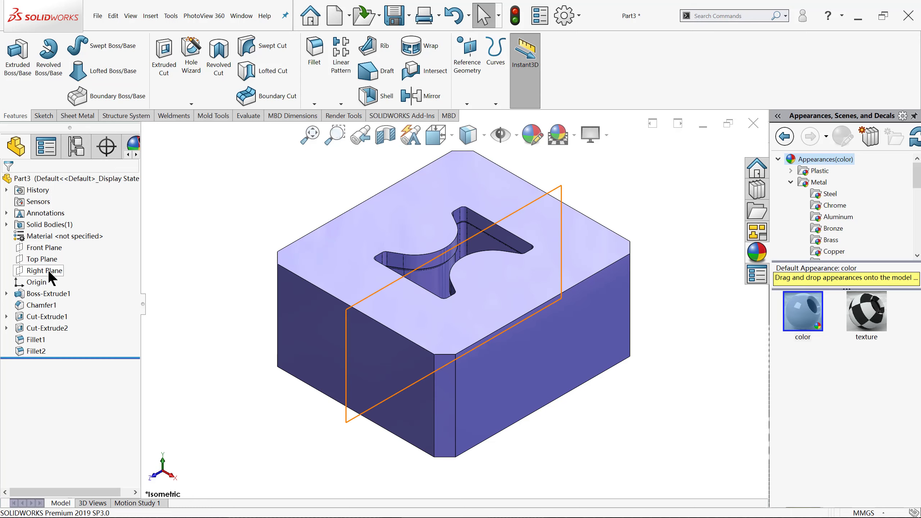
middle_click_drag(301, 367, 174, 310)
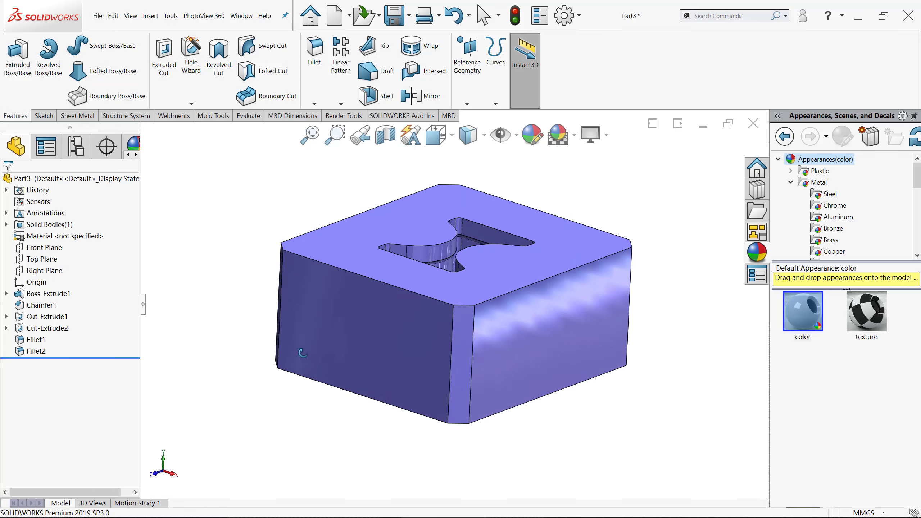
left_click(47, 246)
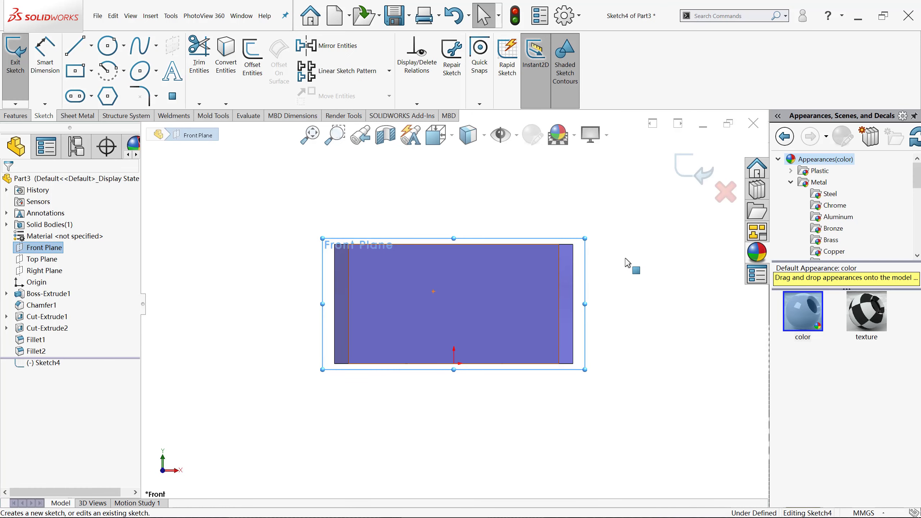
left_click(76, 46)
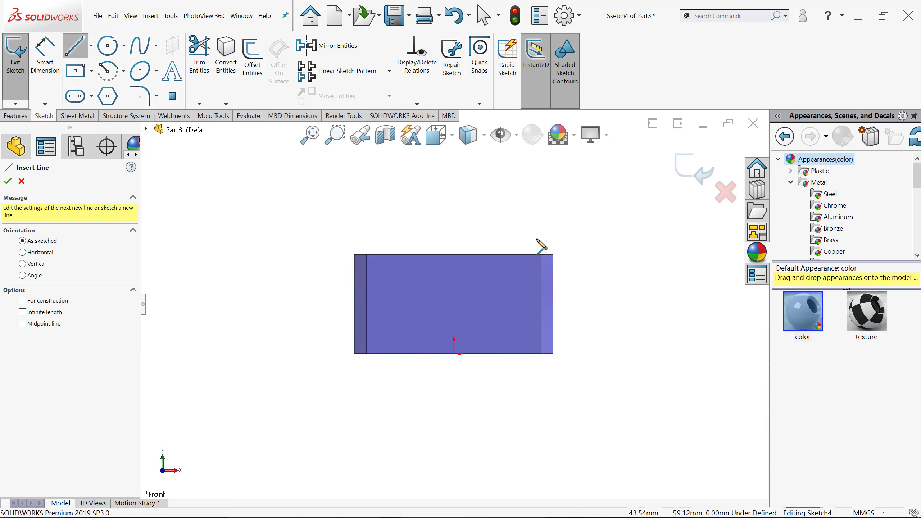
scroll(545, 247, "down", 4)
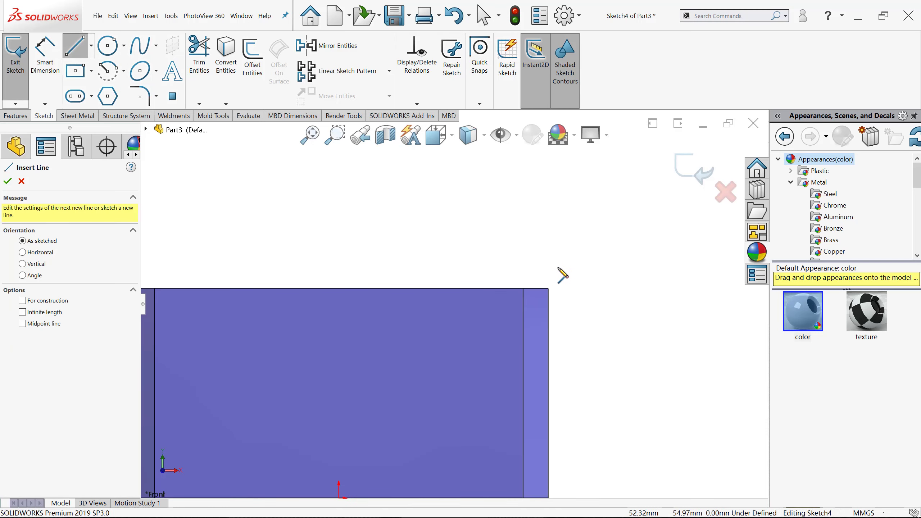
left_click(548, 289)
left_click(471, 289)
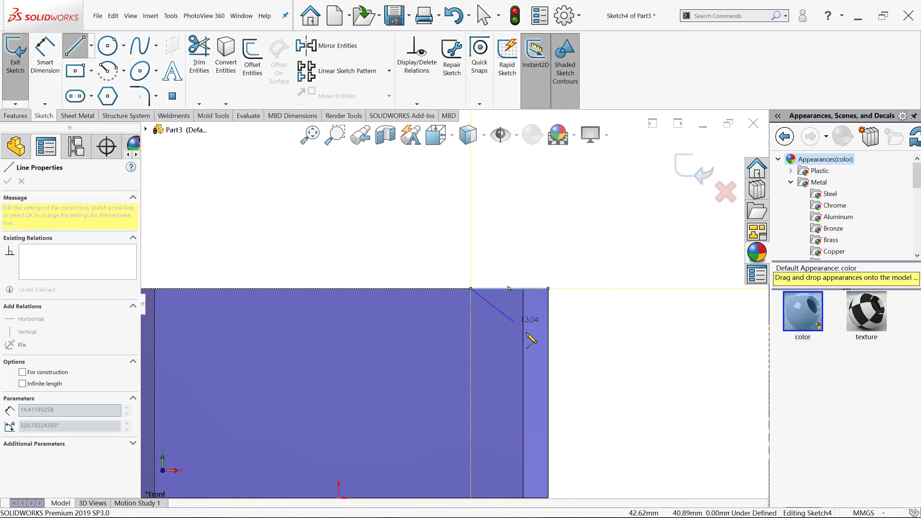
left_click(548, 336)
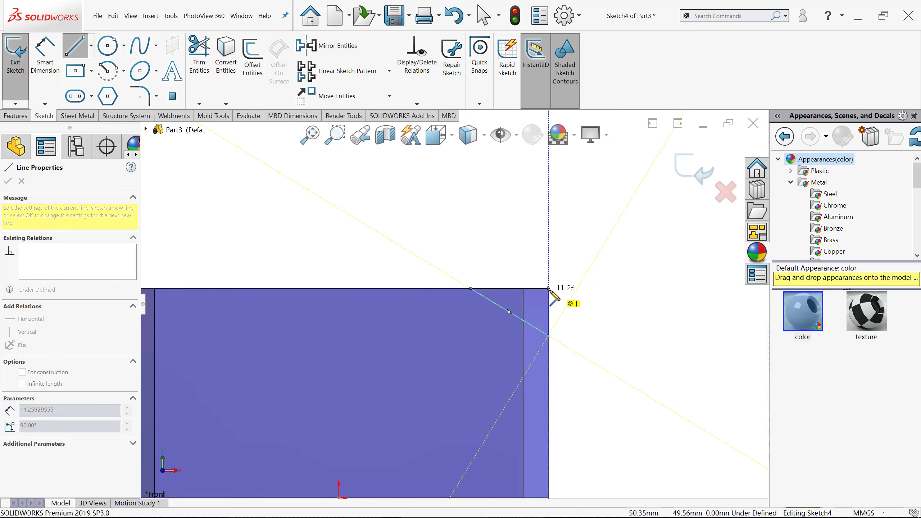
left_click(548, 288)
Dimension the triangle's top edge to 10 mm and its angle to the diagonal.
left_click(42, 58)
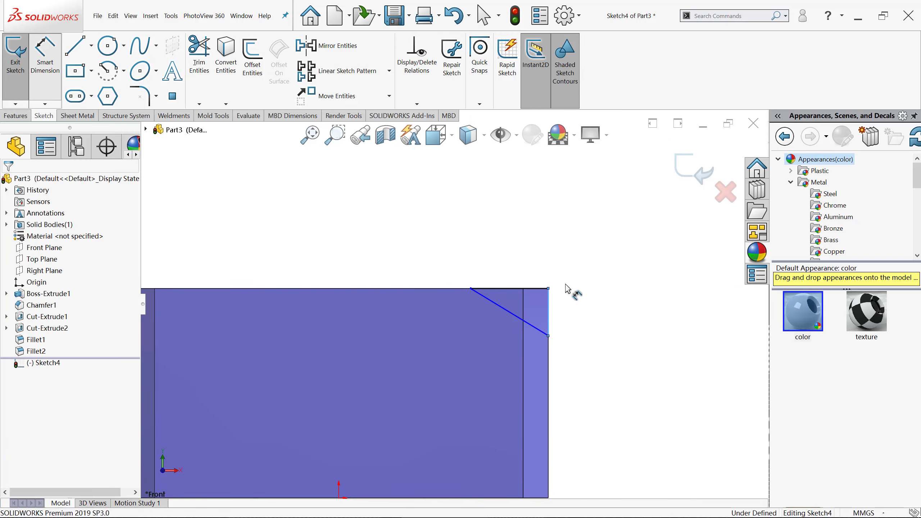
scroll(559, 287, "down", 2)
left_click(530, 296)
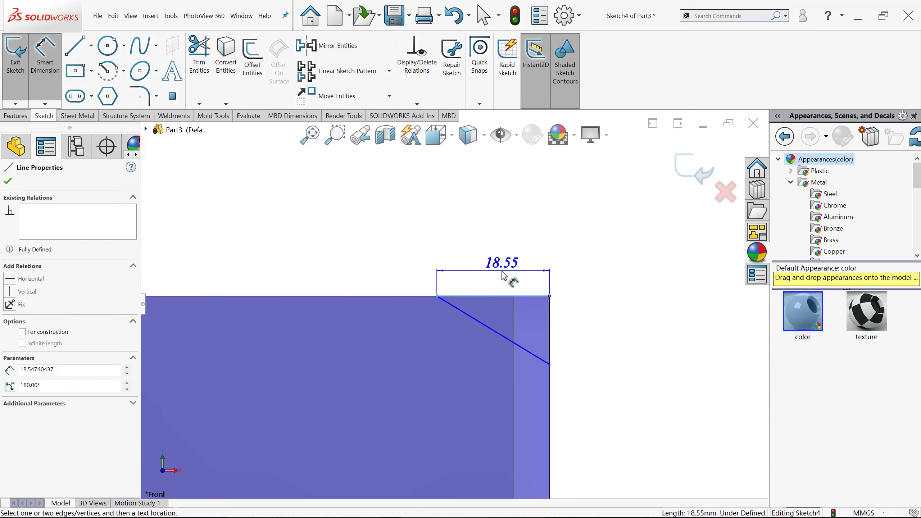
left_click(503, 276)
type("10")
key("Return")
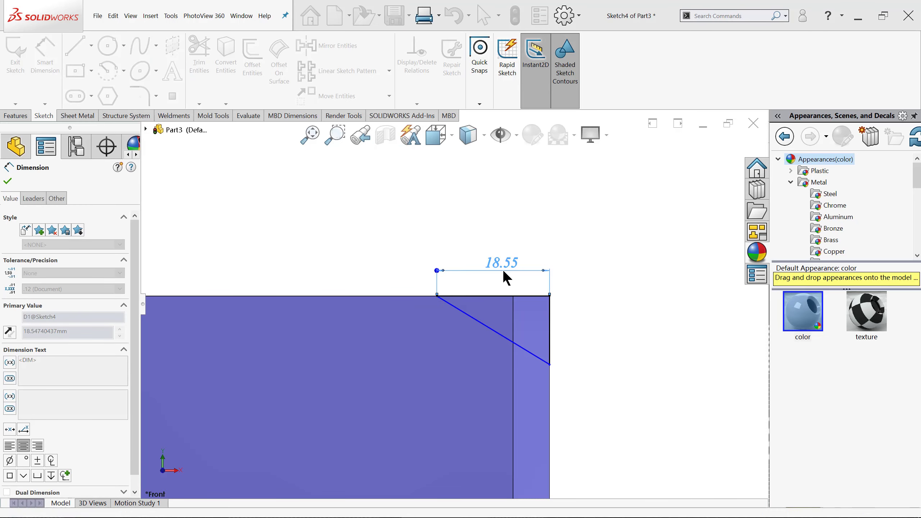
left_click(524, 292)
left_click(515, 334)
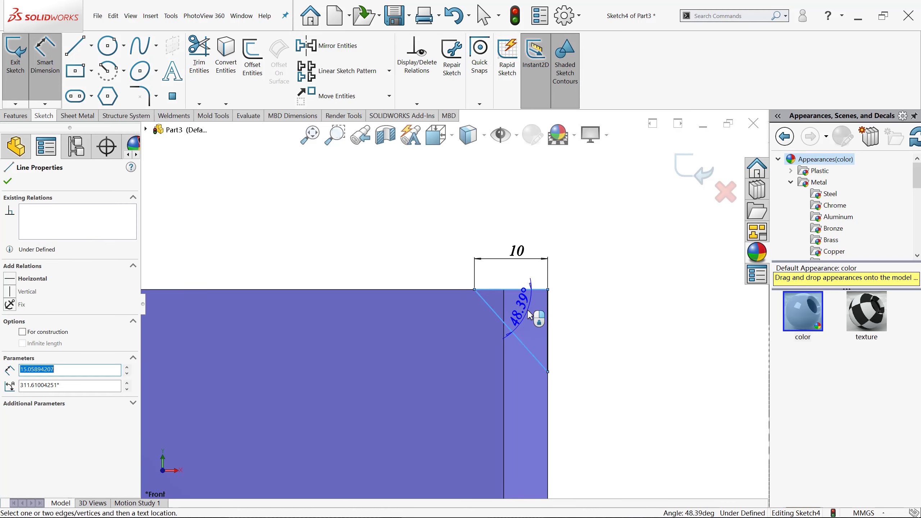
left_click(528, 314)
key("Return")
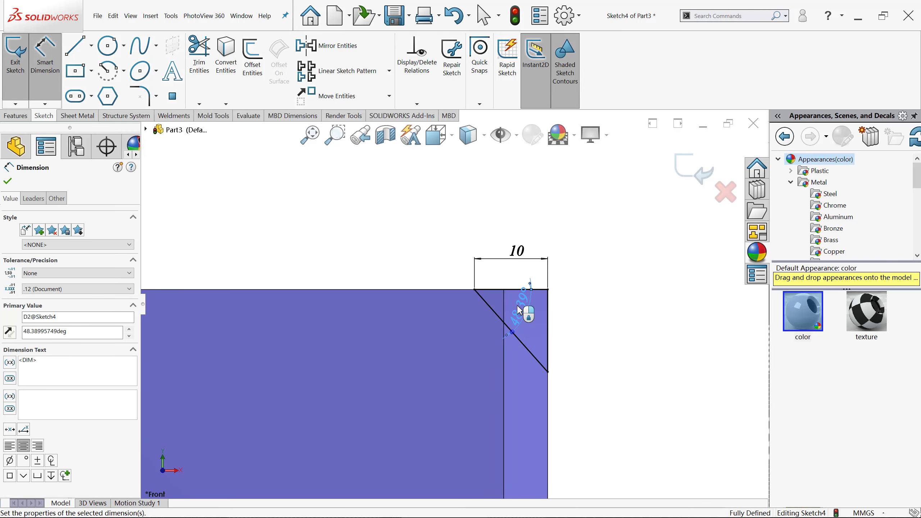
Cut the triangle sketch Mid Plane 31 mm deep, notching the block's top edge.
left_click(14, 117)
left_click(164, 58)
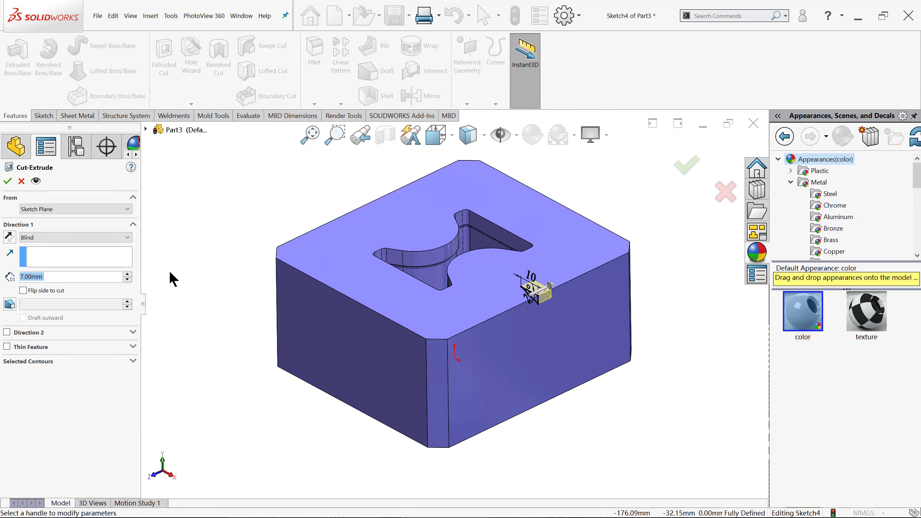
left_click(55, 237)
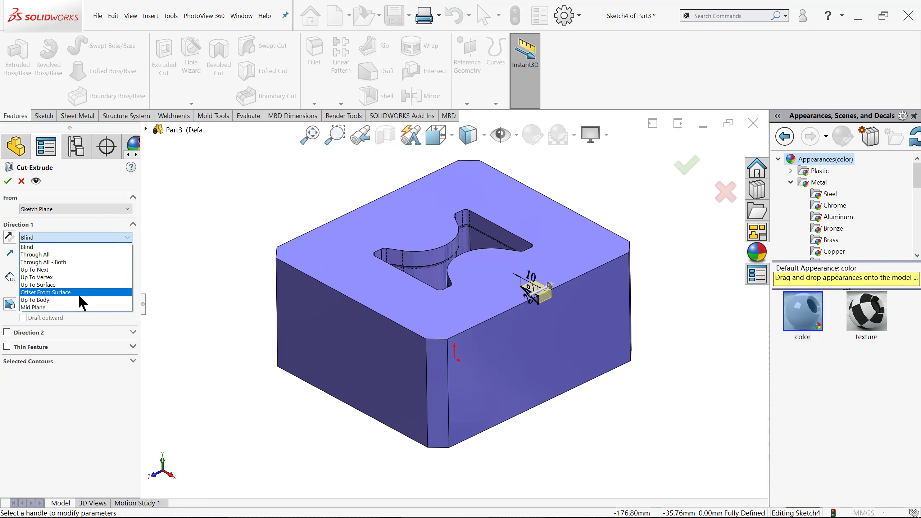
left_click(67, 308)
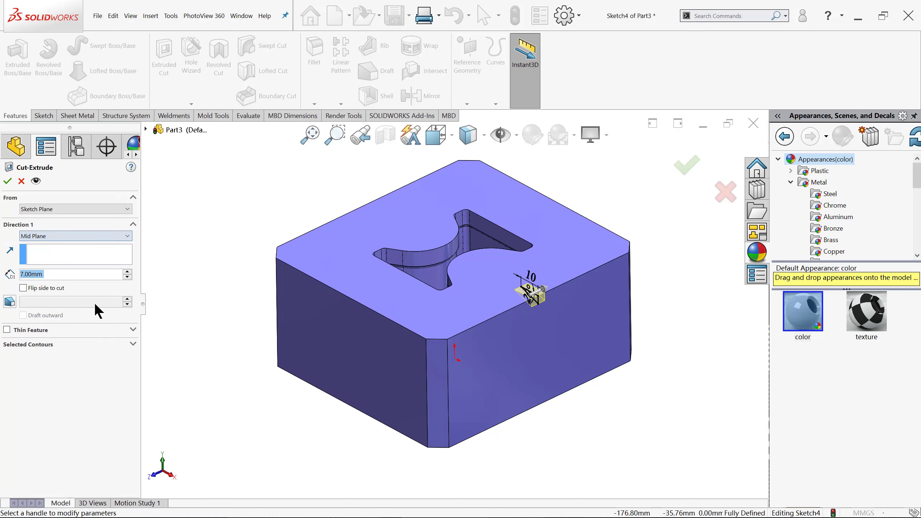
type("31")
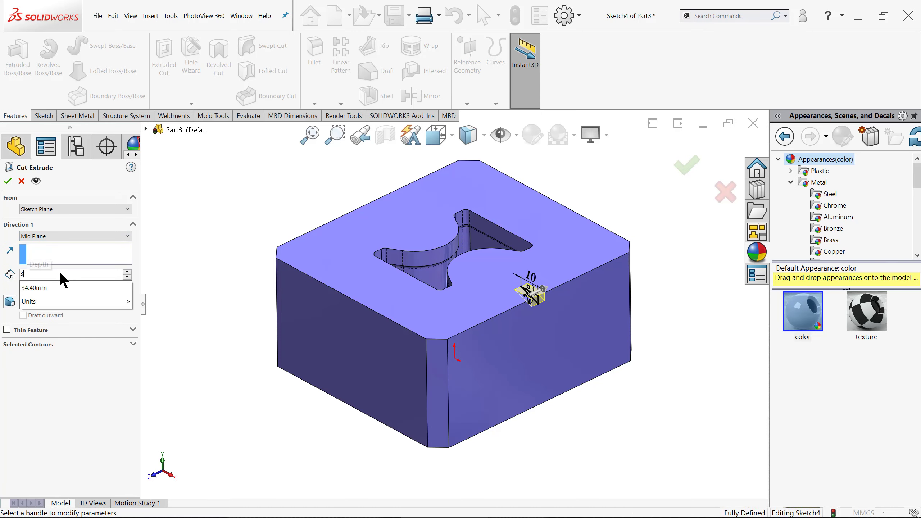
key("Return")
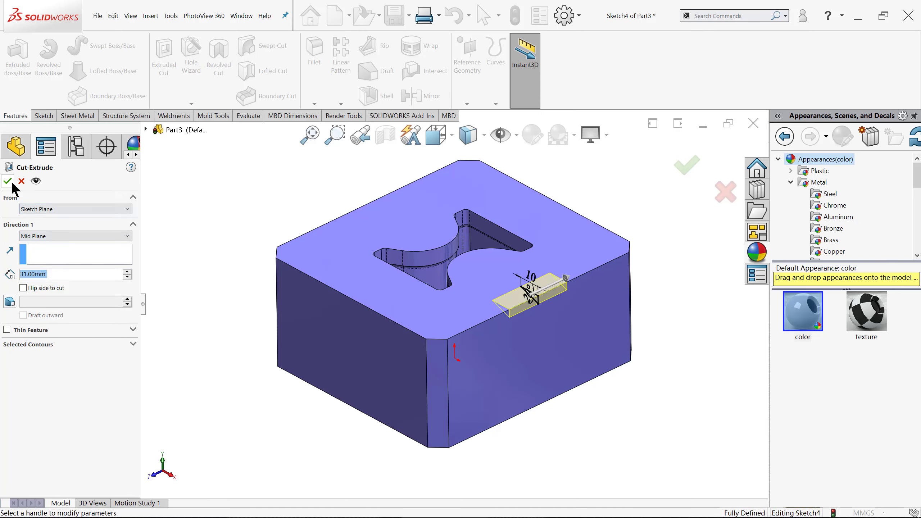
left_click(6, 180)
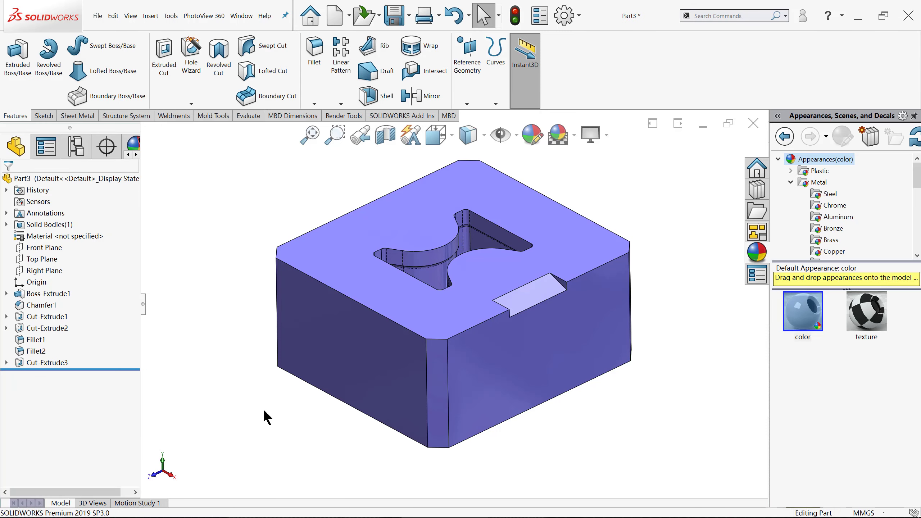
key("ctrl+7")
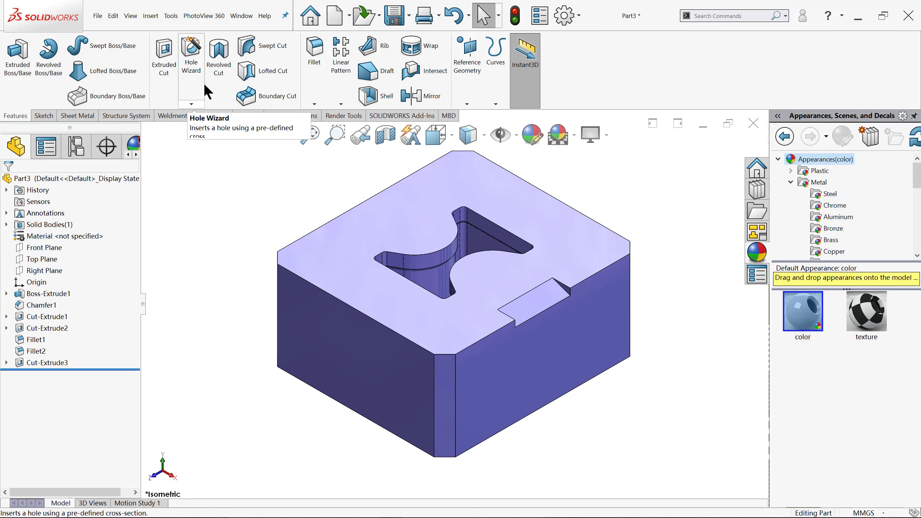
left_click(194, 54)
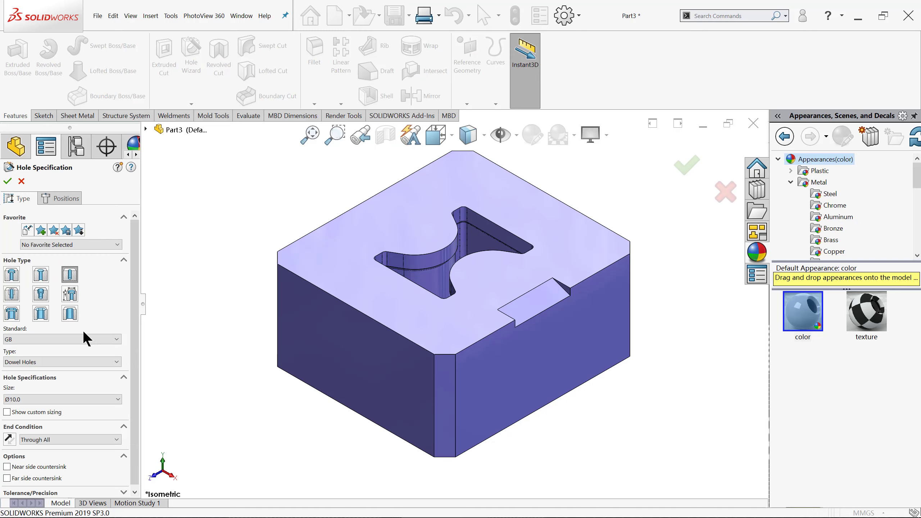
Set the hole standard to ISO and the hole type to Drill sizes.
left_click(60, 339)
left_click(24, 371)
left_click(91, 400)
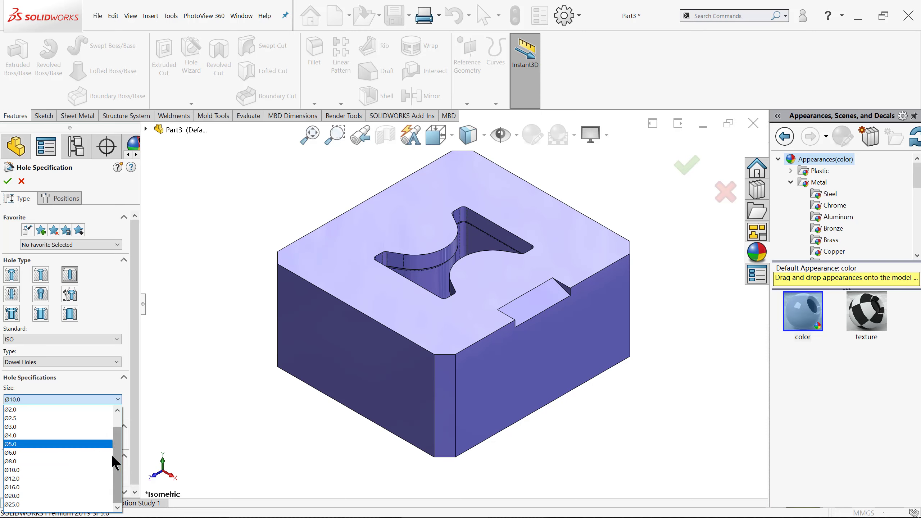
left_click(82, 363)
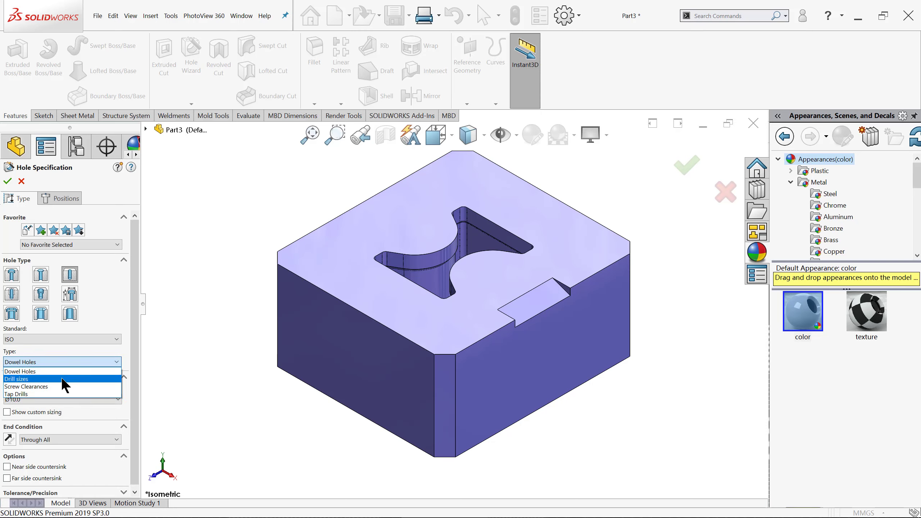
left_click(61, 379)
Choose hole size Ø14.0 with a Blind end condition 7 mm deep.
left_click(56, 398)
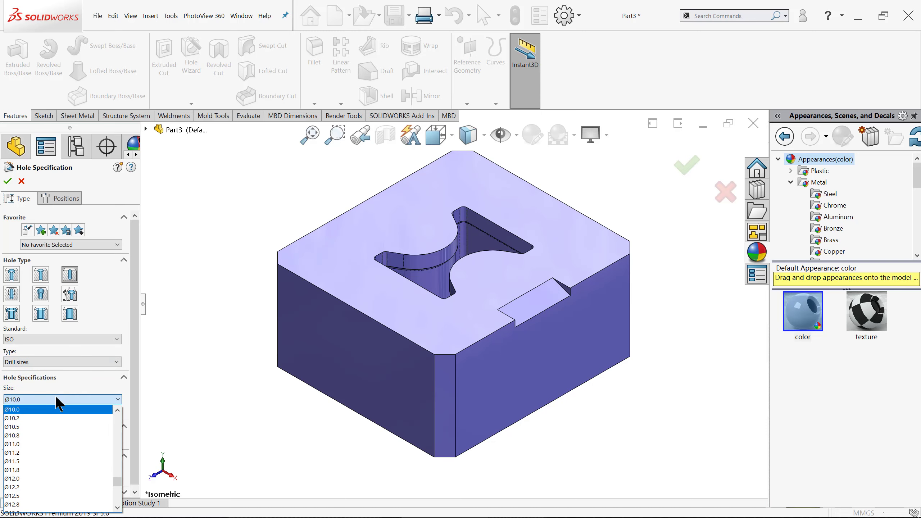
scroll(81, 450, "down", 1)
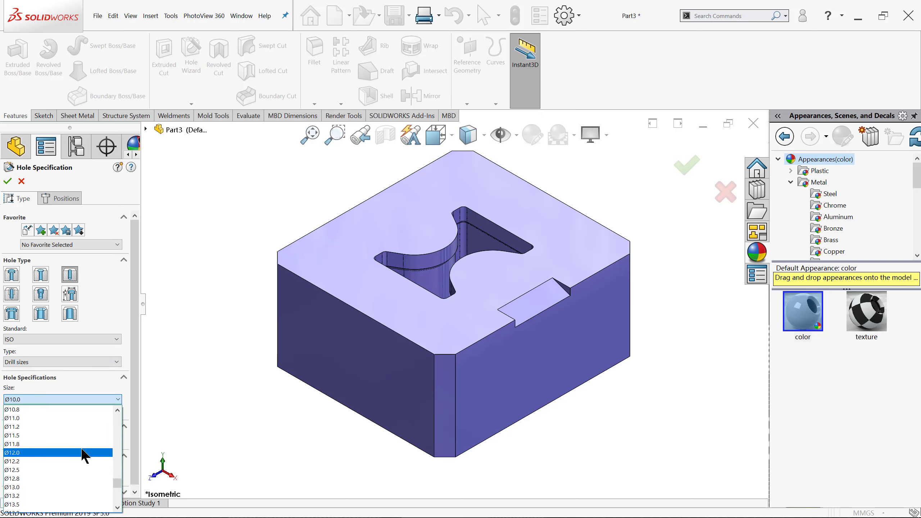
scroll(82, 454, "down", 1)
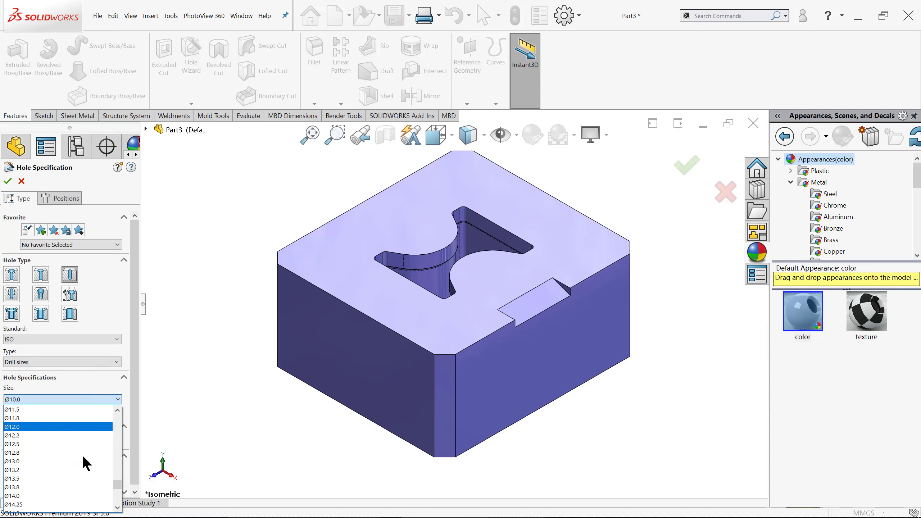
left_click(37, 496)
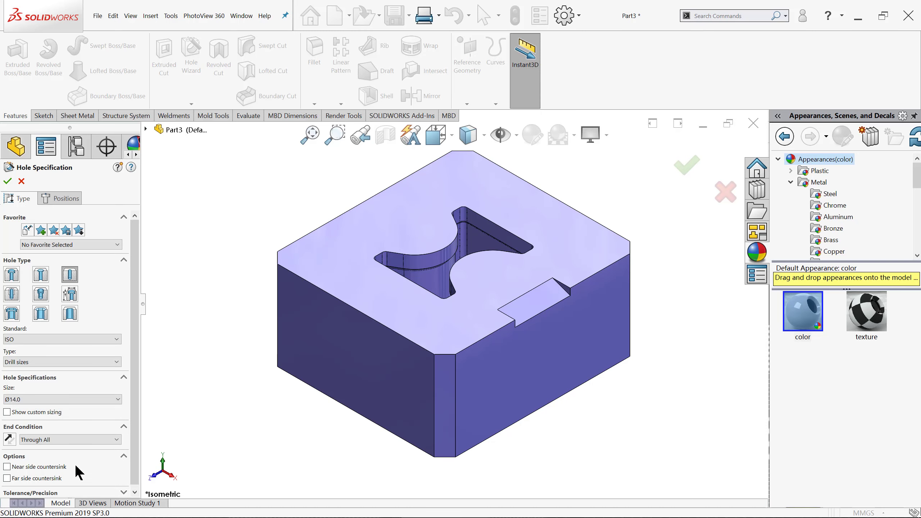
left_click(73, 437)
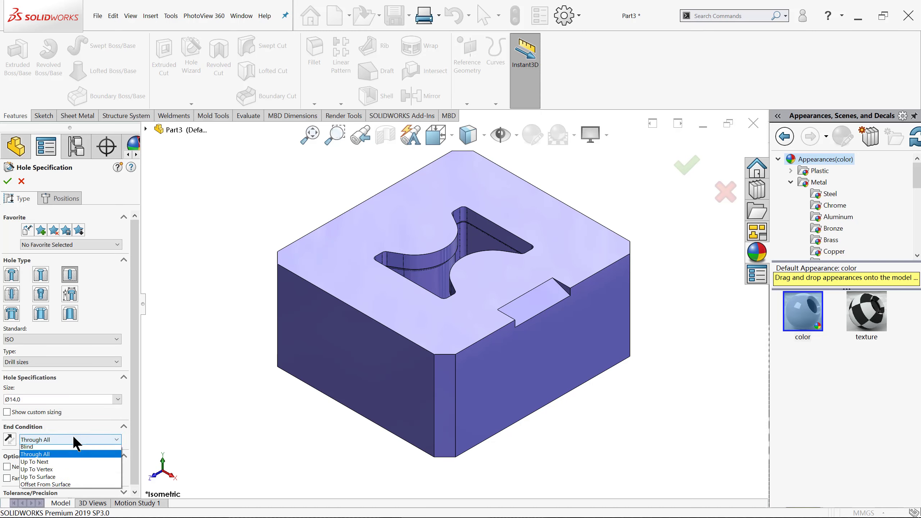
left_click(54, 450)
double_click(60, 452)
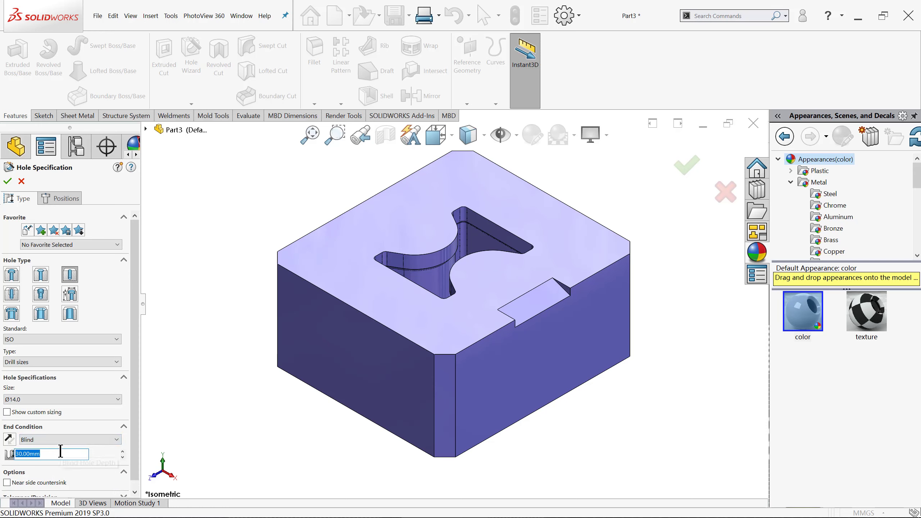
type("7")
Place the two Ø14 holes on the top face on either side of the pocket waist.
left_click(59, 198)
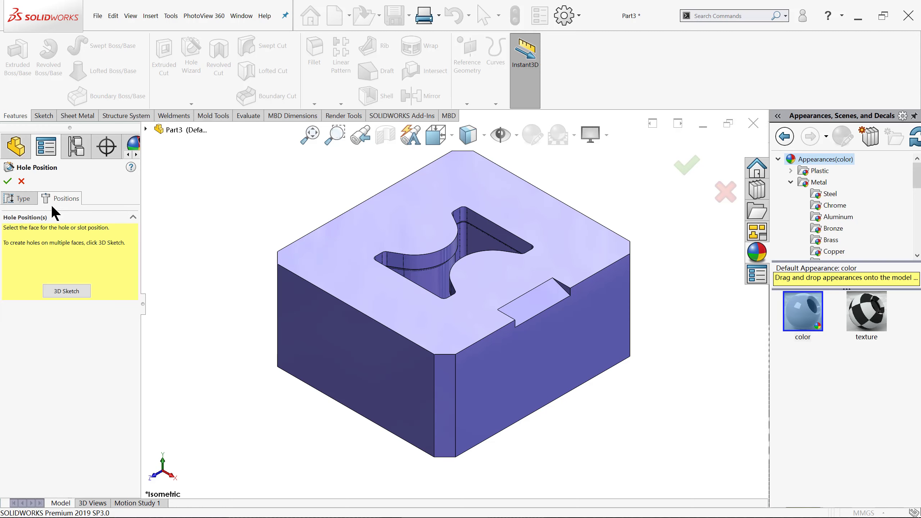
left_click(531, 218)
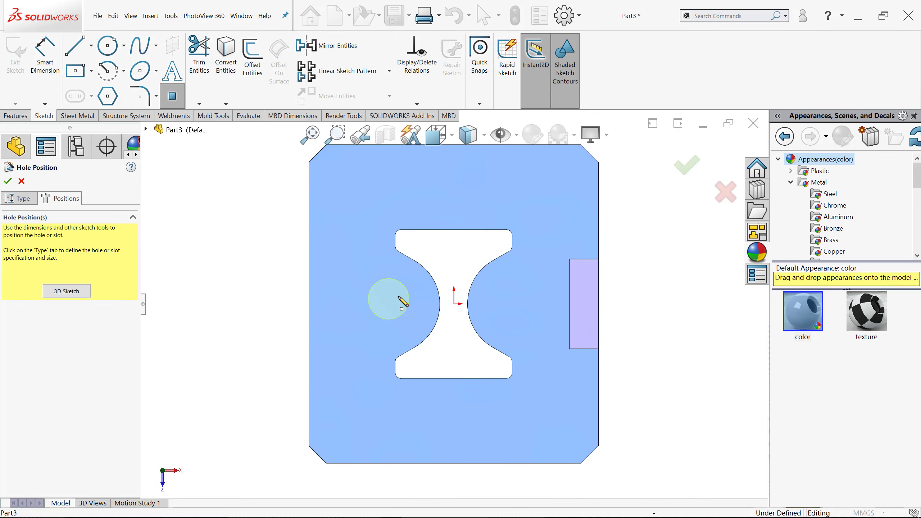
left_click(399, 308)
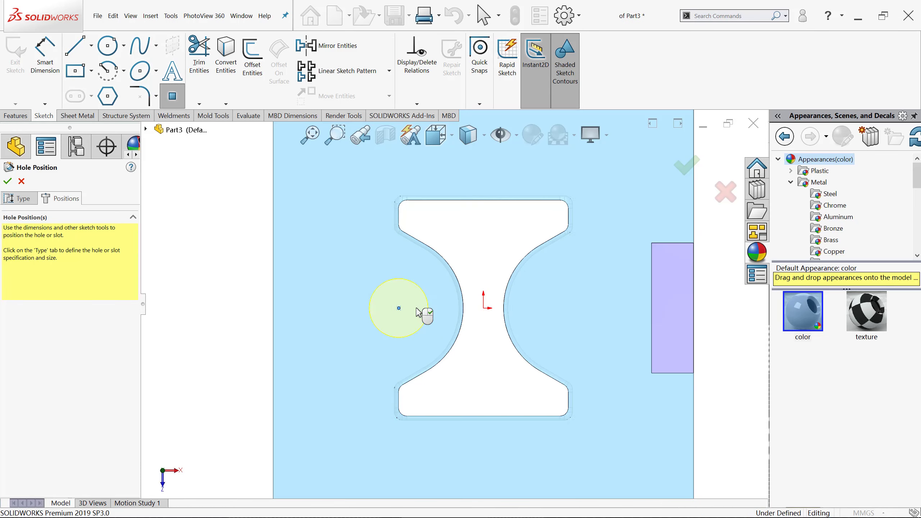
left_click(555, 307)
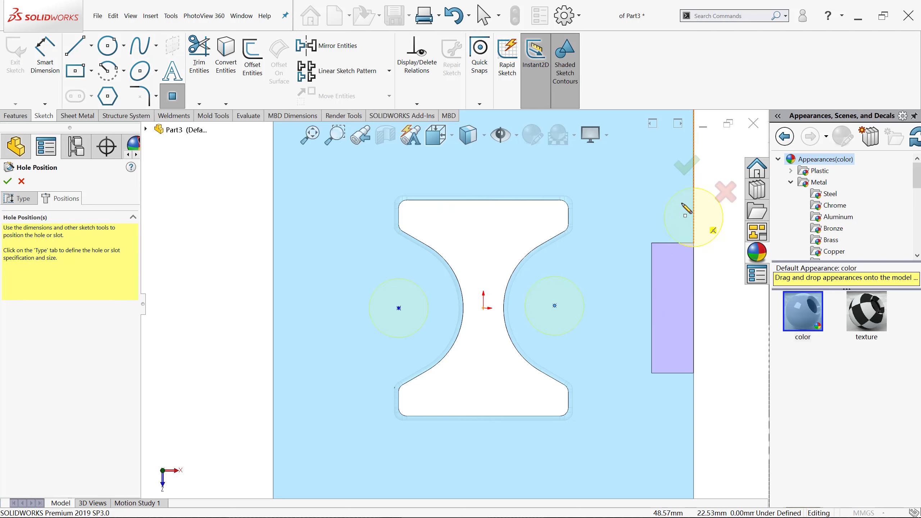
left_click(686, 167)
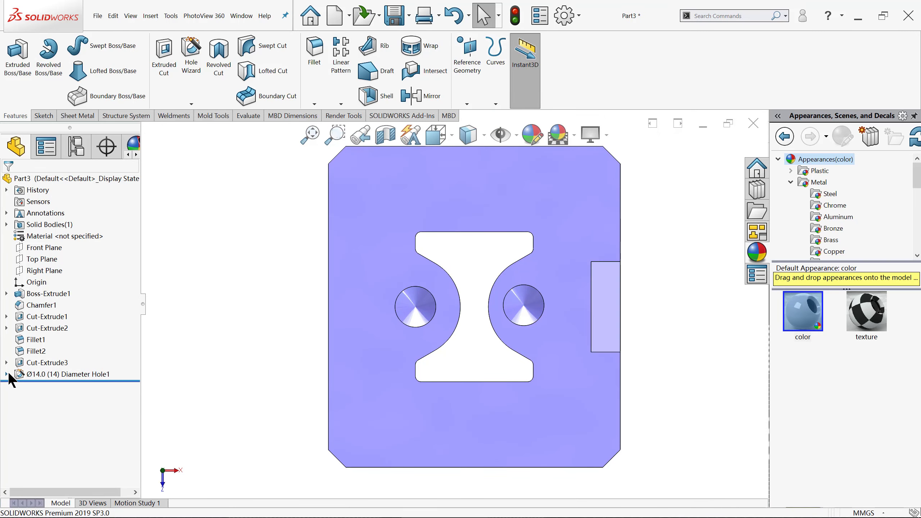
left_click(6, 317)
Show the pocket's Sketch2 and edit the hole position Sketch5.
left_click(43, 328)
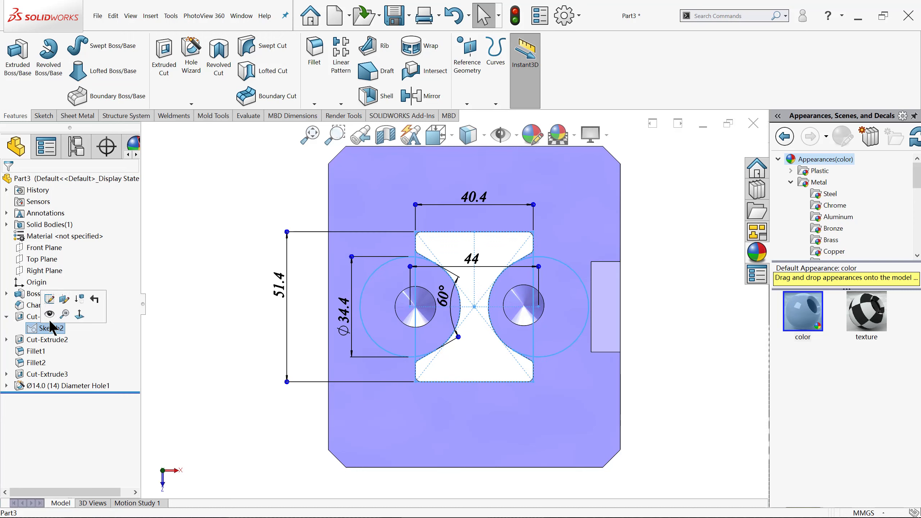
left_click(50, 313)
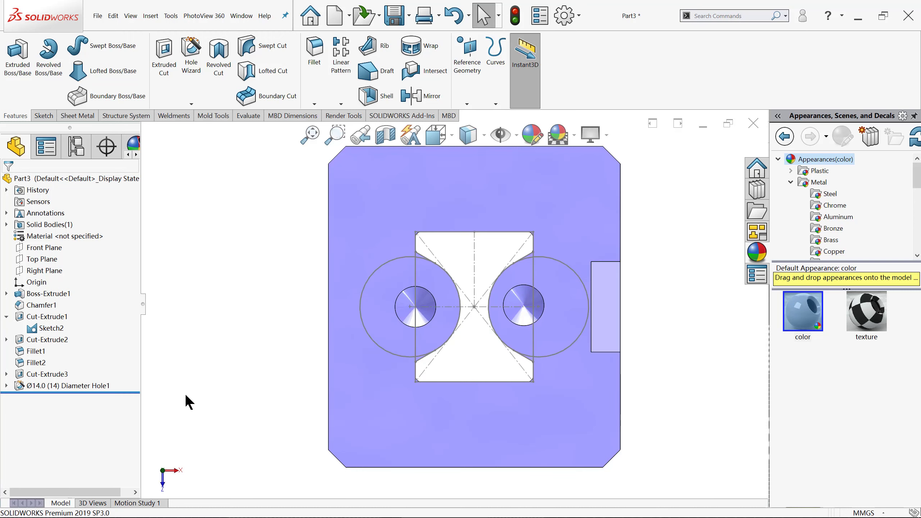
left_click(6, 386)
left_click(47, 395)
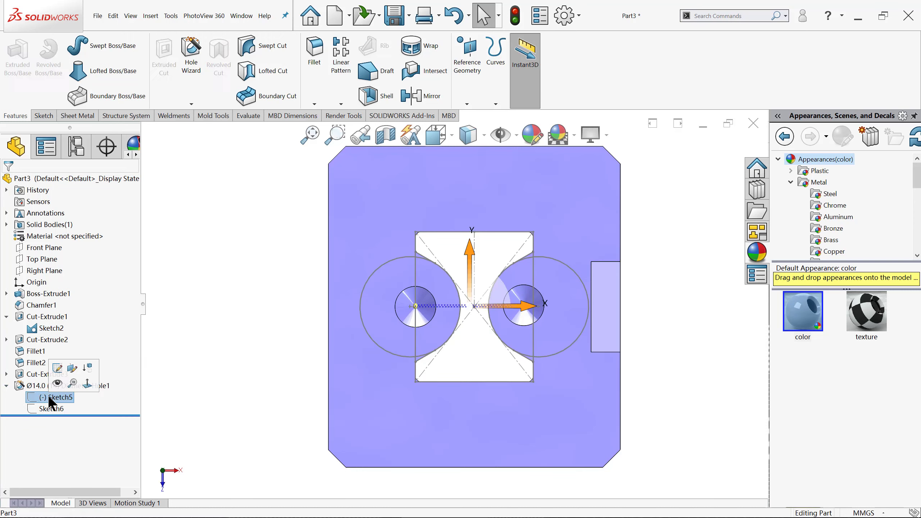
left_click(60, 368)
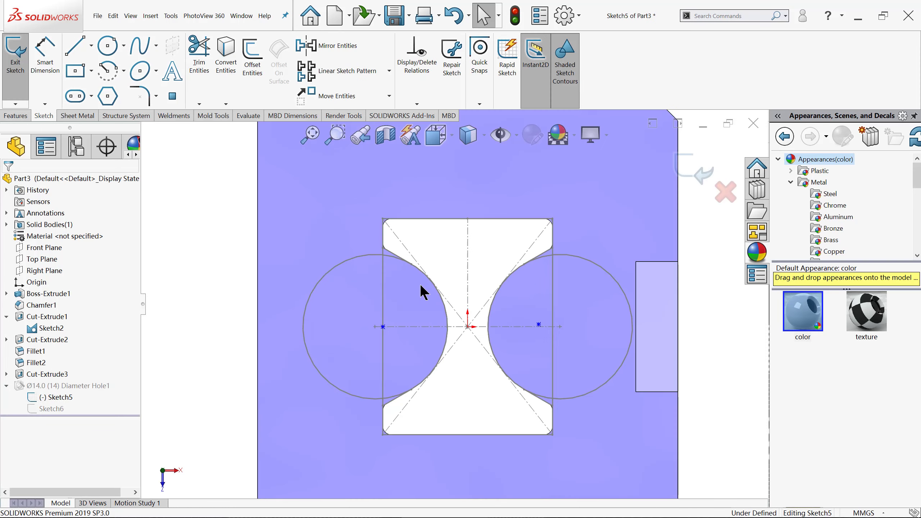
scroll(420, 283, "down", 3)
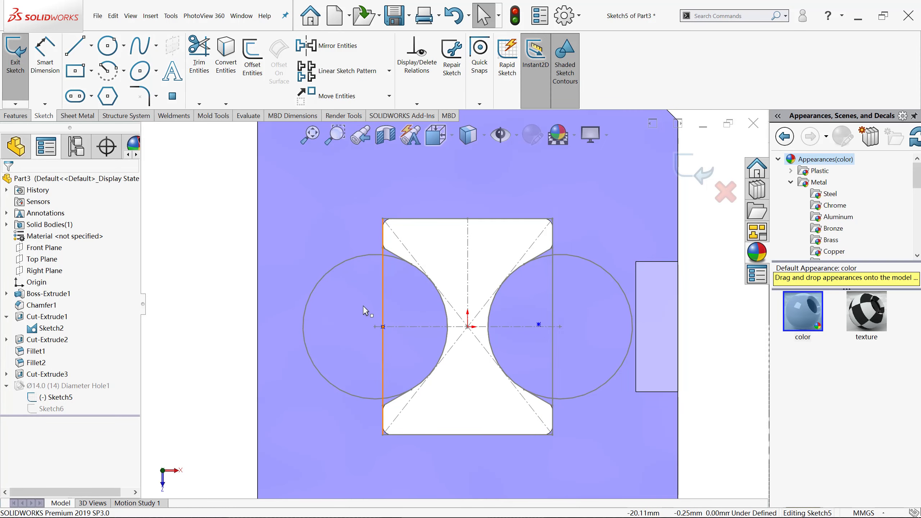
Make each hole centre concentric with its lobe arc circle, then exit the sketch.
left_click(383, 327)
key("Escape")
left_click(330, 278)
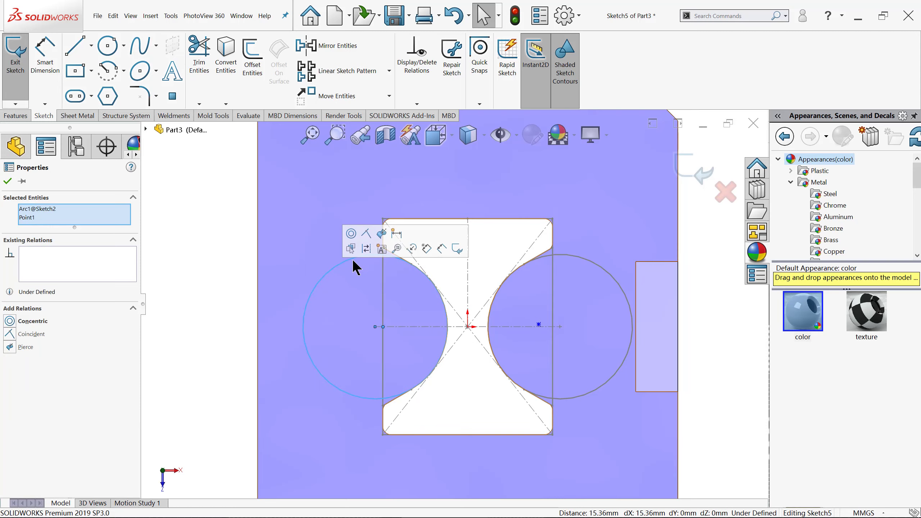
left_click(352, 235)
key("Escape")
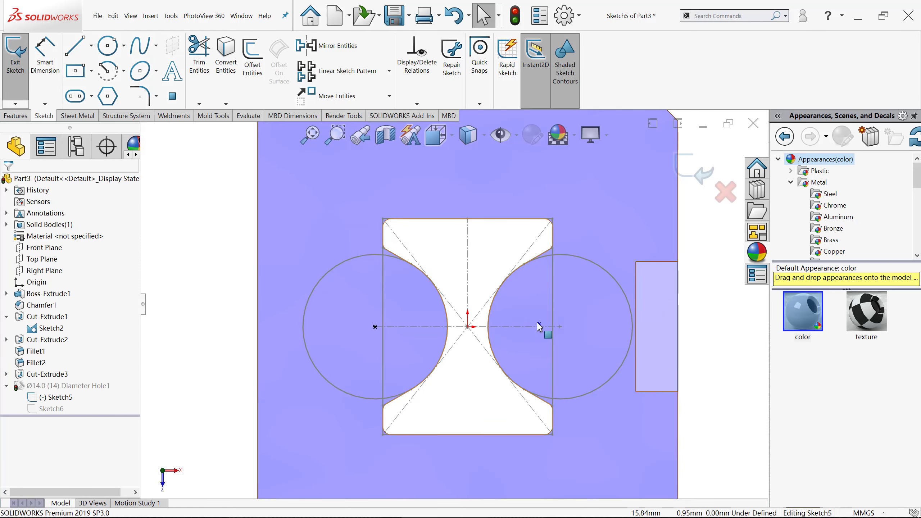
left_click(538, 325)
left_click(601, 270, "ctrl")
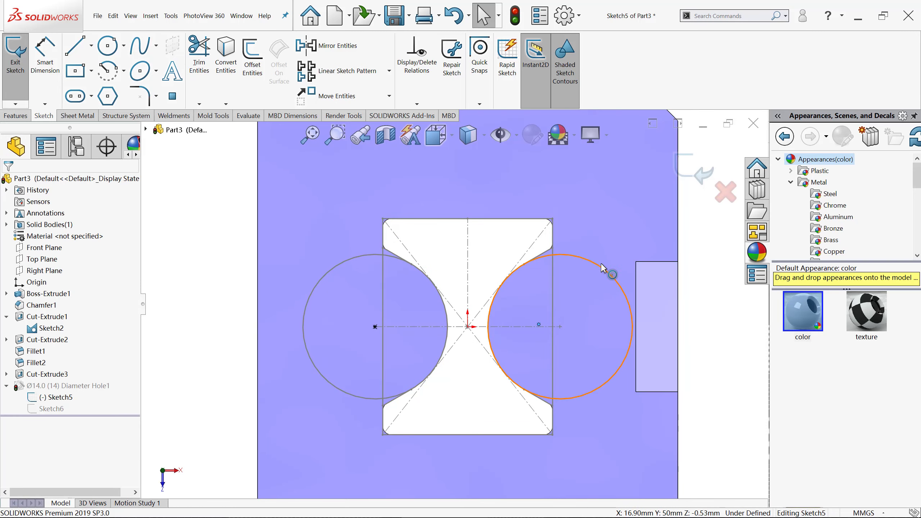
left_click(629, 233)
key("Escape")
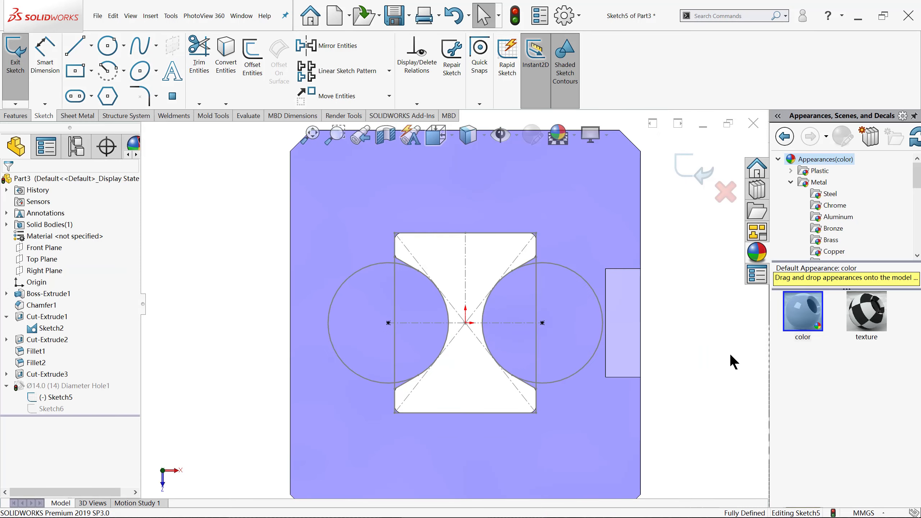
left_click(691, 181)
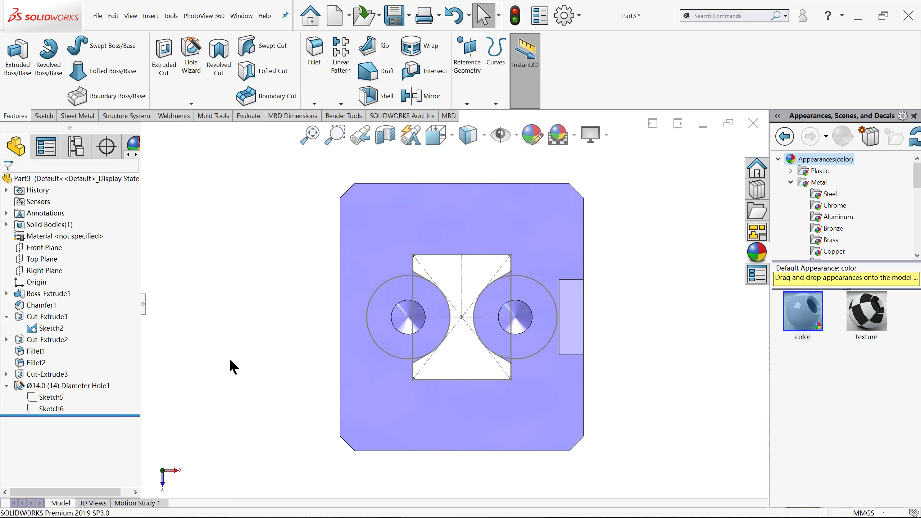
Start a new Hole Wizard hole with a Ø16.0 drill size.
middle_click_drag(287, 367, 262, 370)
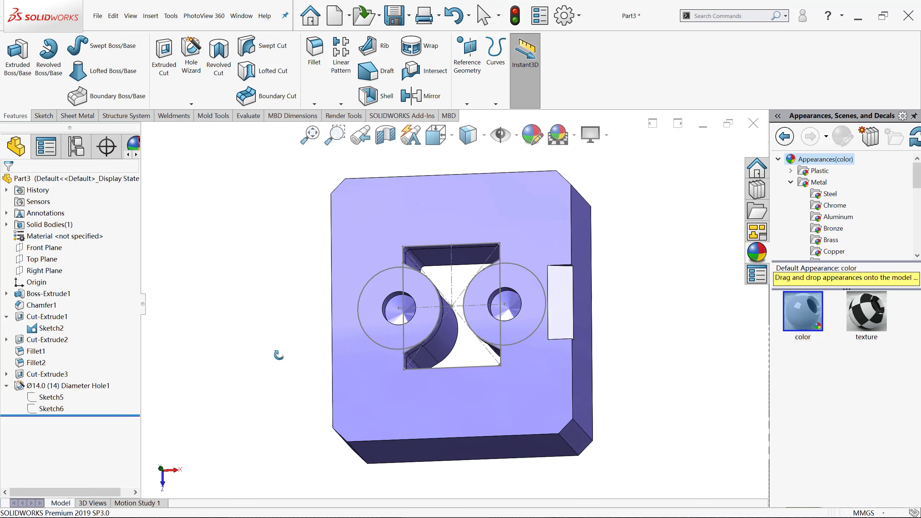
key("ctrl+7")
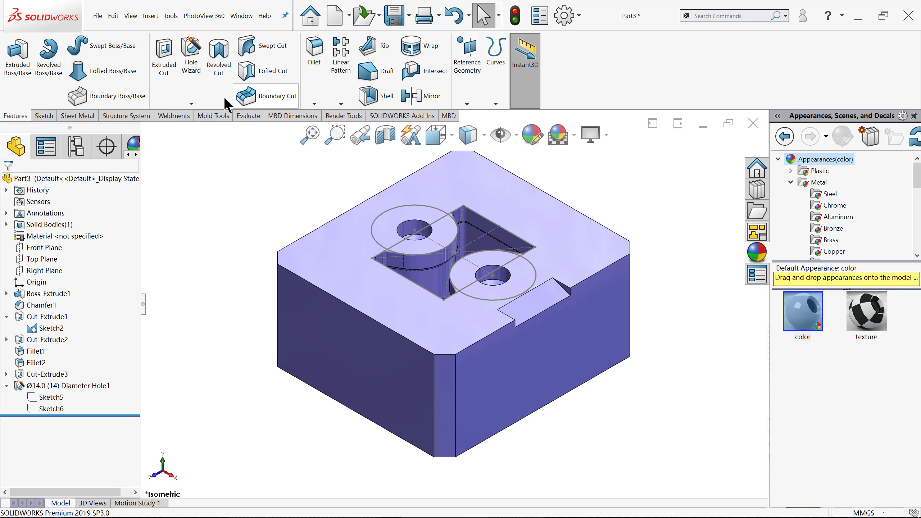
left_click(183, 51)
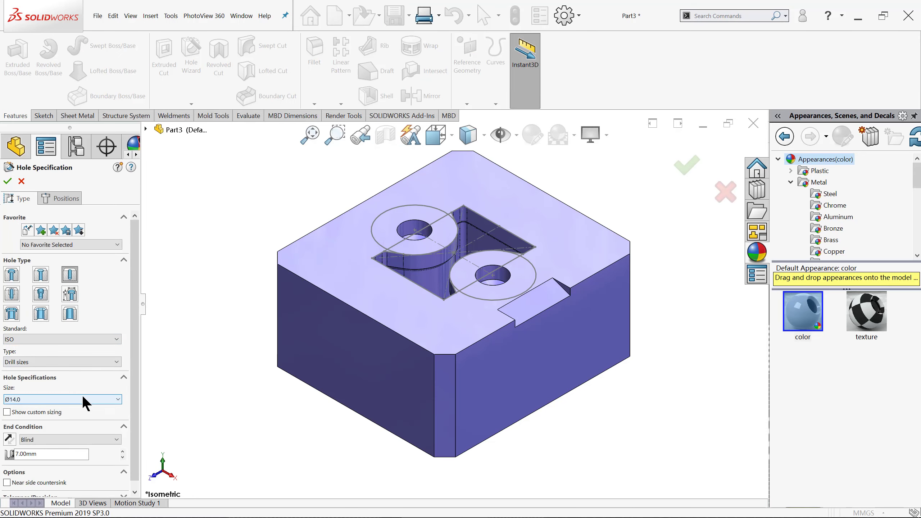
left_click(82, 399)
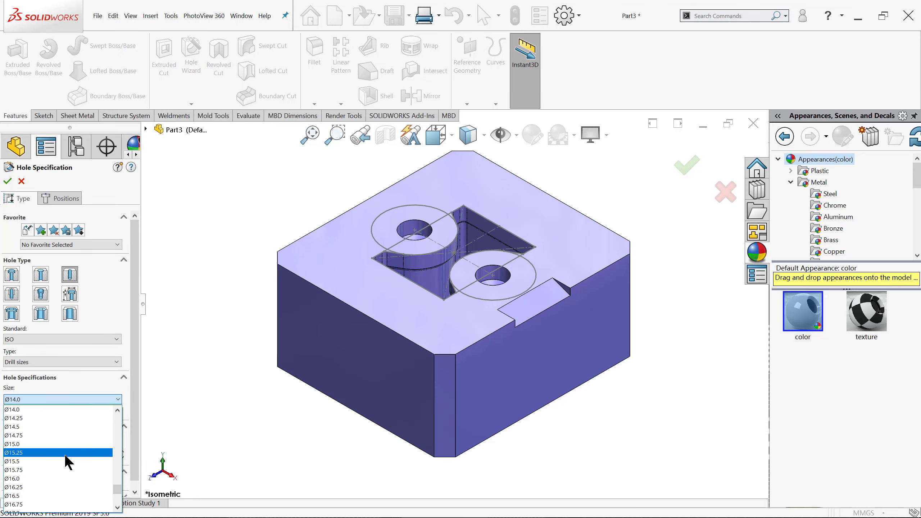
left_click(38, 478)
left_click_drag(134, 377, 129, 406)
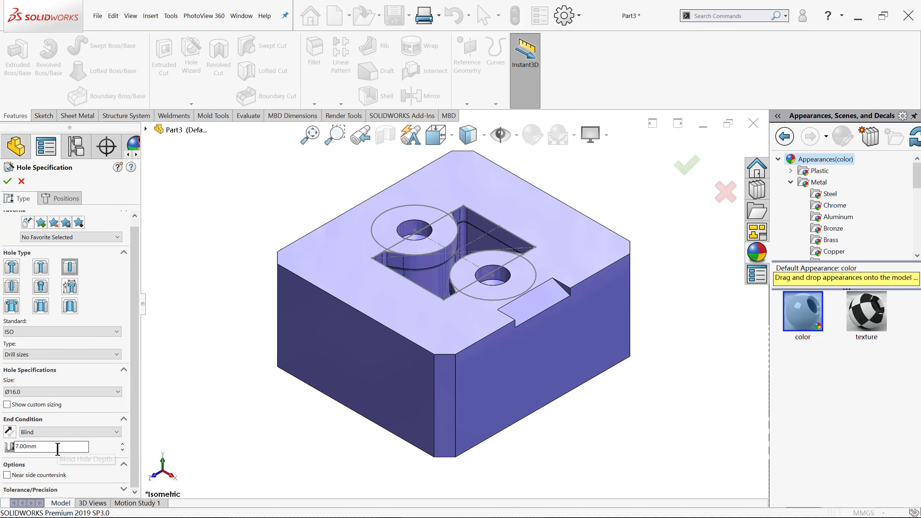
left_click_drag(58, 449, 7, 453)
type("42.4")
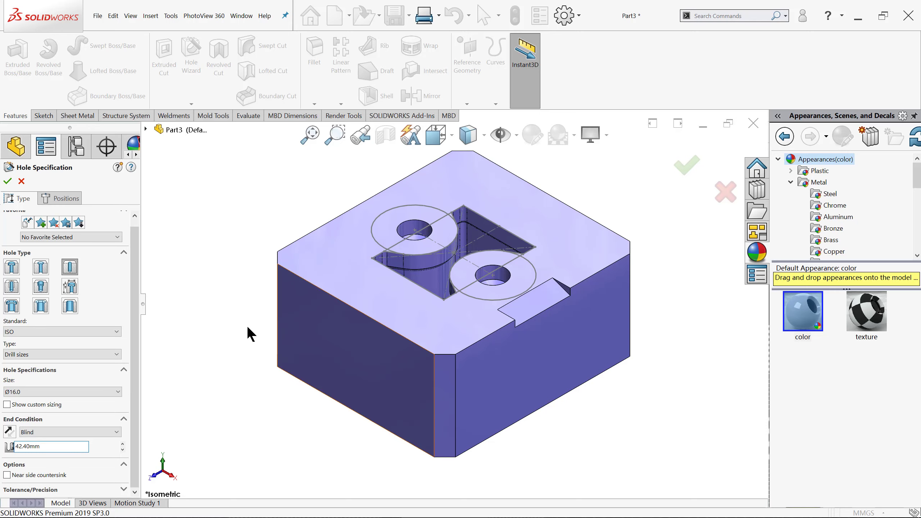
Place the Ø16 holes on the underside face at the left and right arc centres.
left_click(62, 198)
mouse_move(505, 399)
middle_mouse_down()
mouse_move(409, 170)
mouse_move(370, 175)
middle_mouse_up()
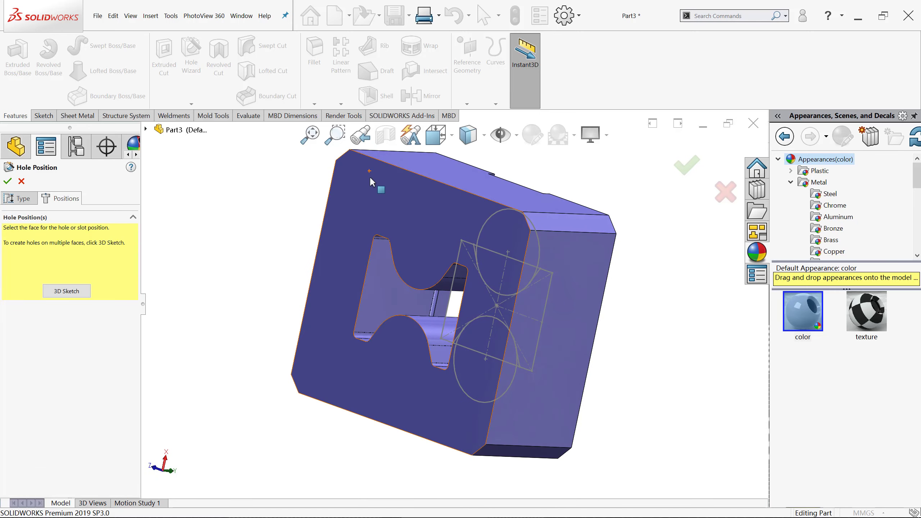
left_click(417, 245)
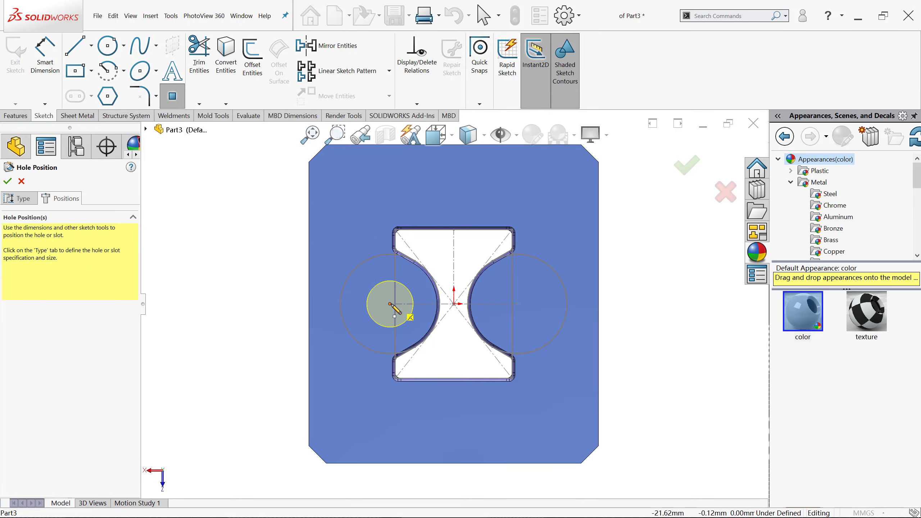
left_click(390, 304)
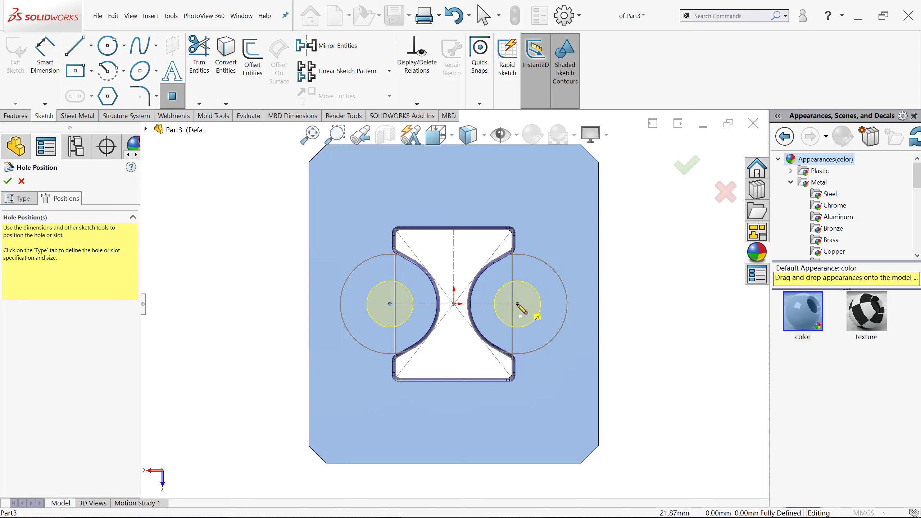
left_click(518, 304)
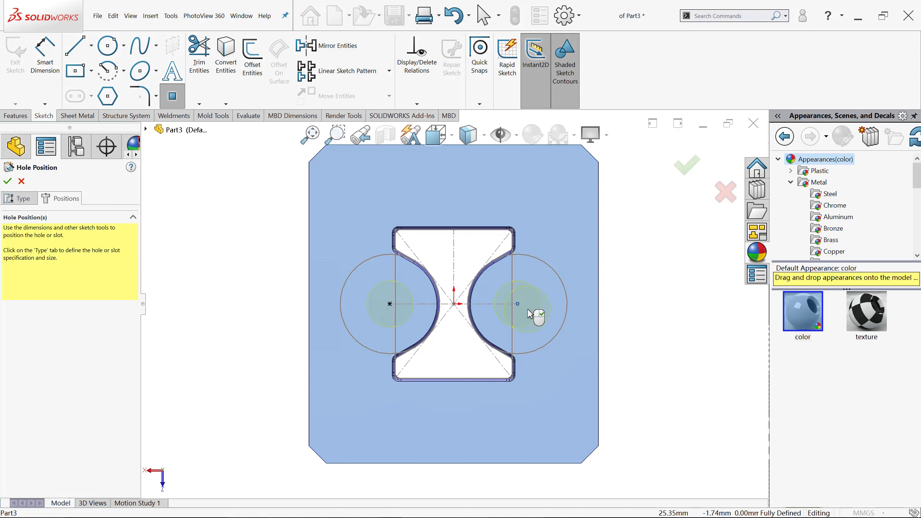
left_click(685, 173)
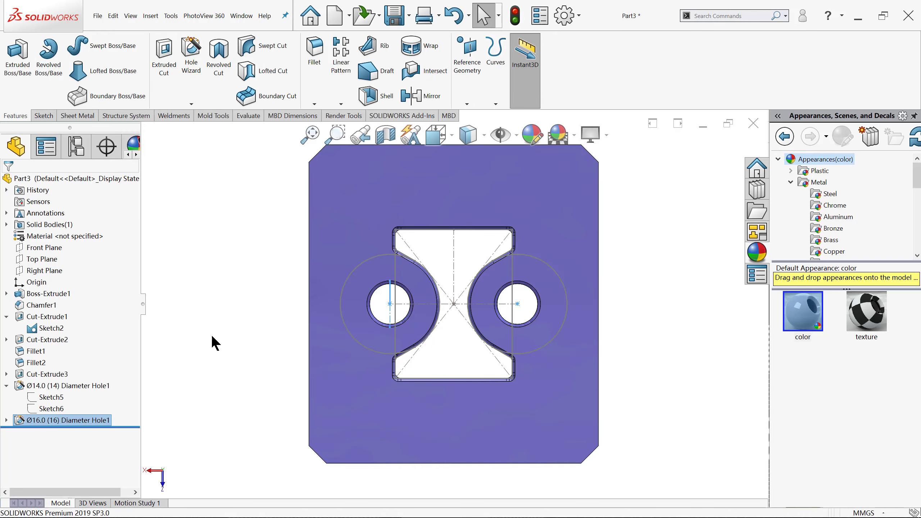
scroll(512, 328, "down", 4)
middle_click_drag(511, 329, 507, 326)
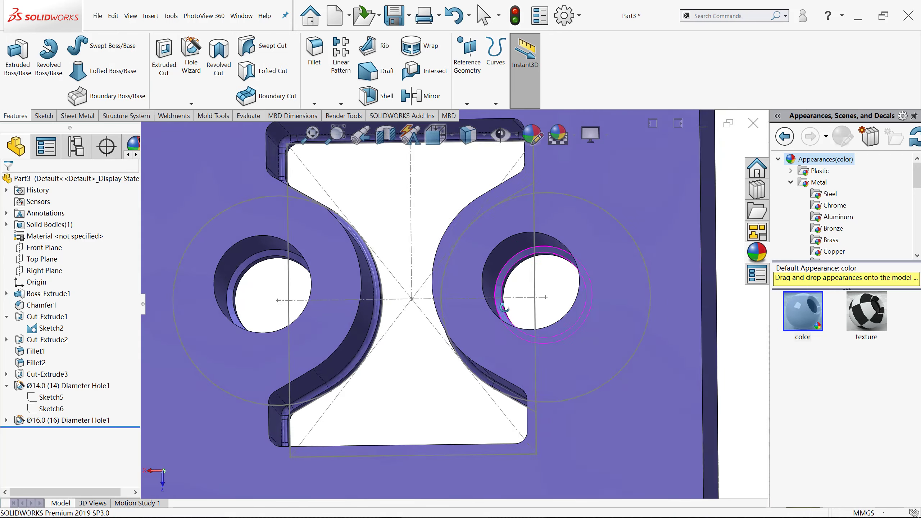
left_click(6, 421)
left_click(48, 429)
left_click(55, 405)
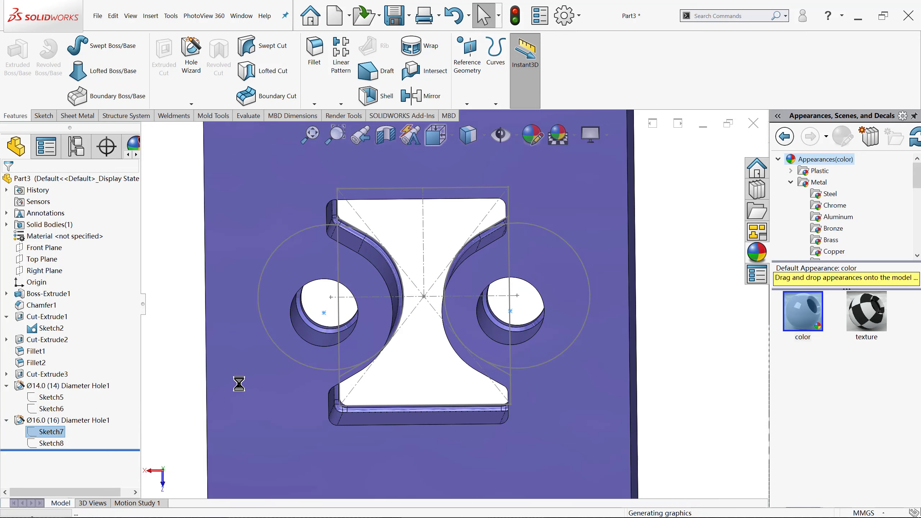
scroll(574, 303, "up", 2)
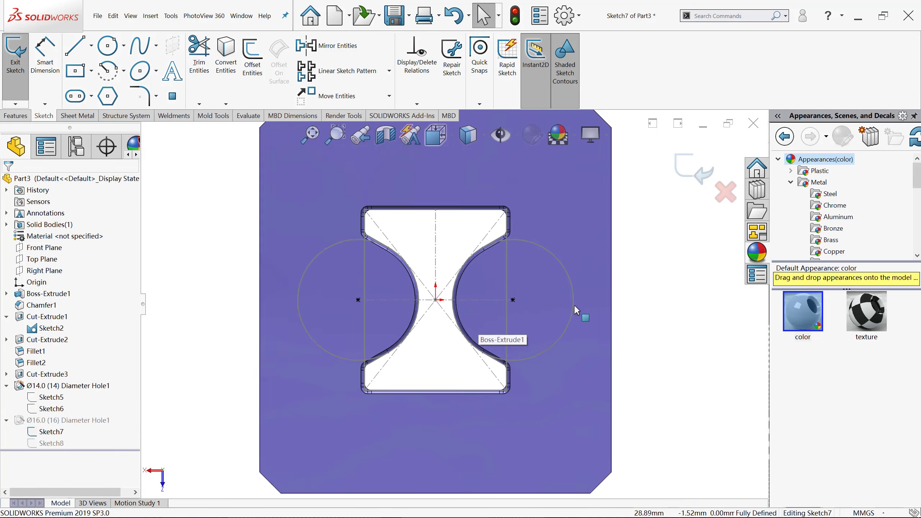
scroll(574, 303, "up", 1)
left_click(691, 173)
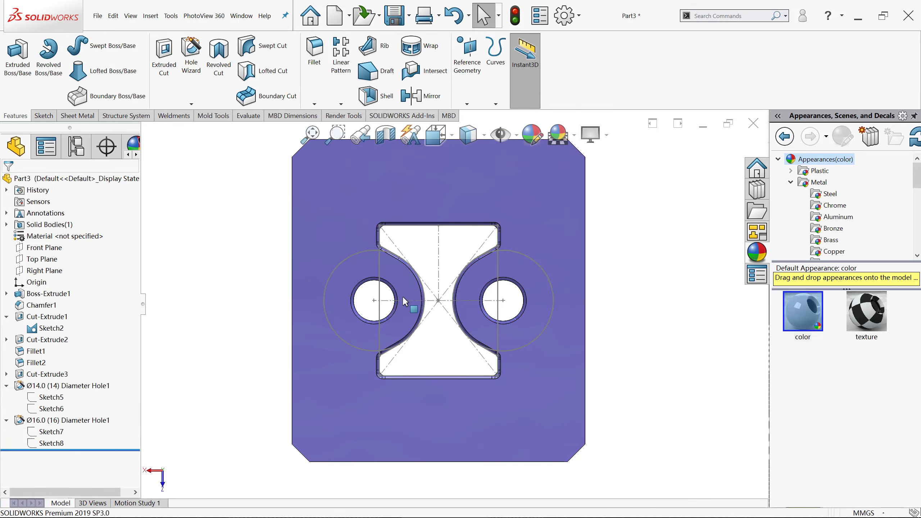
scroll(402, 296, "down", 3)
middle_click_drag(359, 336, 332, 333)
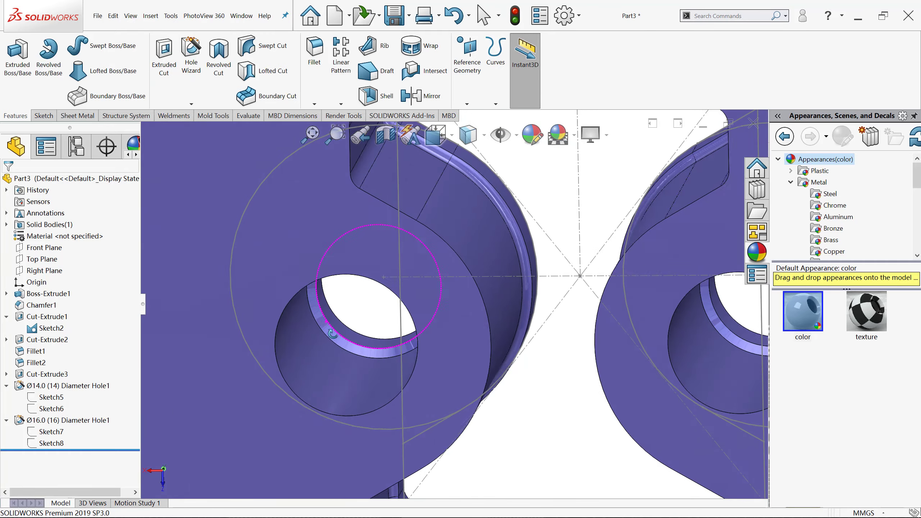
scroll(356, 345, "up", 2)
scroll(356, 344, "up", 2)
scroll(356, 344, "up", 2)
key("ctrl+7")
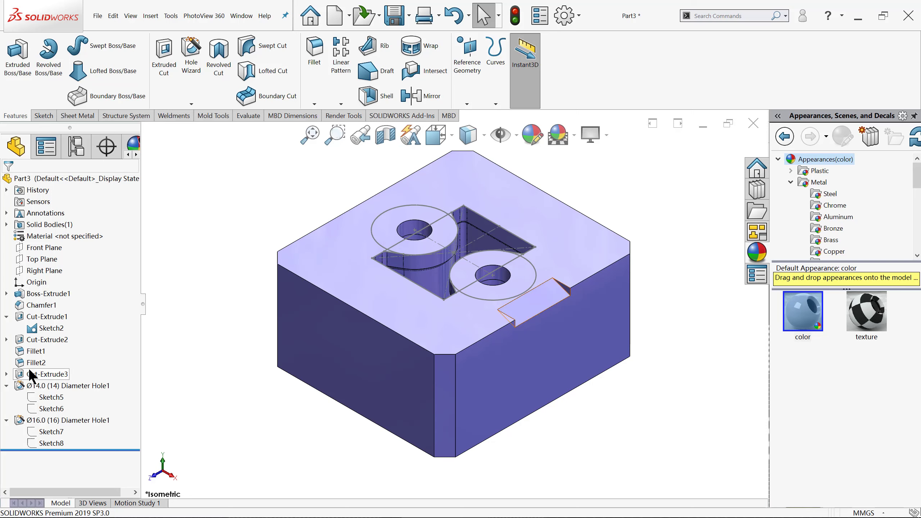
left_click(43, 324)
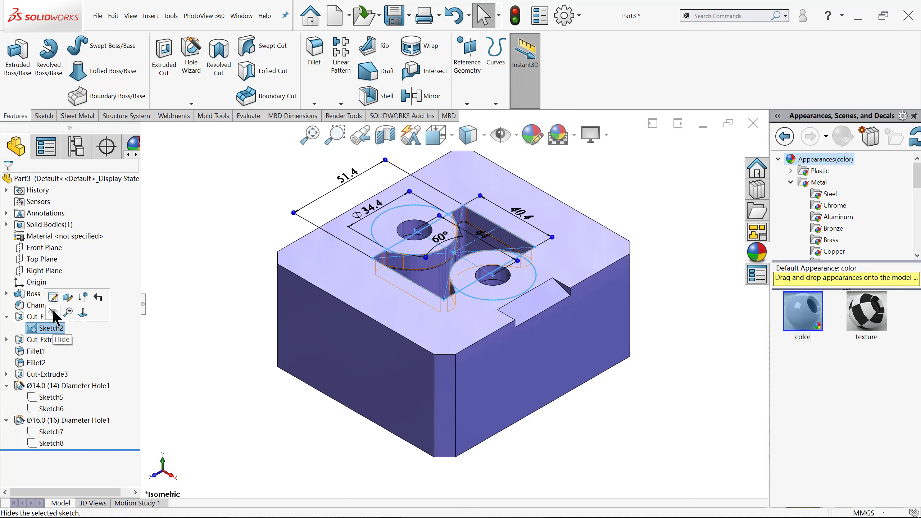
Hide Sketch2 and view a Front Plane section of the block from the front.
left_click(53, 312)
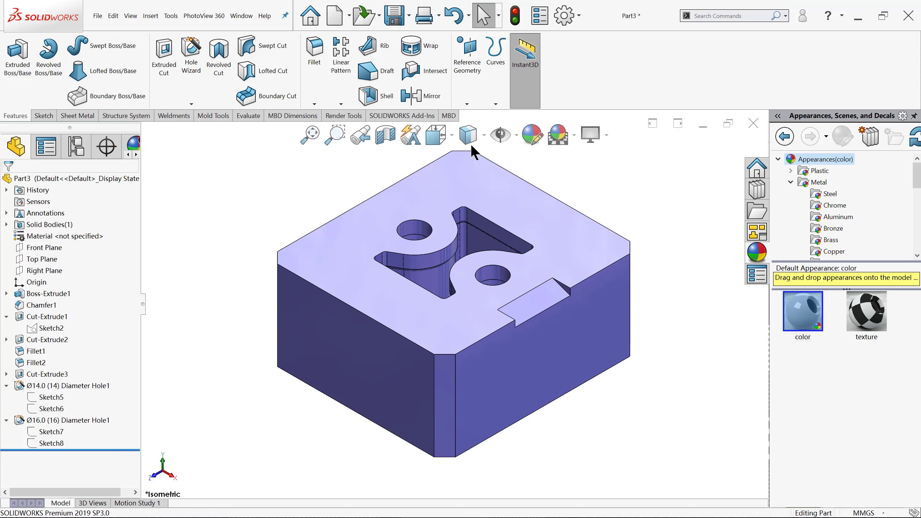
left_click(382, 134)
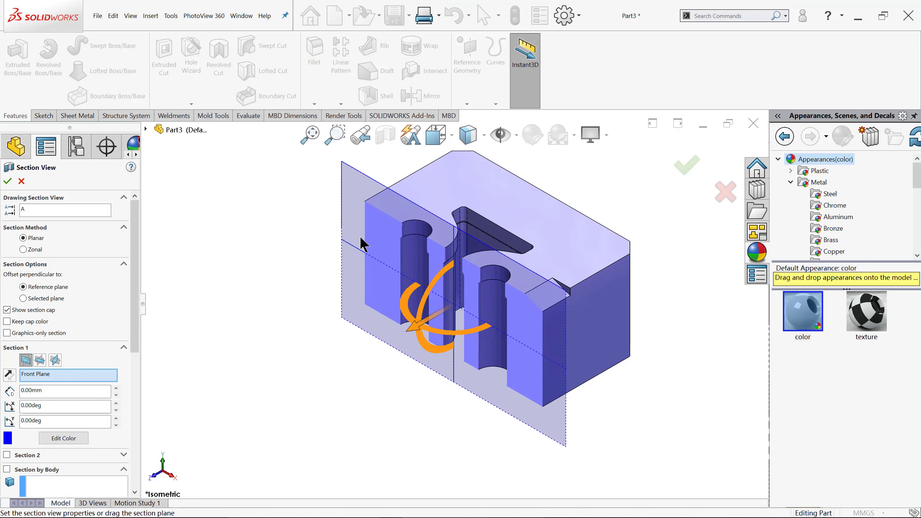
left_click(684, 166)
key("ctrl+1")
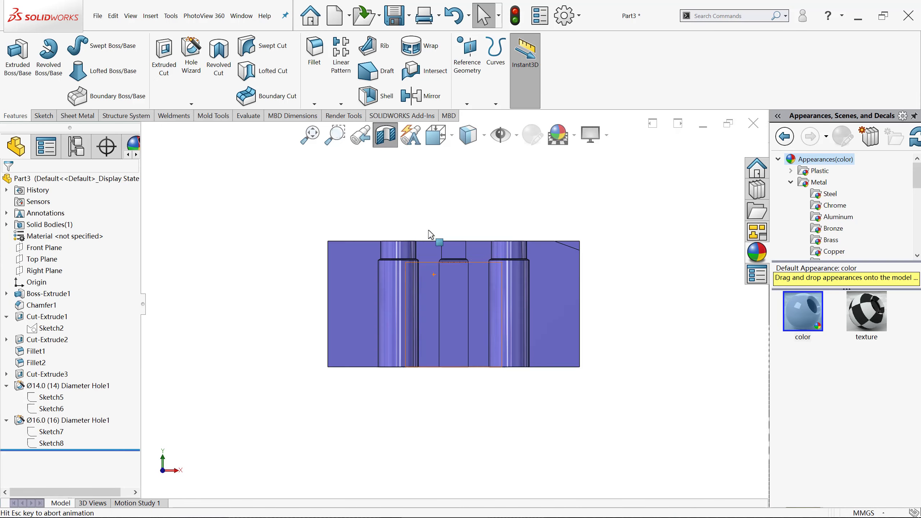
scroll(388, 279, "down", 5)
scroll(387, 279, "down", 2)
scroll(390, 282, "down", 3)
scroll(348, 275, "down", 1)
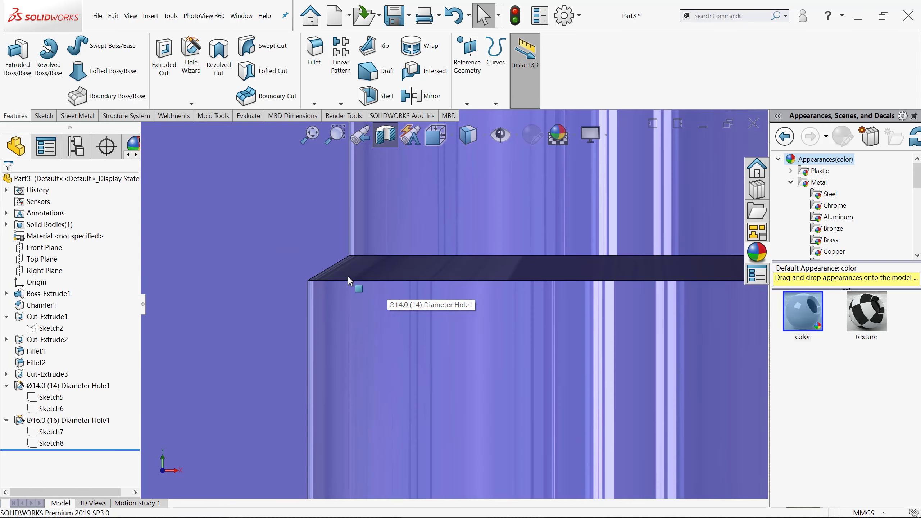
scroll(351, 270, "down", 2)
Inspect the hole shoulder, then turn the section off and return to isometric.
mouse_move(380, 273)
middle_mouse_down()
mouse_move(353, 263)
mouse_move(360, 278)
middle_mouse_up()
key("ctrl+1")
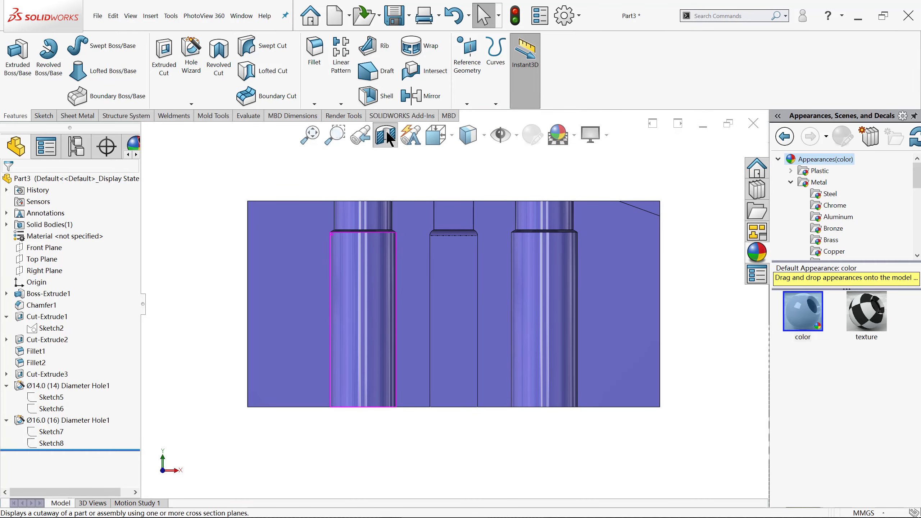
left_click(385, 134)
key("ctrl+7")
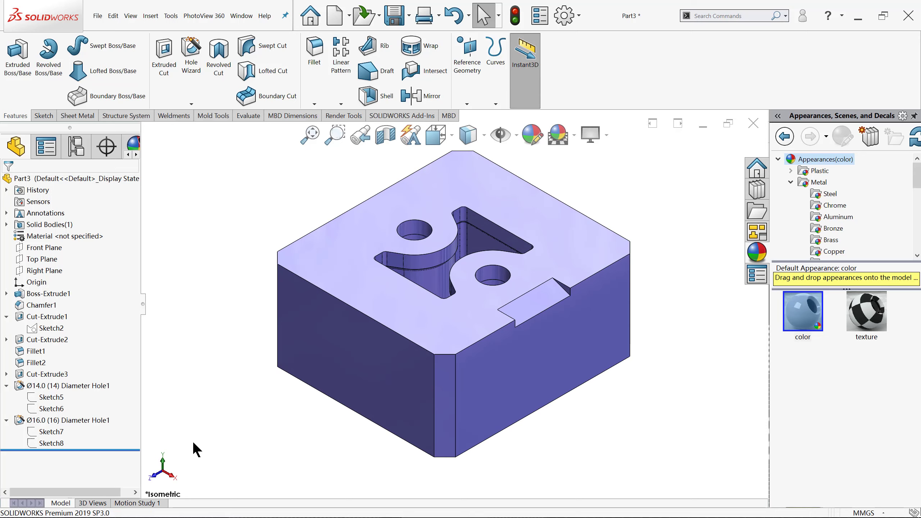
left_click(549, 216)
On the top face, sketch a construction centre rectangle centred on the origin.
left_click(587, 191)
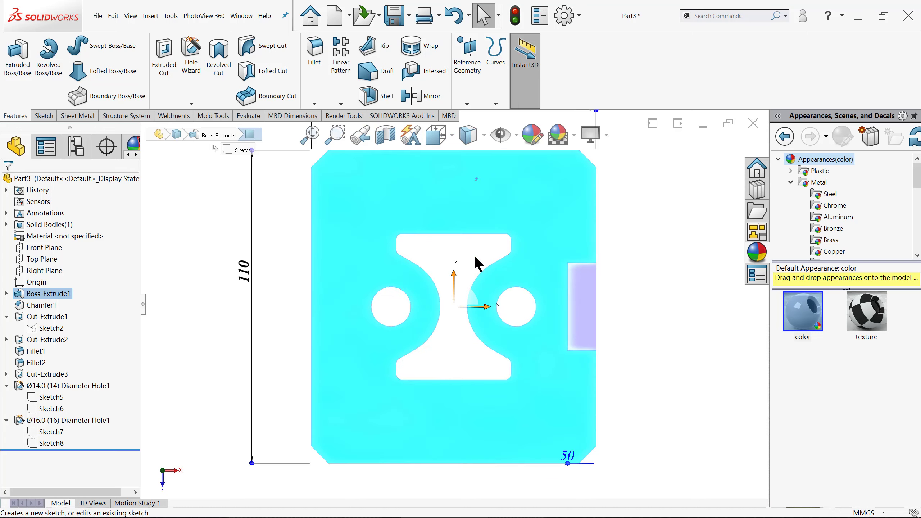
left_click(77, 70)
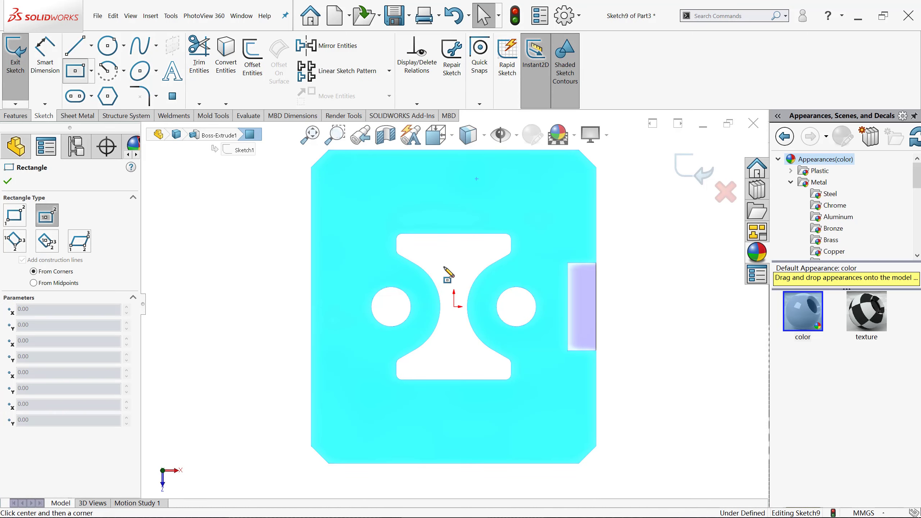
left_click(454, 307)
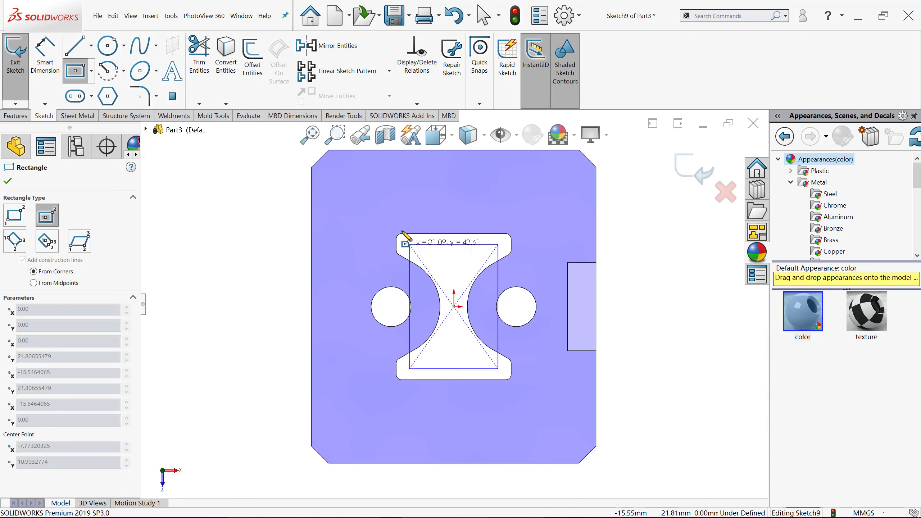
left_click(354, 209)
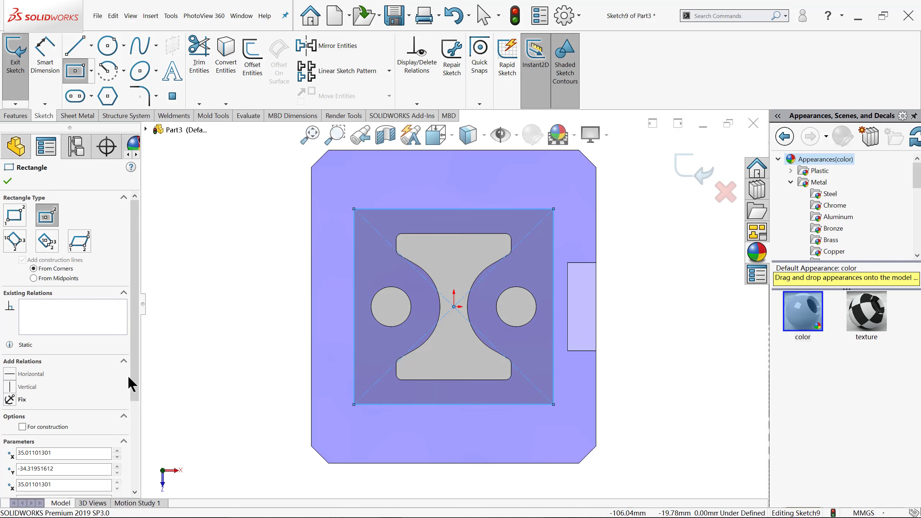
left_click(21, 426)
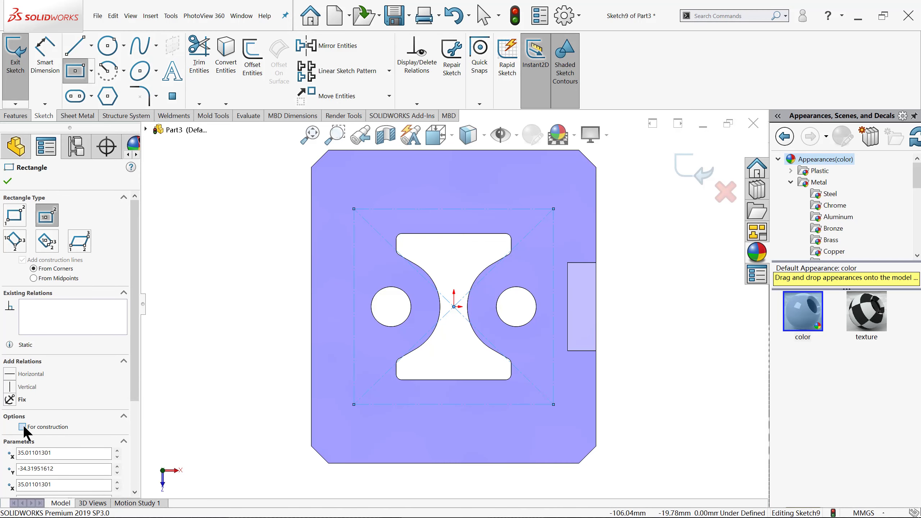
left_click(7, 181)
Dimension the construction rectangle 70 wide and 80 tall, then exit the sketch.
left_click(221, 269)
key("s")
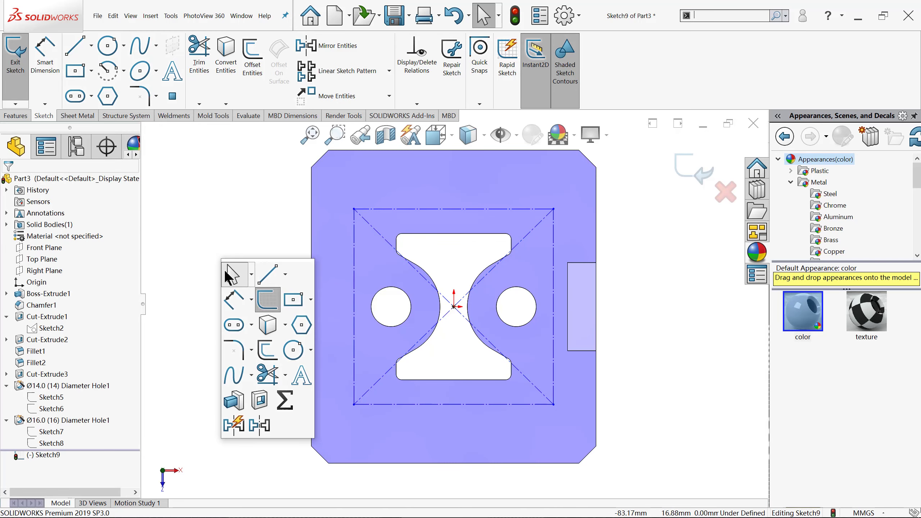
left_click(225, 270)
left_click(422, 209)
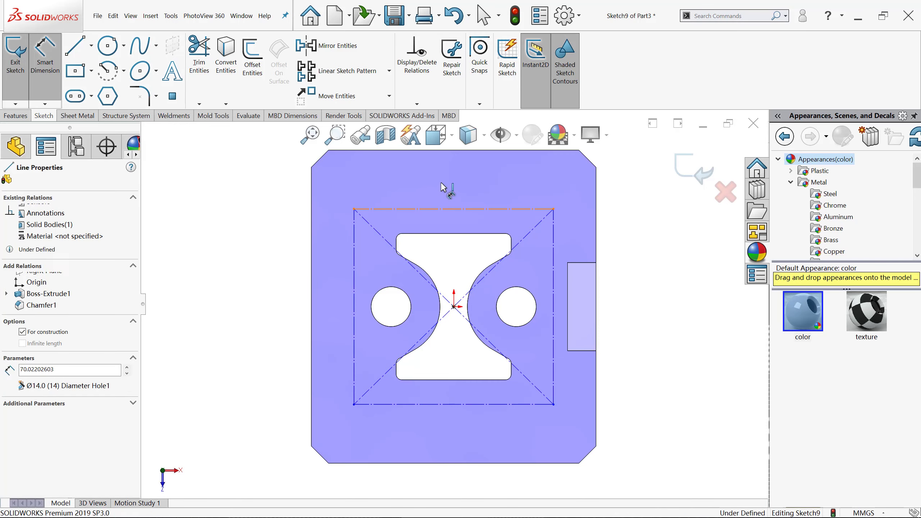
left_click(444, 187)
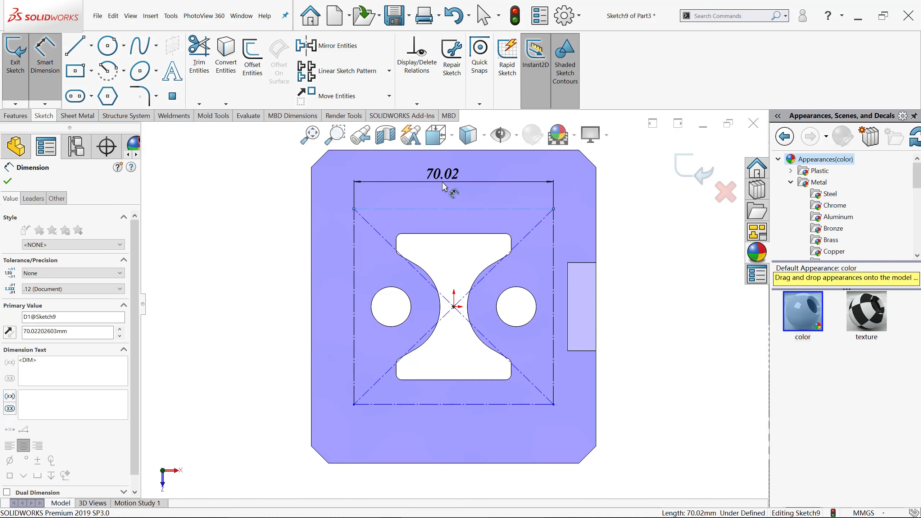
type("70")
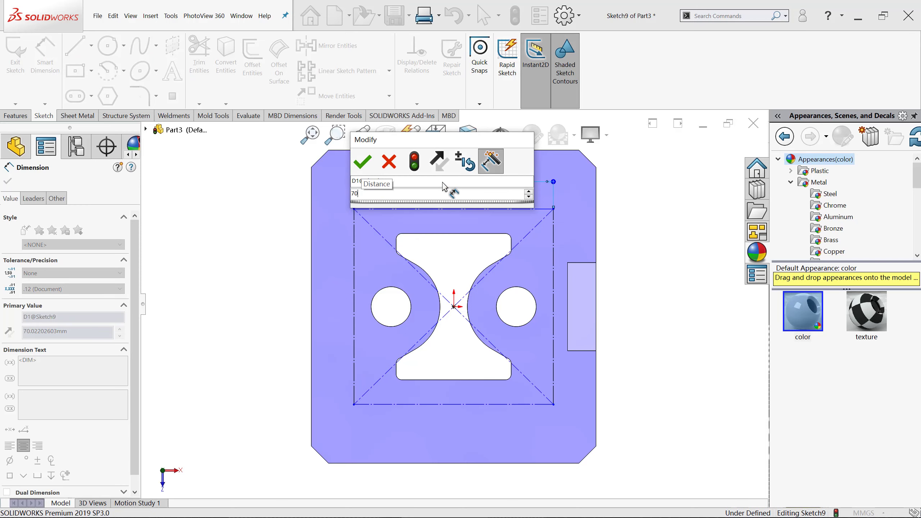
key("Return")
key("Escape")
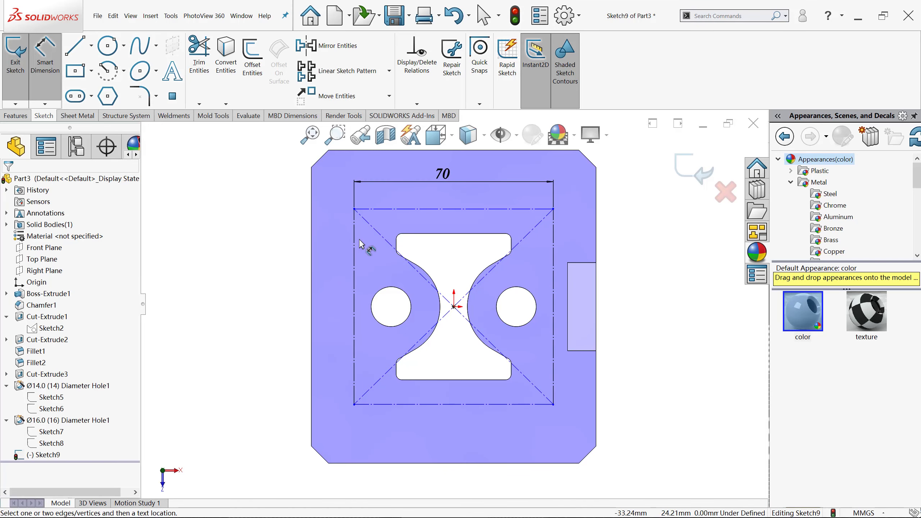
left_click(356, 254)
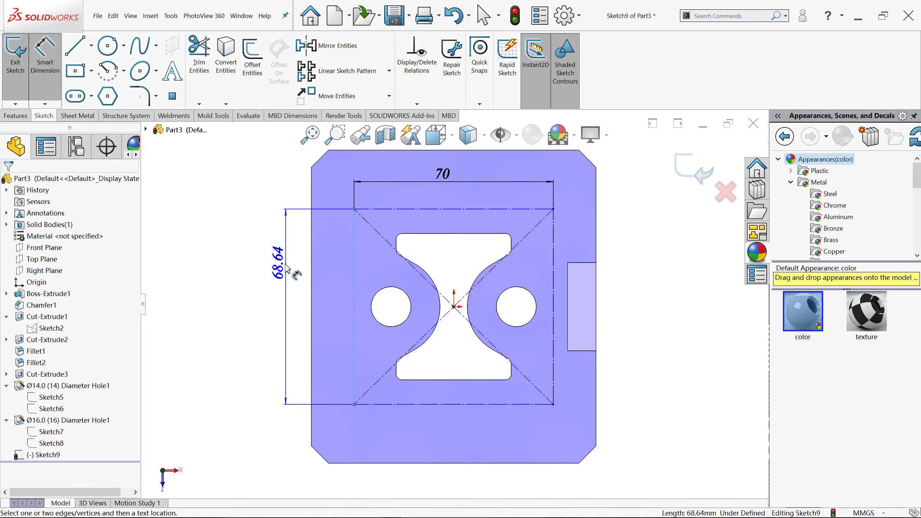
left_click(287, 268)
type("80")
key("Return")
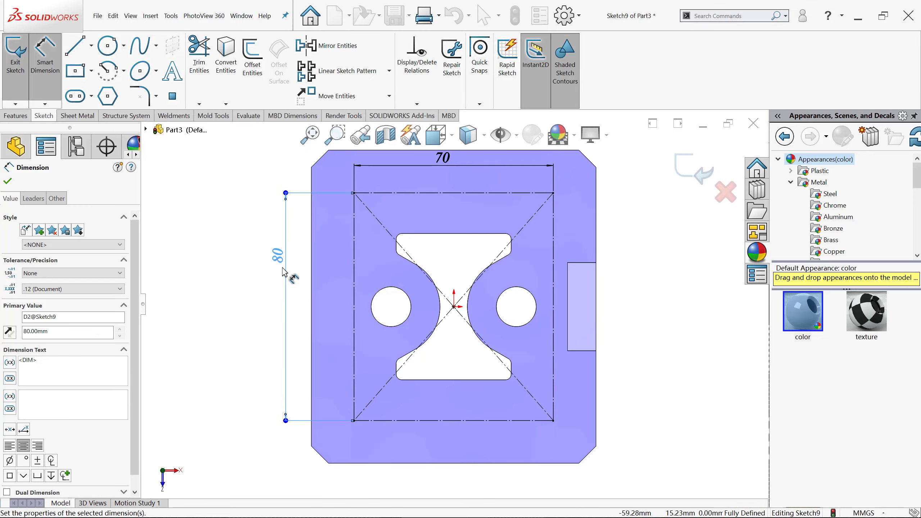
key("Escape")
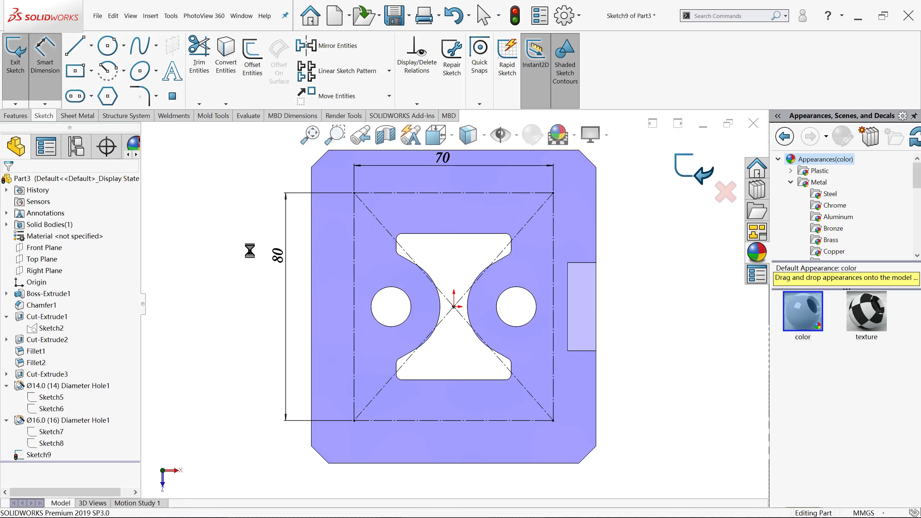
key("ctrl+b")
key("ctrl+7")
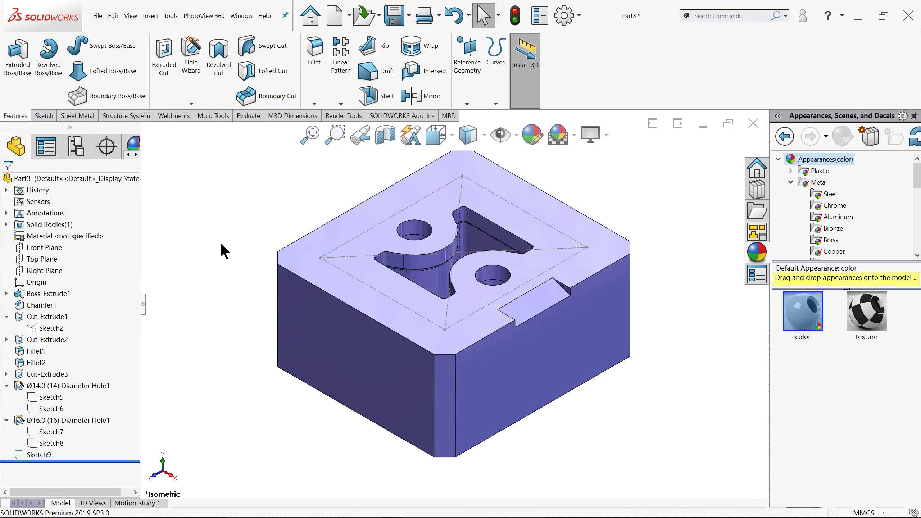
Start a Straight Tap hole of the Bottoming Tapped Hole type, size M12.
left_click(189, 67)
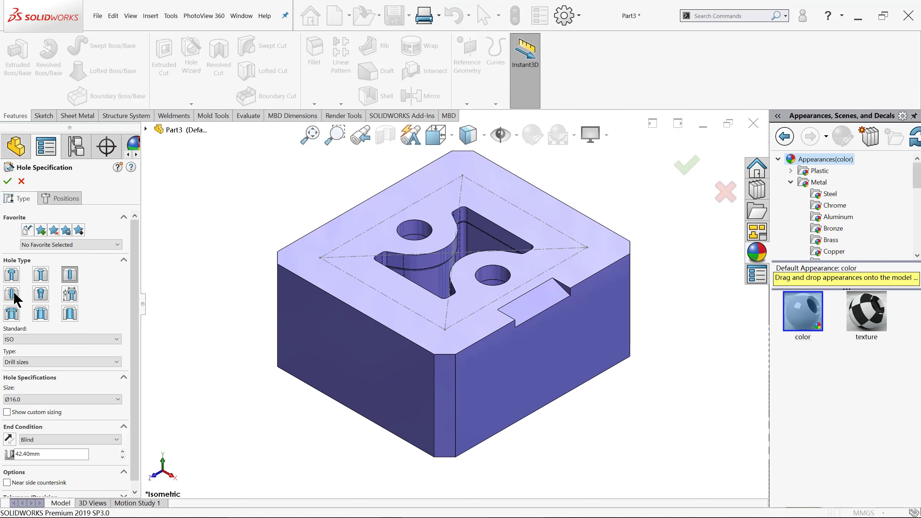
left_click(13, 293)
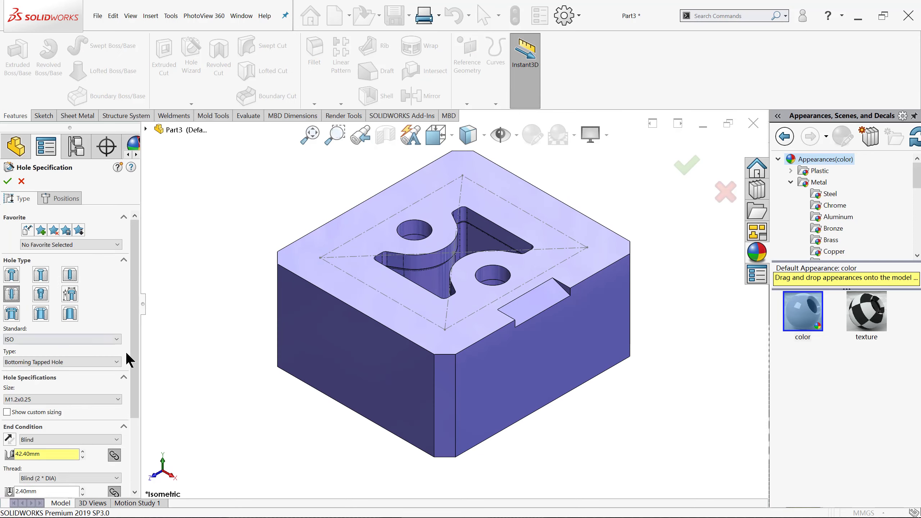
left_click(115, 362)
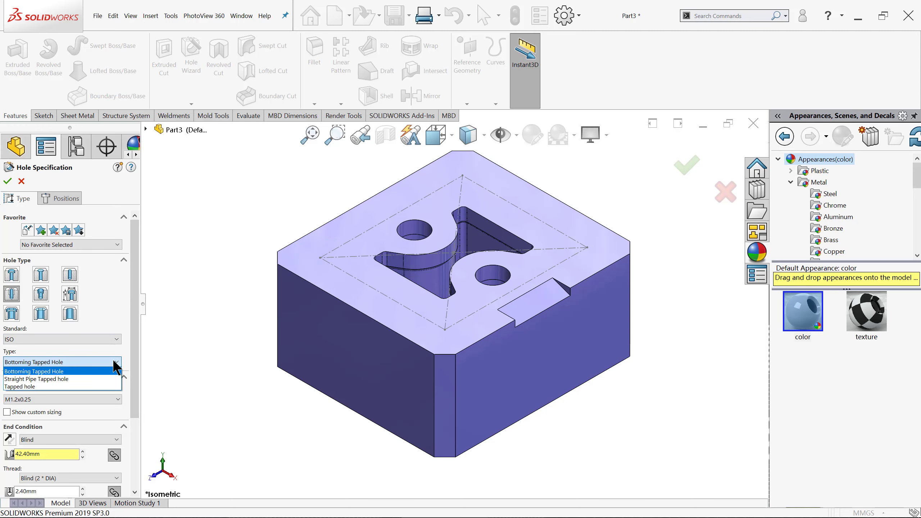
left_click(105, 371)
left_click(77, 399)
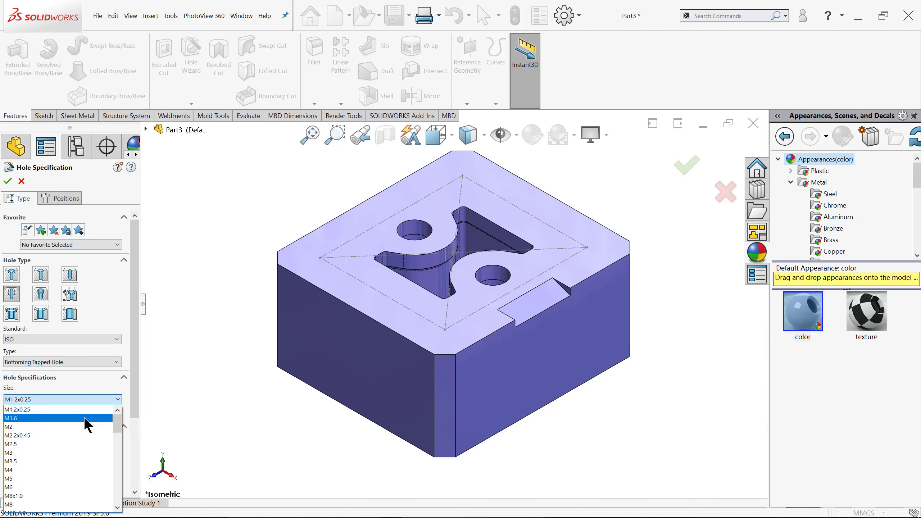
scroll(82, 450, "down", 2)
scroll(84, 454, "down", 1)
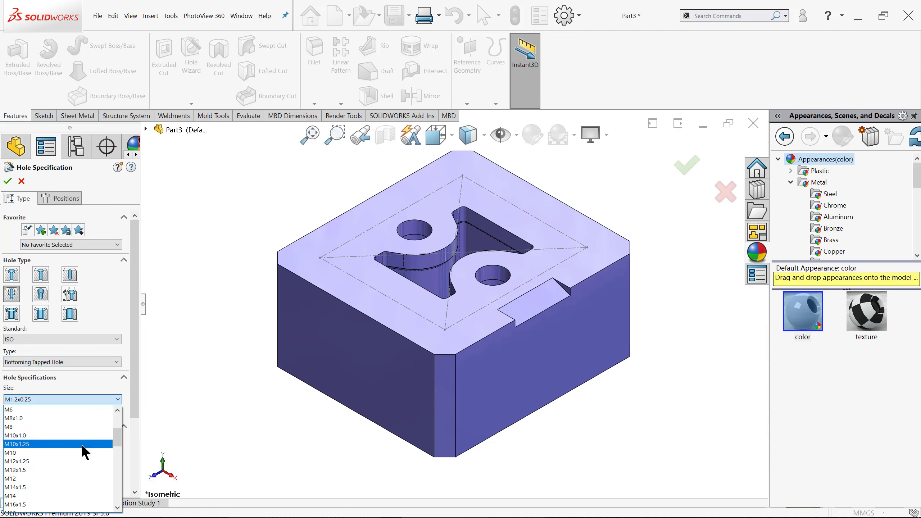
scroll(80, 443, "down", 1)
scroll(80, 442, "down", 1)
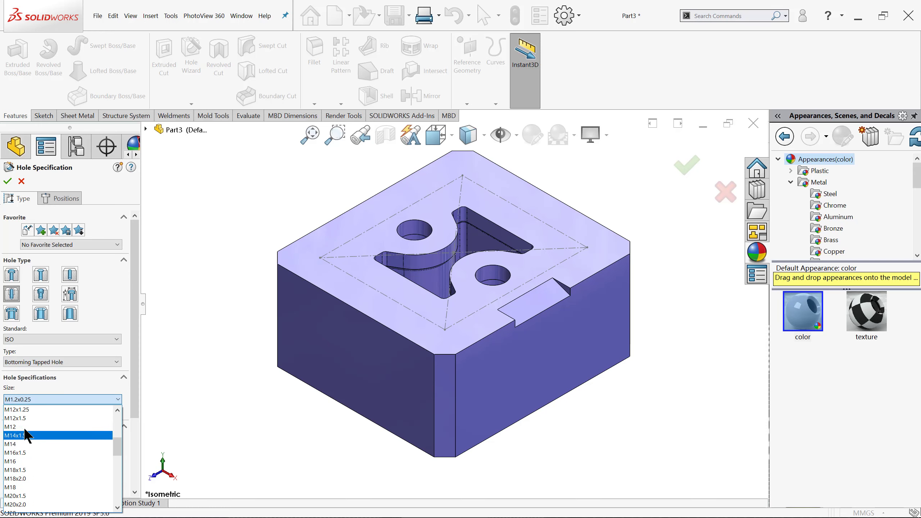
left_click(14, 427)
Set the tapped hole's end condition to Through All and move to Positions.
left_click_drag(135, 405, 134, 435)
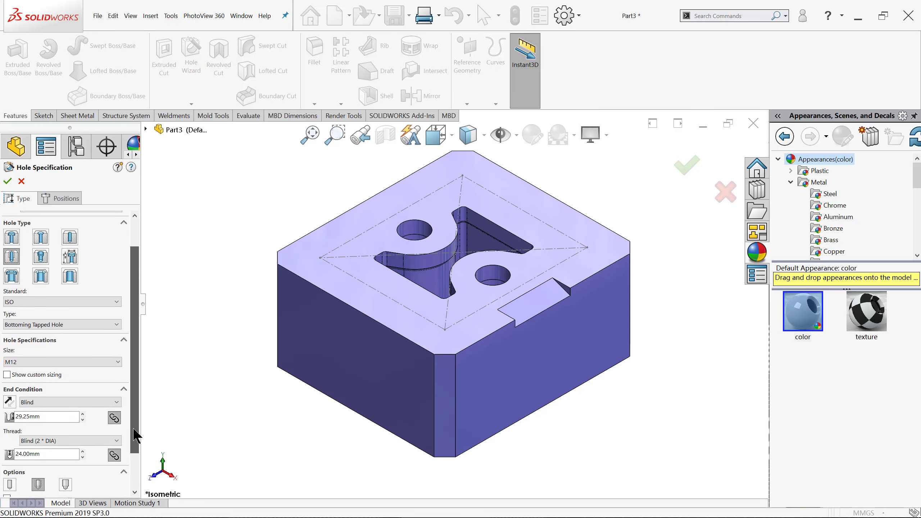
scroll(135, 436, "down", 1)
left_click(59, 381)
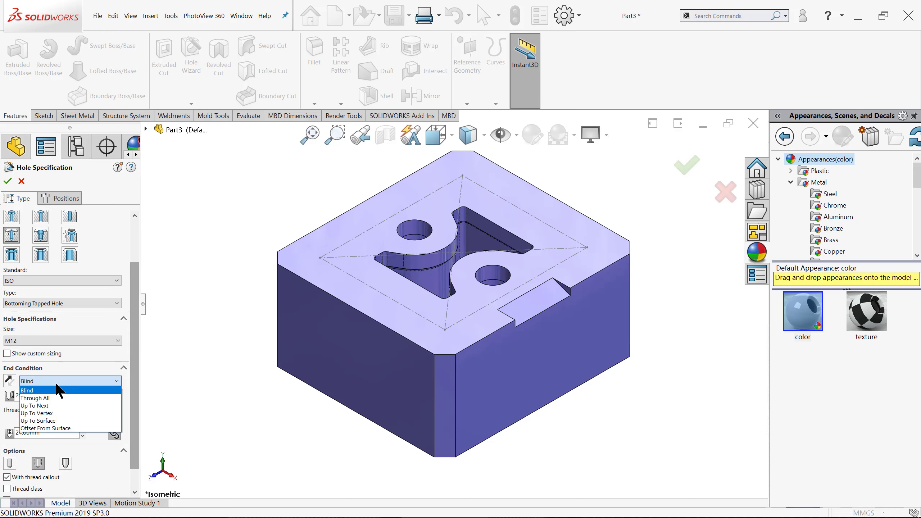
left_click(49, 398)
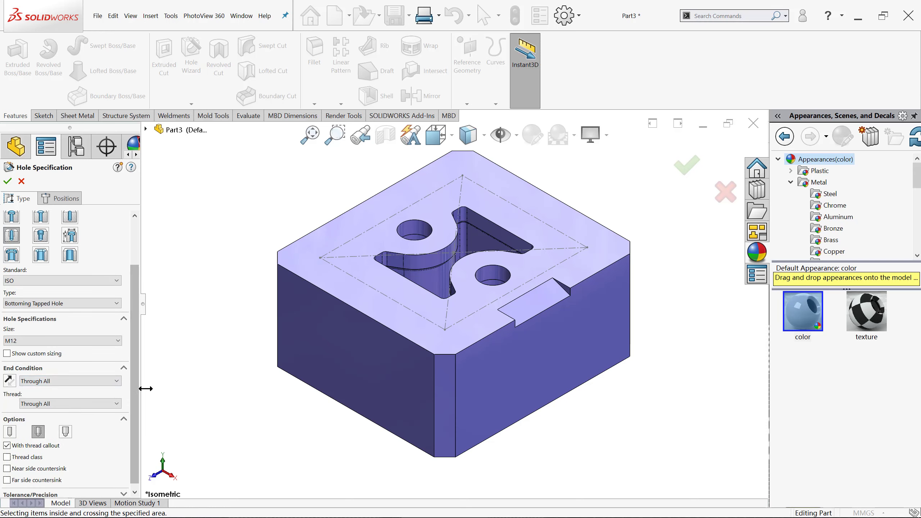
left_click(63, 196)
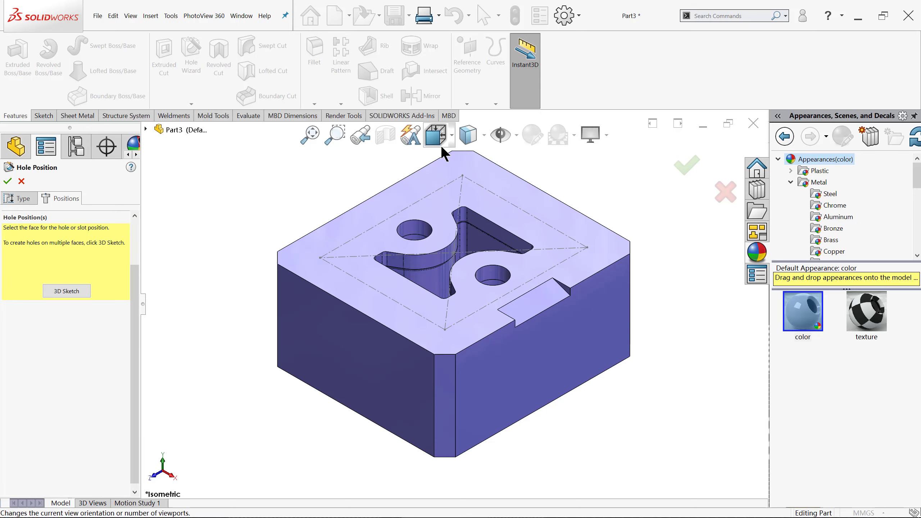
Place four M12 tapped holes at the 70 × 80 rectangle's corners on the top face.
left_click(445, 171)
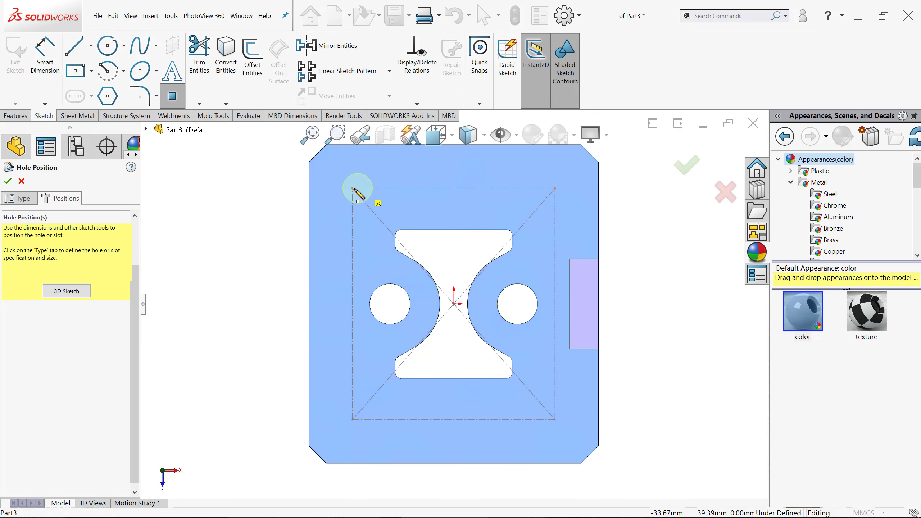
left_click(353, 188)
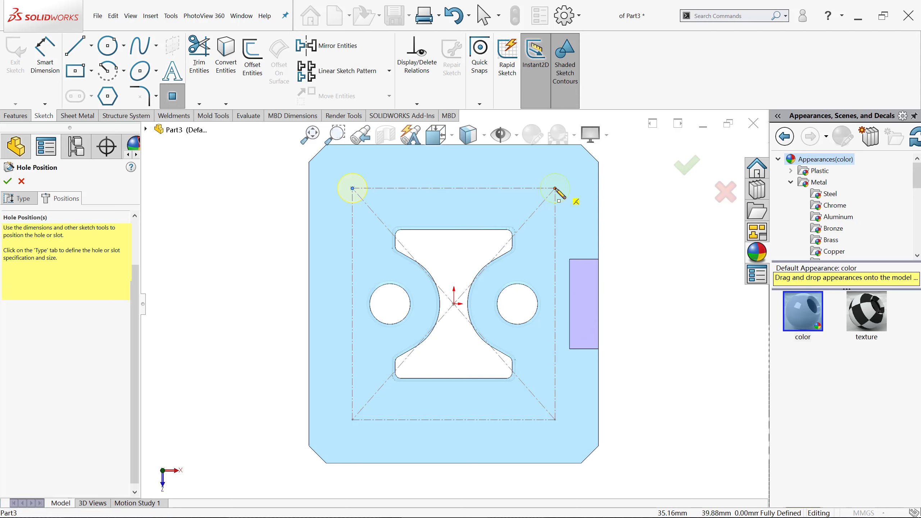
left_click(556, 188)
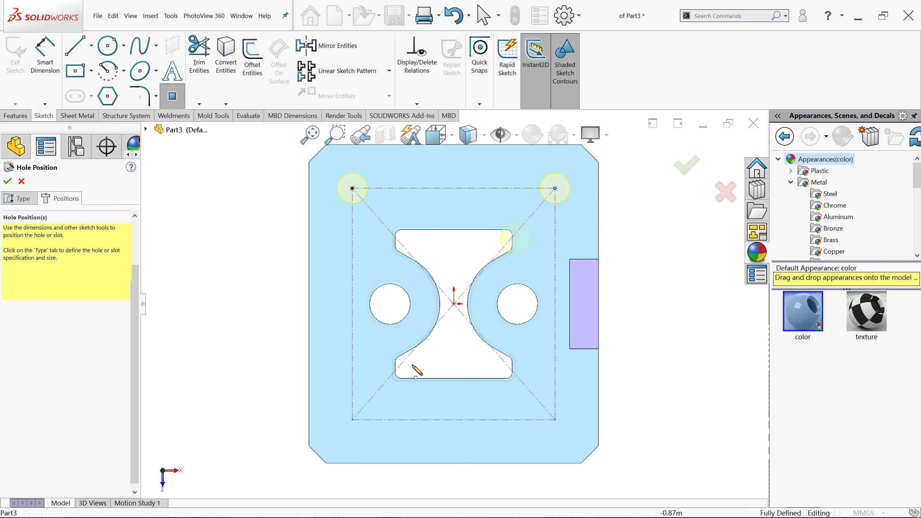
left_click(353, 420)
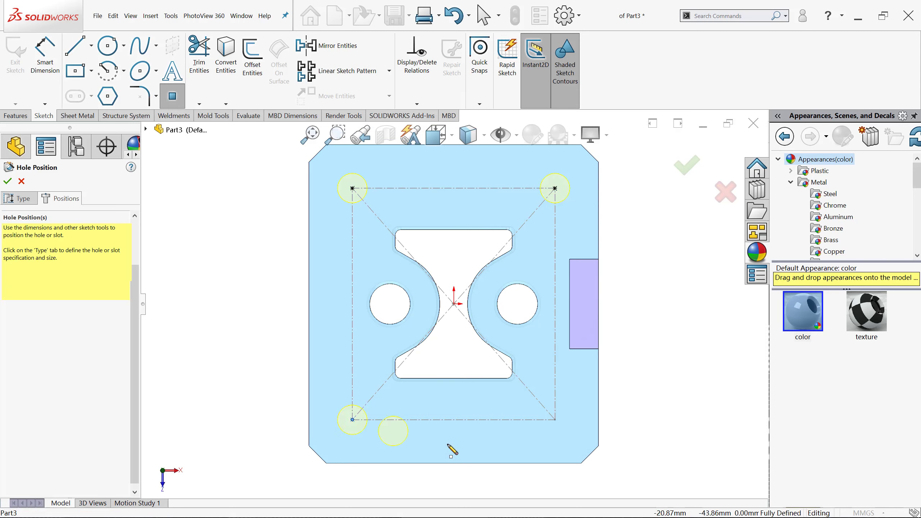
left_click(555, 420)
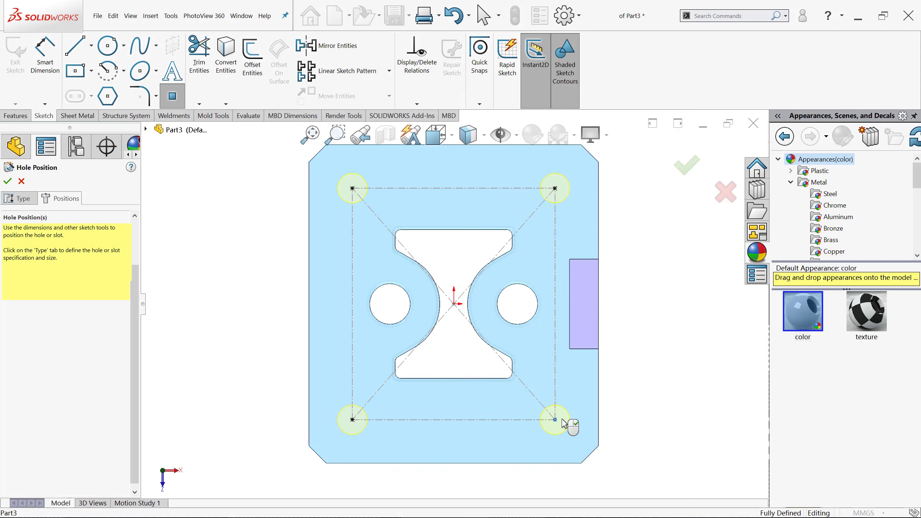
left_click(687, 169)
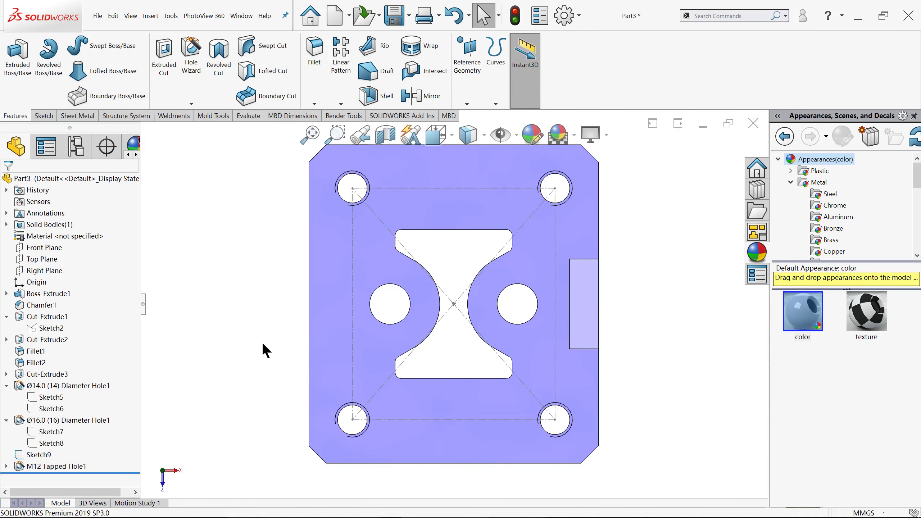
Expand M12 Tapped Hole1 and review the block and Sketch9 in isometric view.
left_click(6, 466)
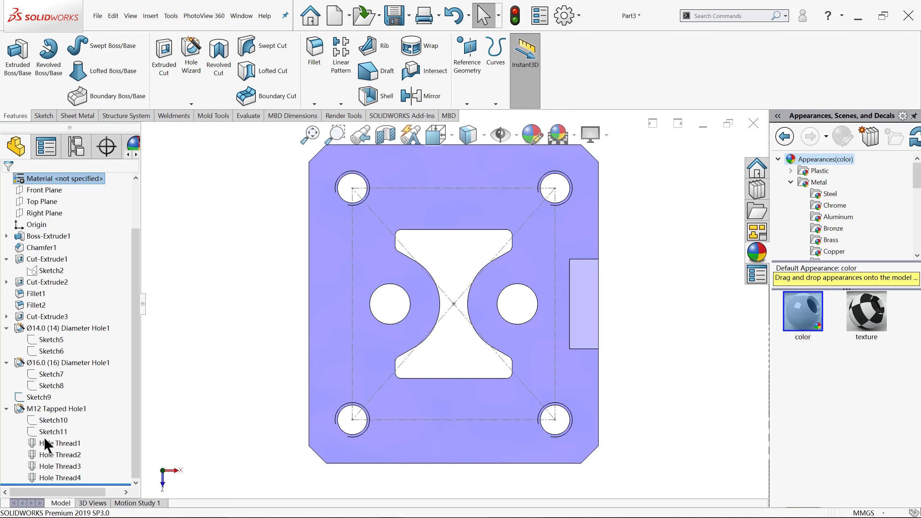
left_click(52, 422)
middle_click_drag(256, 339, 265, 331)
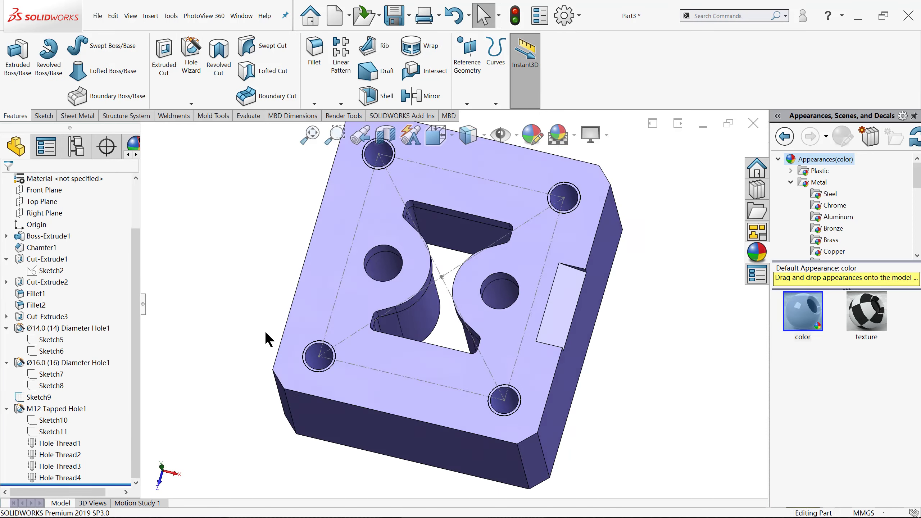
key("ctrl+7")
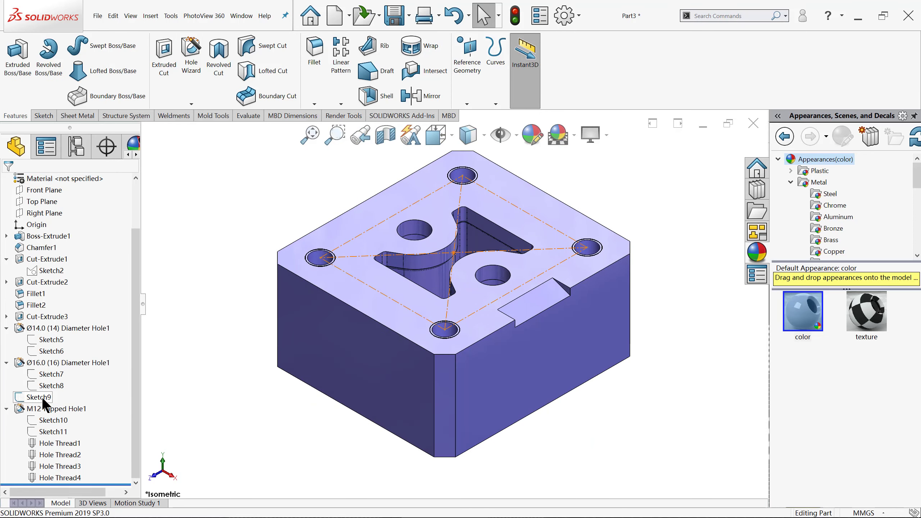
left_click(42, 397)
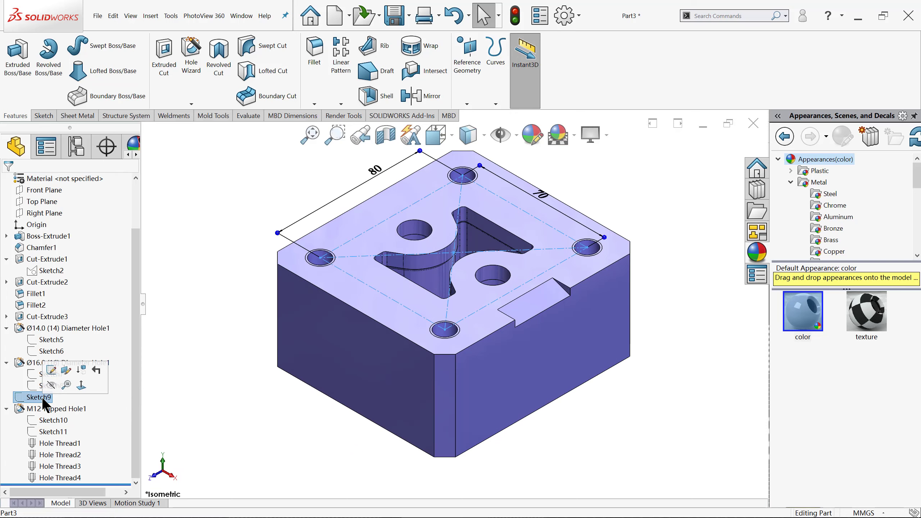
left_click(229, 379)
key("f")
key("shift+z")
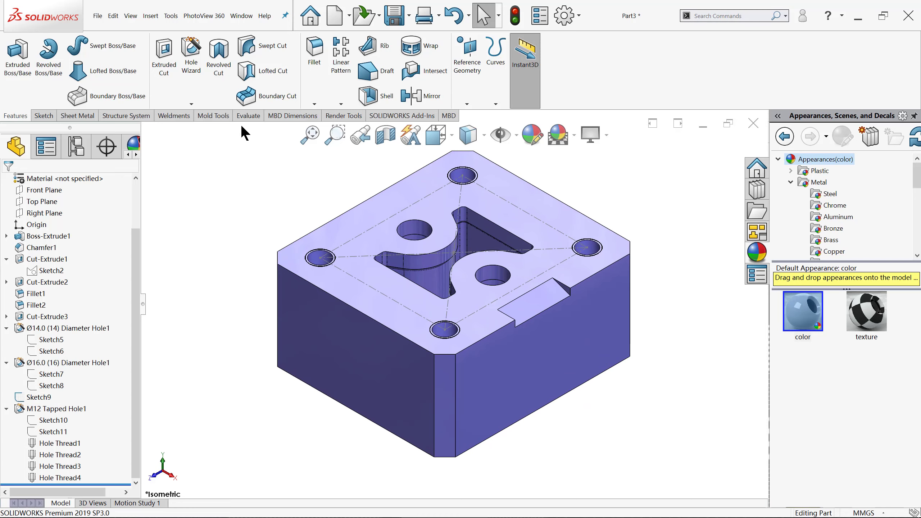
Specify a Ø10.0 ISO dowel hole running through all, ready for placement.
left_click(194, 51)
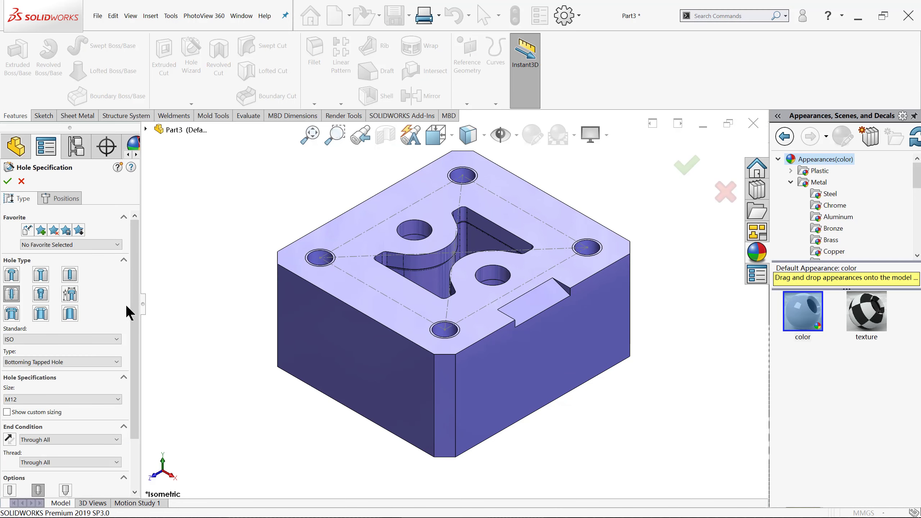
left_click(68, 273)
left_click(107, 398)
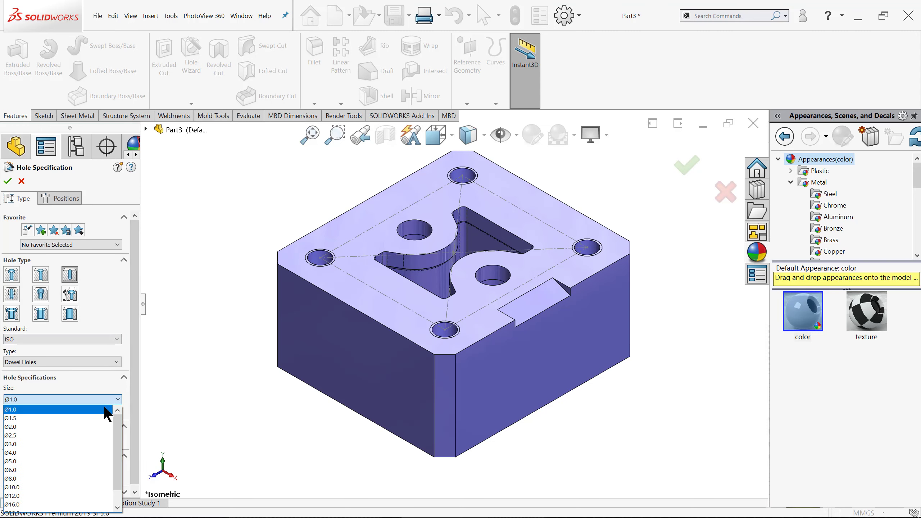
left_click(39, 470)
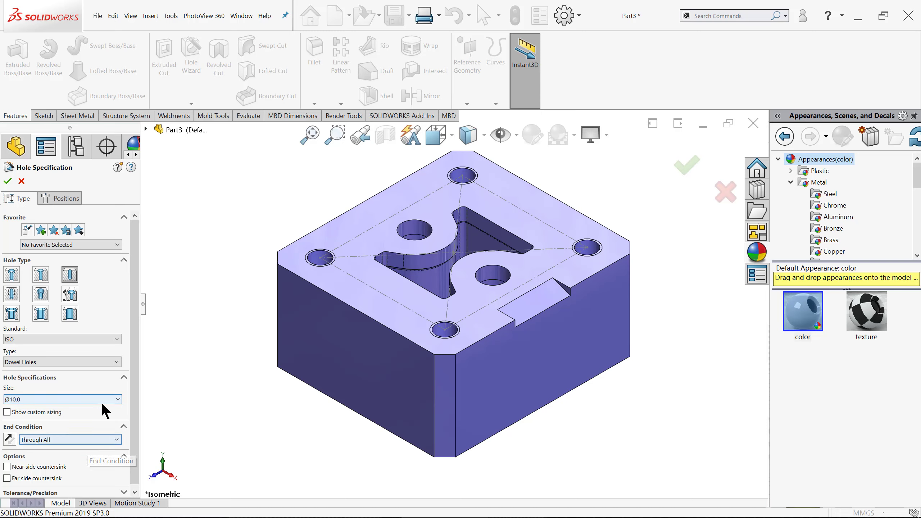
left_click(68, 202)
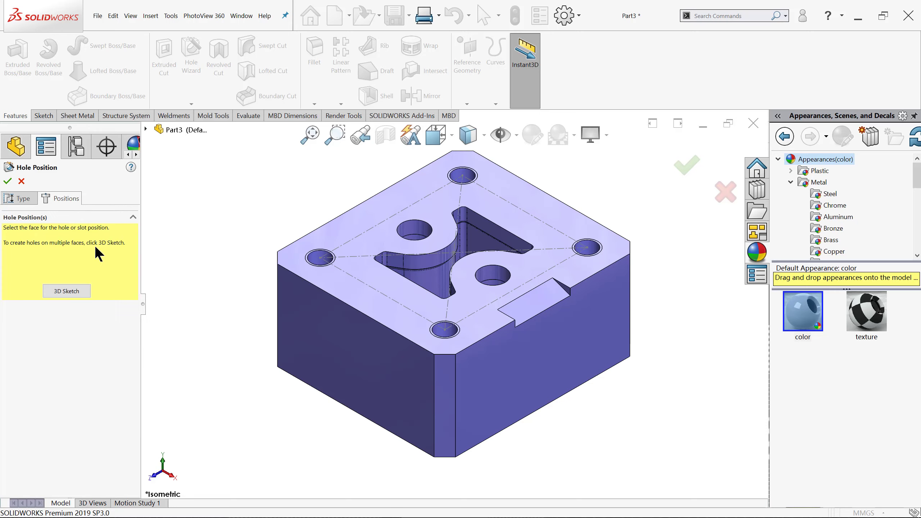
Place Ø10.0 dowel holes on the rectangle's top and bottom lines, then expand Ø10.0mm Dowel Hole1.
left_click(523, 187)
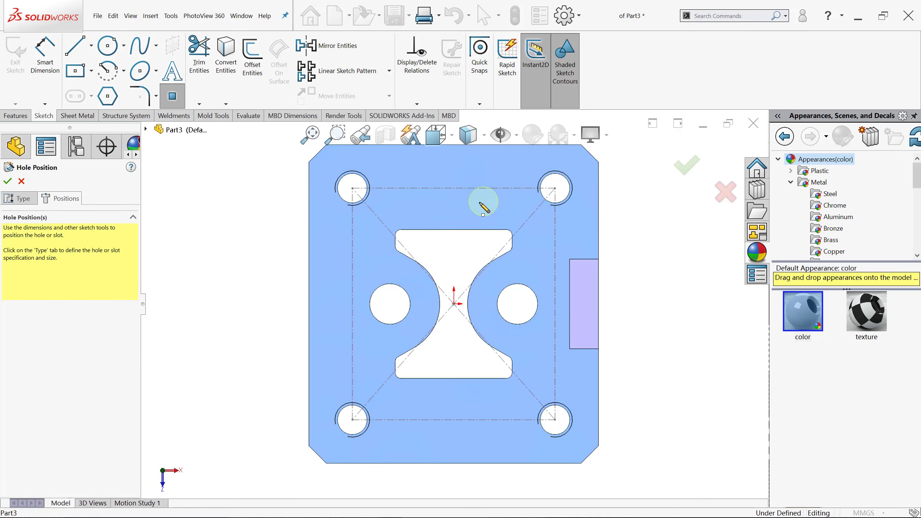
scroll(515, 185, "down", 2)
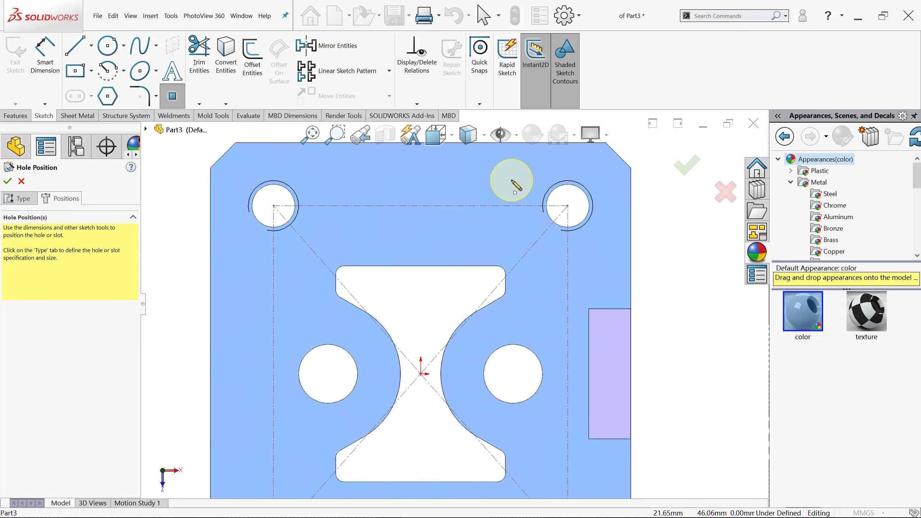
left_click(503, 199)
scroll(454, 303, "up", 2)
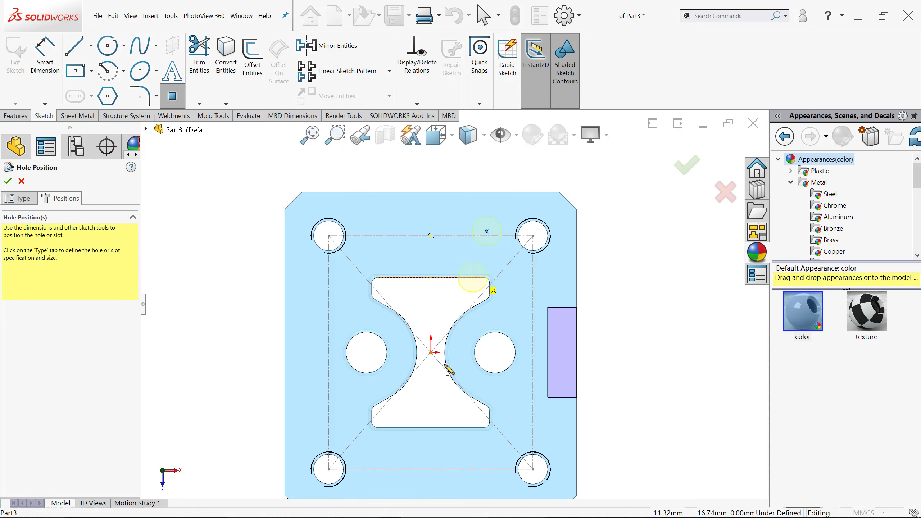
scroll(381, 474, "down", 2)
left_click(382, 449)
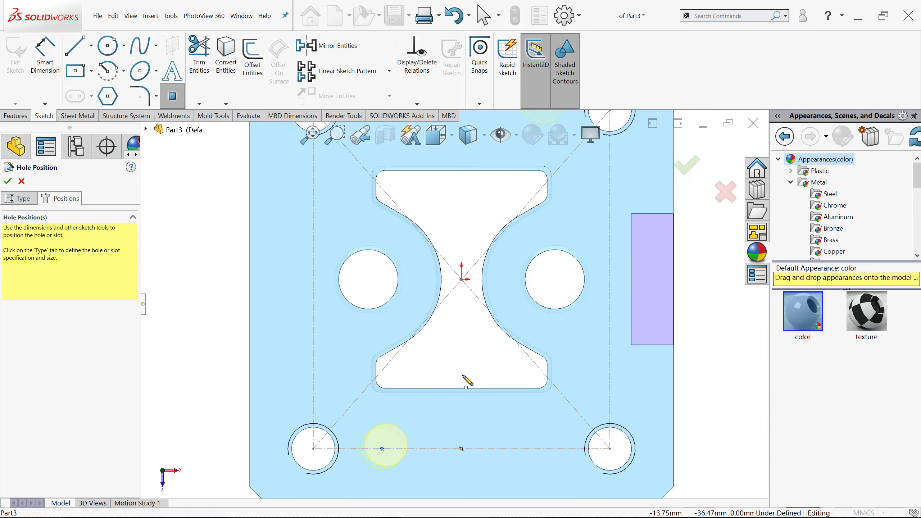
left_click(687, 165)
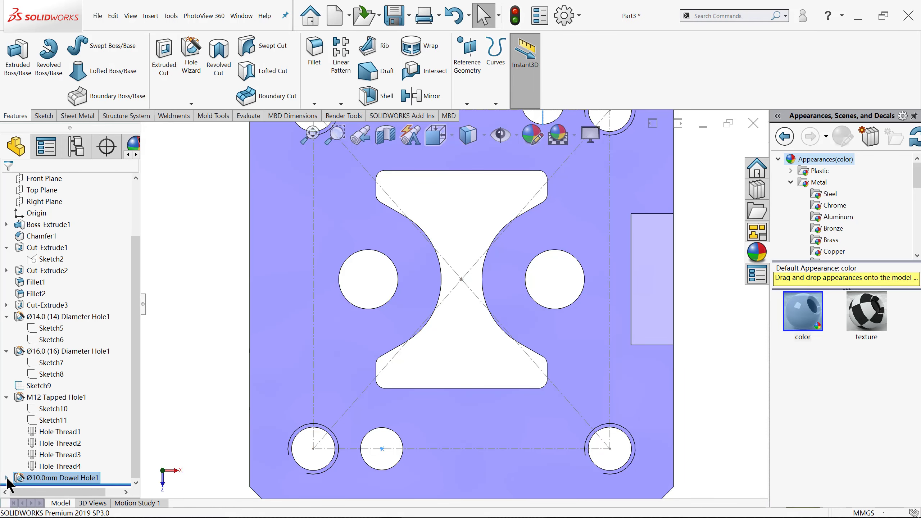
left_click(7, 478)
left_click(50, 462)
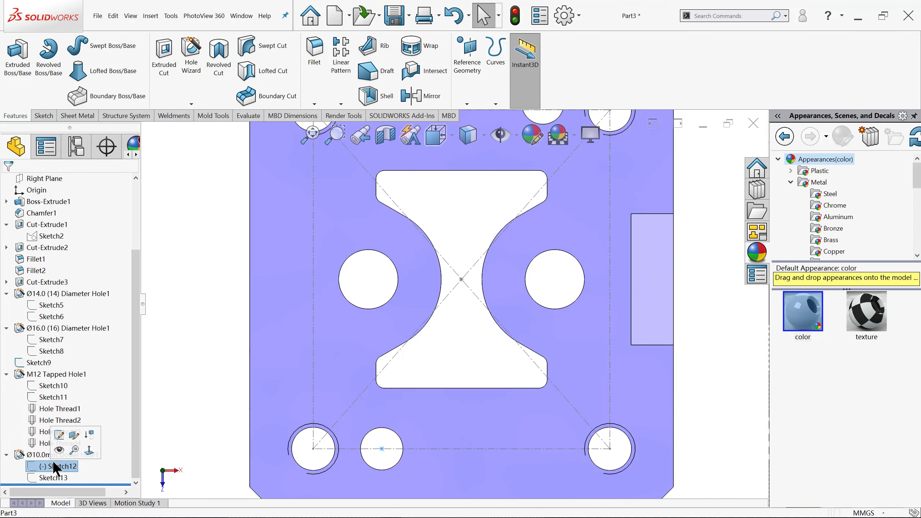
In Sketch12, dimension the lower-left dowel point 20 mm from the M12 hole centre.
left_click(58, 435)
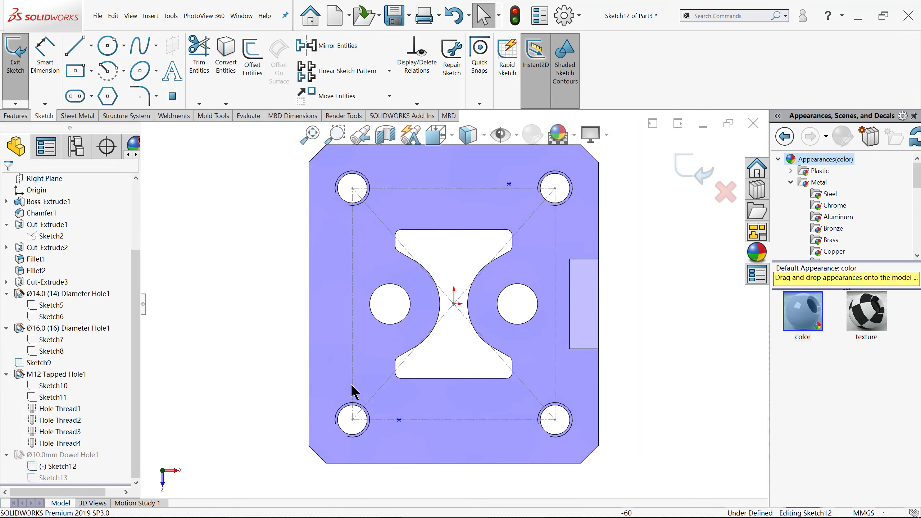
scroll(370, 428, "down", 3)
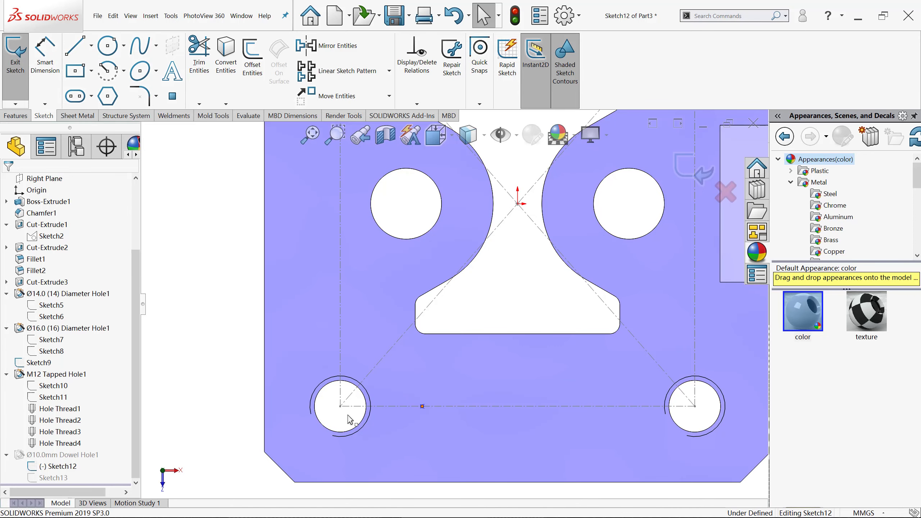
left_click(341, 408)
left_click(422, 407)
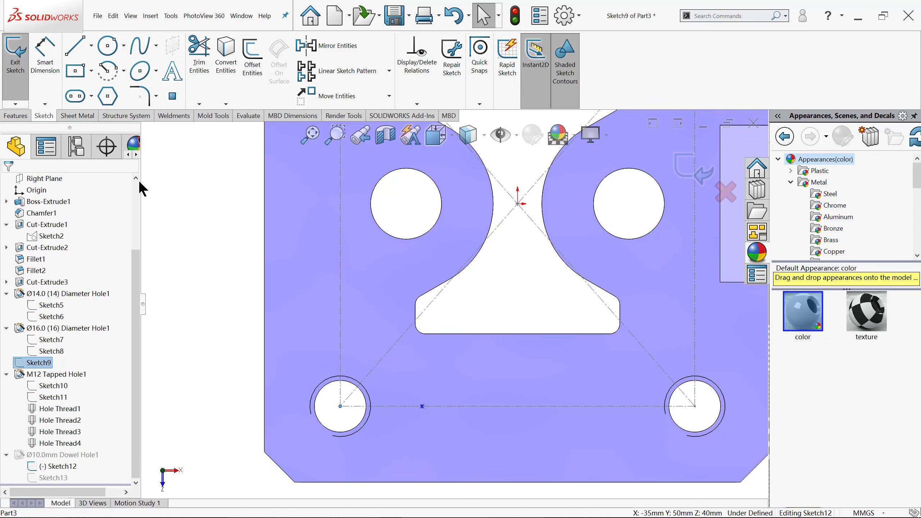
left_click(45, 55)
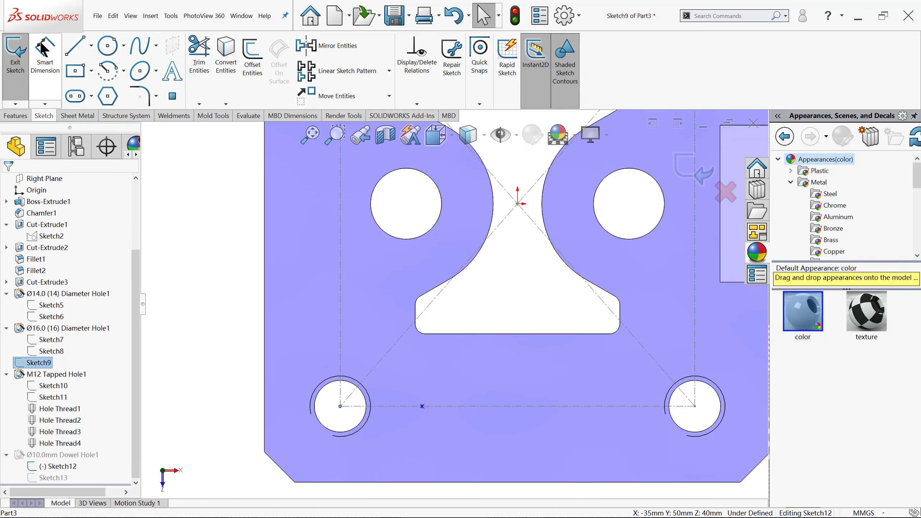
left_click(341, 406)
left_click(422, 406)
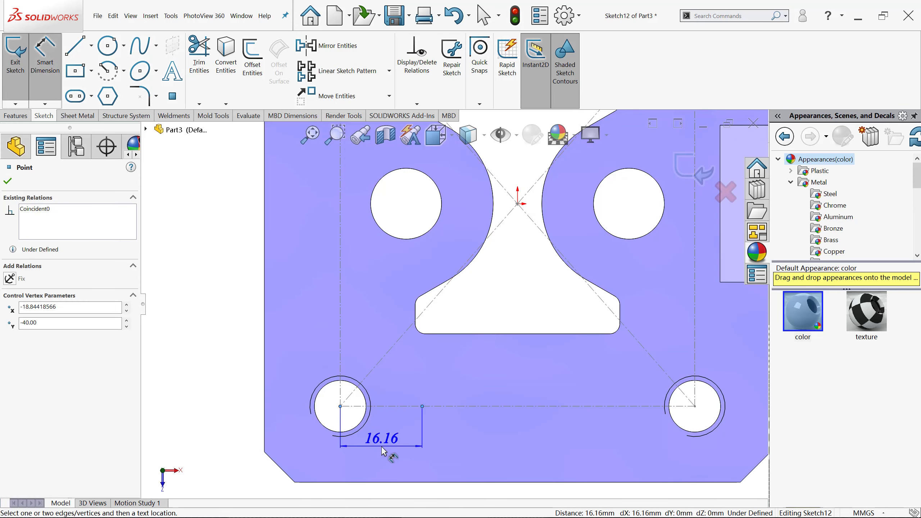
left_click(380, 445)
type("20")
key("Return")
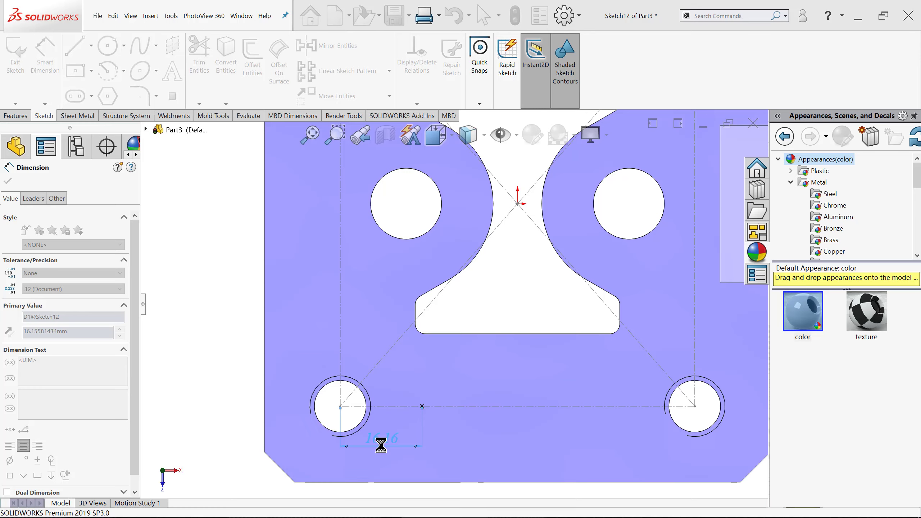
key("Escape")
Make the upper dowel hole point coincident with the top centreline.
key("ctrl+8")
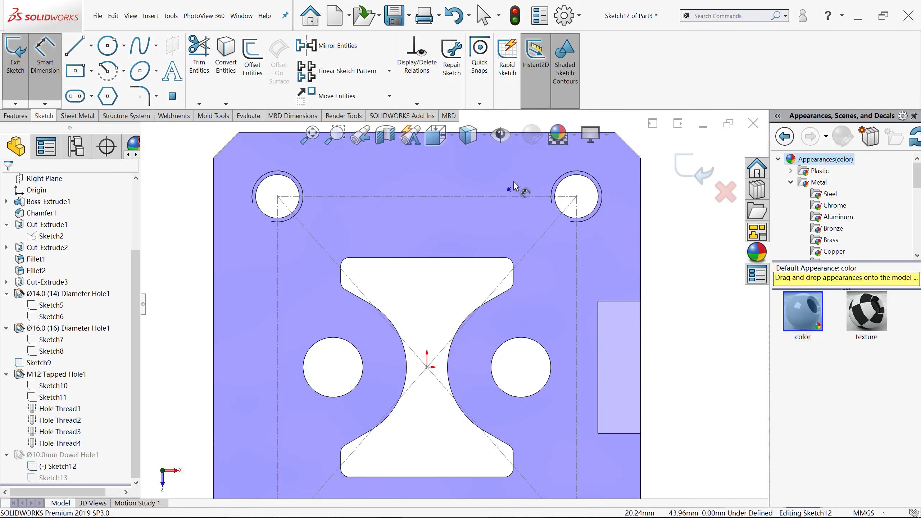
key("Escape")
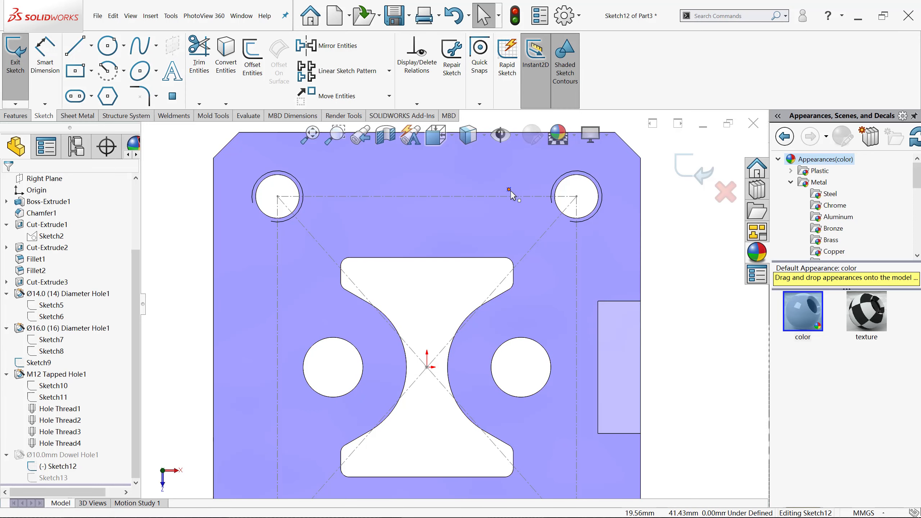
left_click(510, 190)
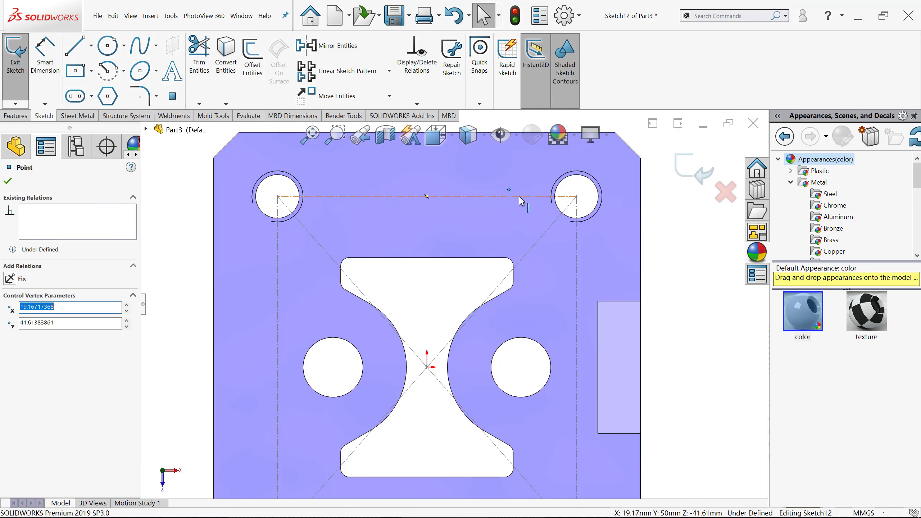
left_click(519, 198, "ctrl")
left_click(556, 154)
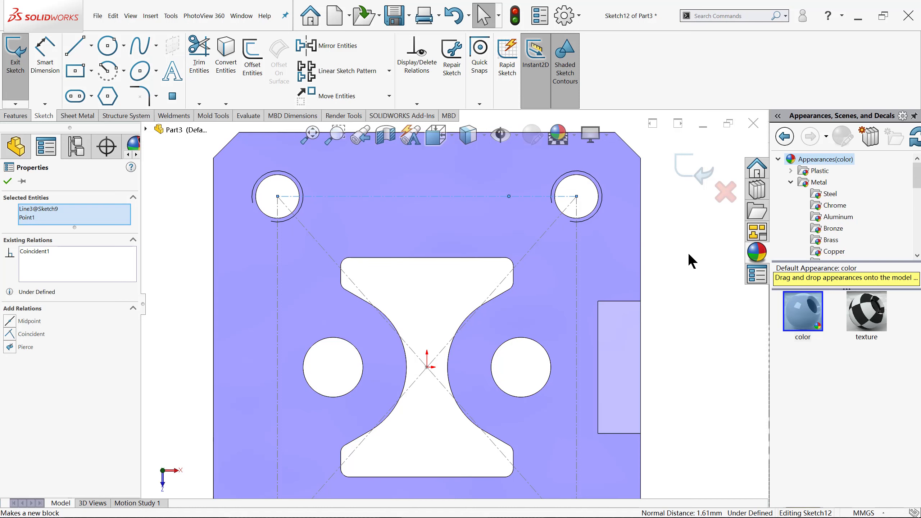
left_click(672, 233)
Dimension the upper dowel point 20 mm from the upper-right hole centre and exit the sketch.
key("s")
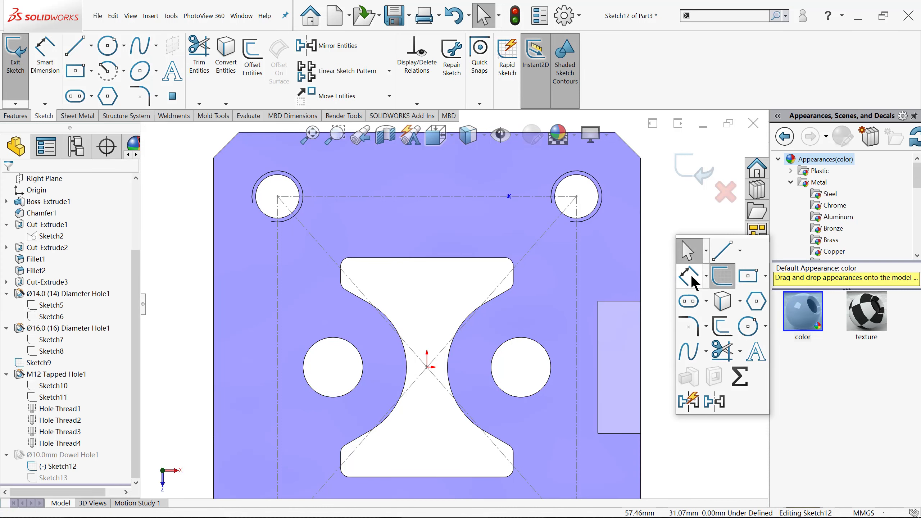
left_click(690, 276)
left_click(509, 197)
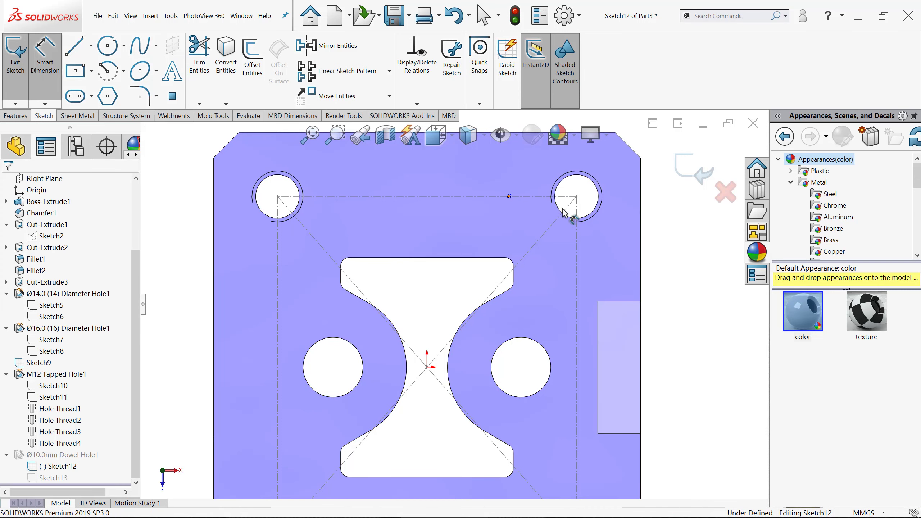
left_click(577, 197)
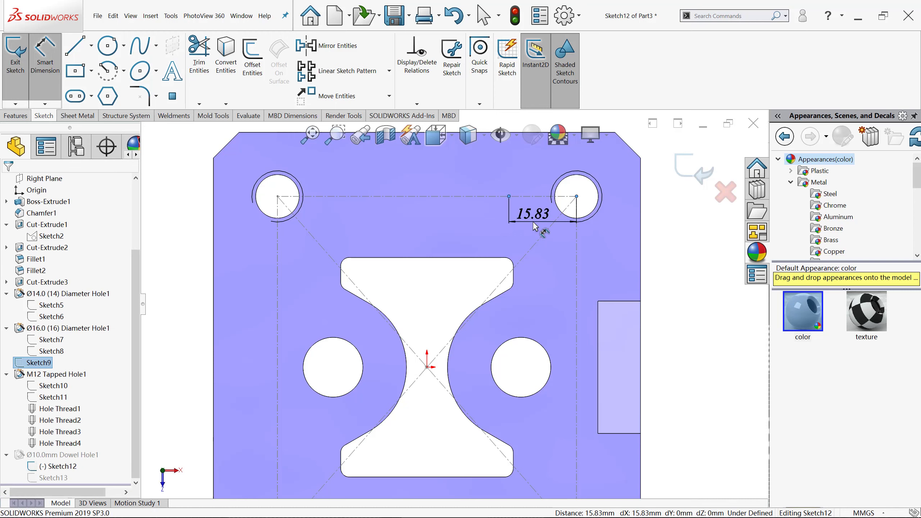
left_click(533, 222)
type("20")
key("Return")
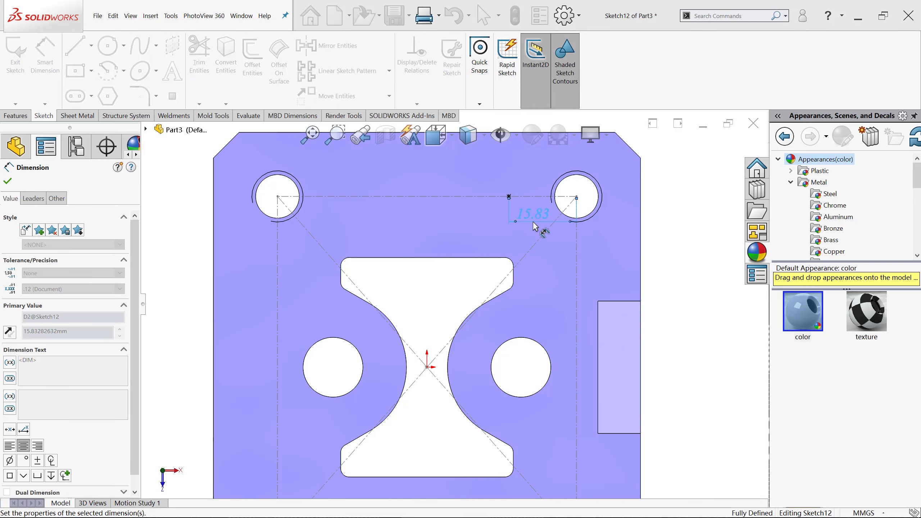
left_click(675, 253)
key("z")
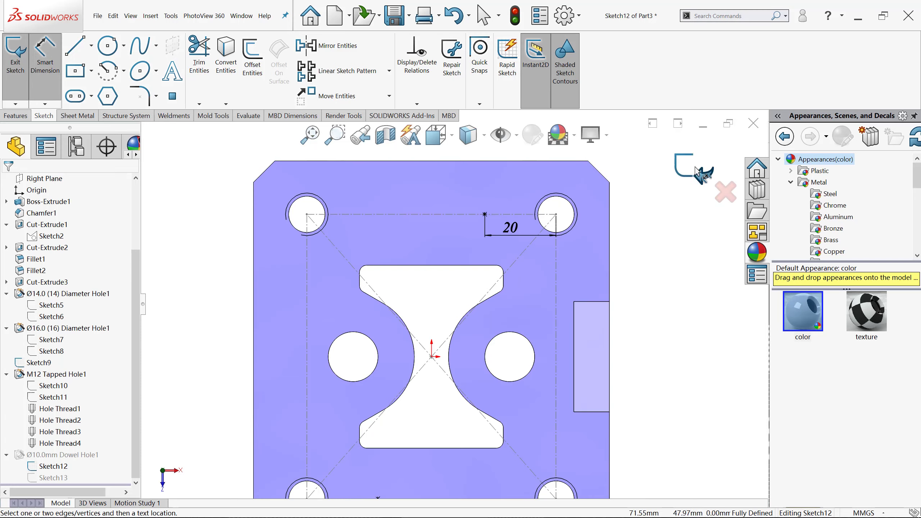
left_click(694, 164)
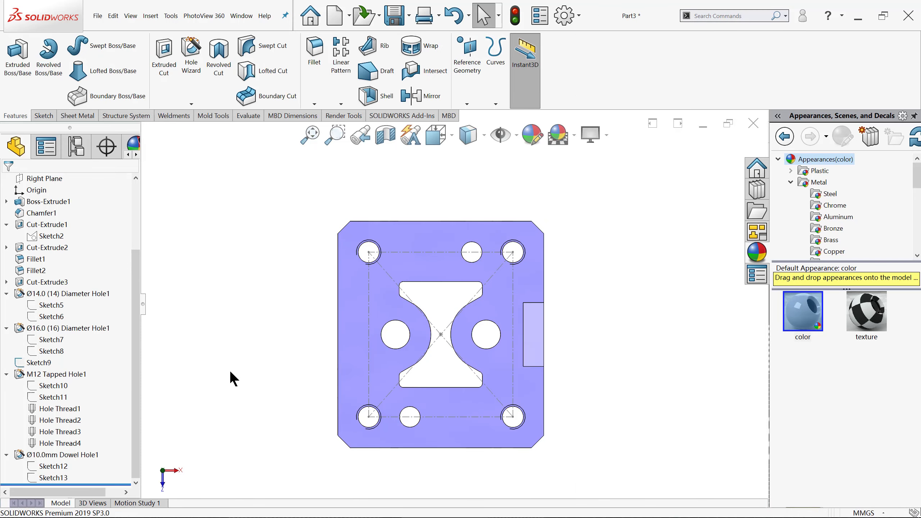
Check Sketch9's 70 and 80 dimensions, then view the part in isometric.
left_click(39, 363)
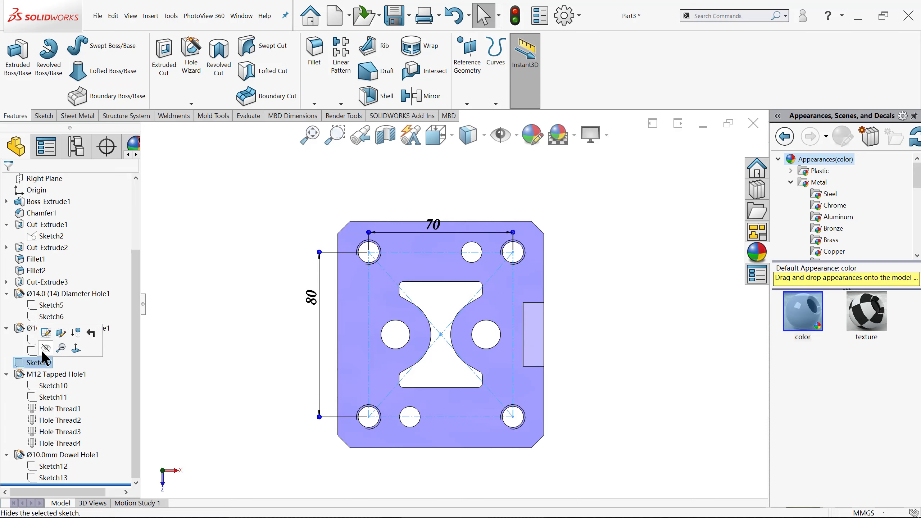
left_click(239, 343)
key("ctrl+7")
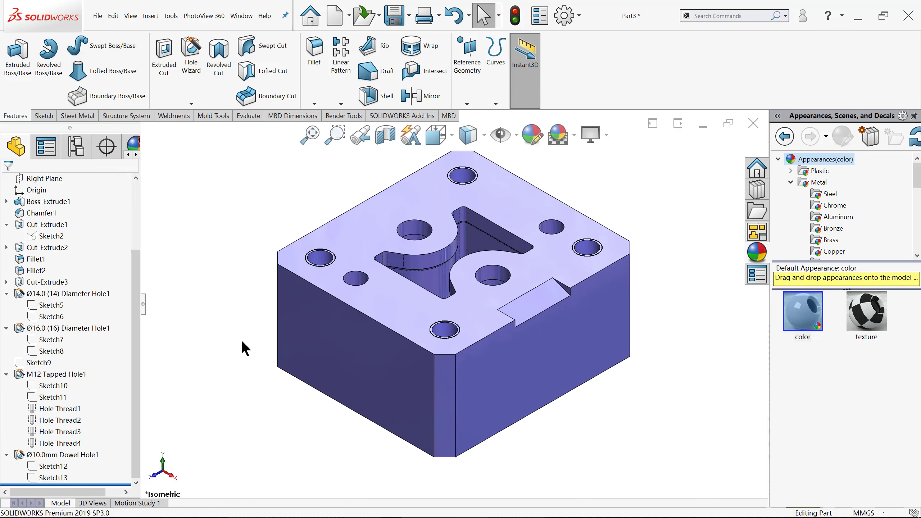
scroll(308, 251, "down", 5)
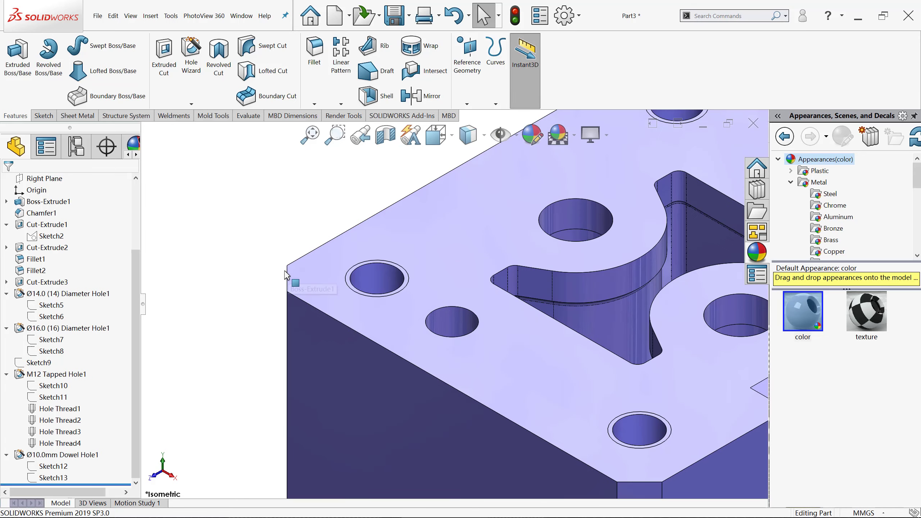
scroll(409, 244, "up", 5)
key("ctrl+7")
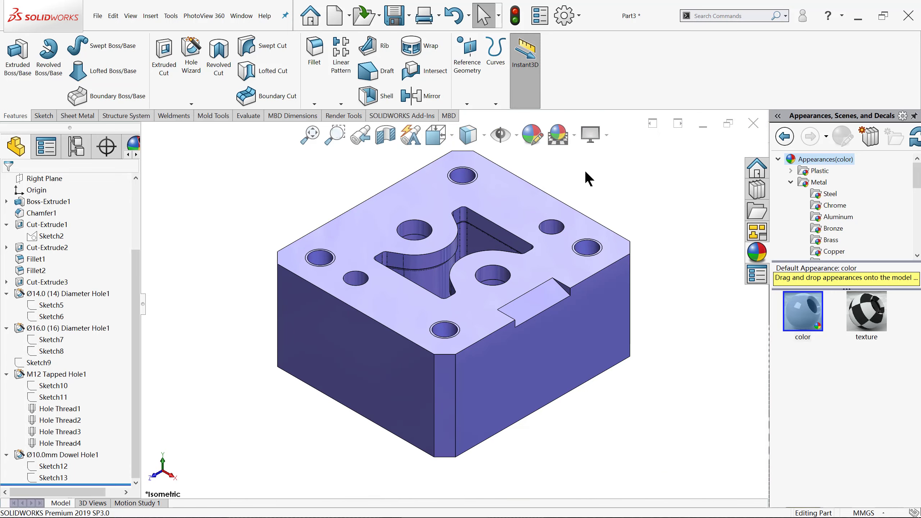
Orbit the block to inspect its underside, then return to the isometric view.
left_click(516, 135)
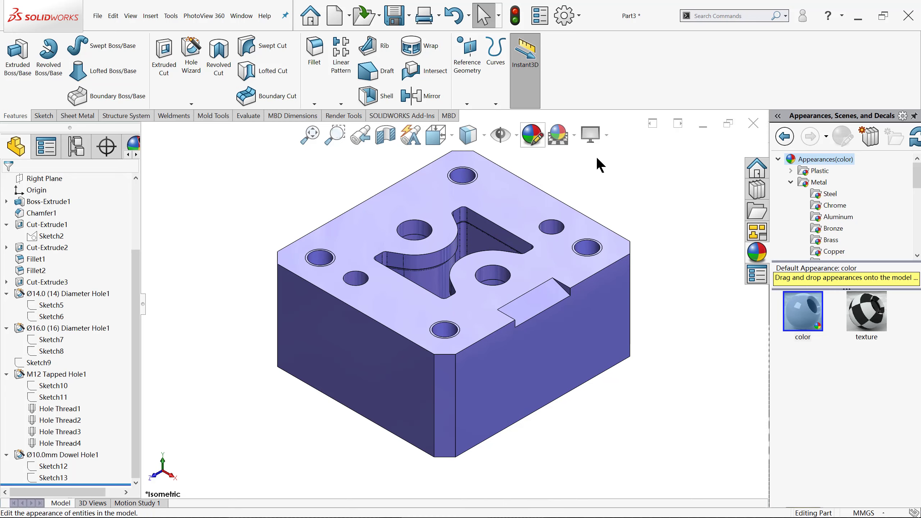
scroll(340, 272, "down", 4)
middle_click_drag(341, 272, 340, 359)
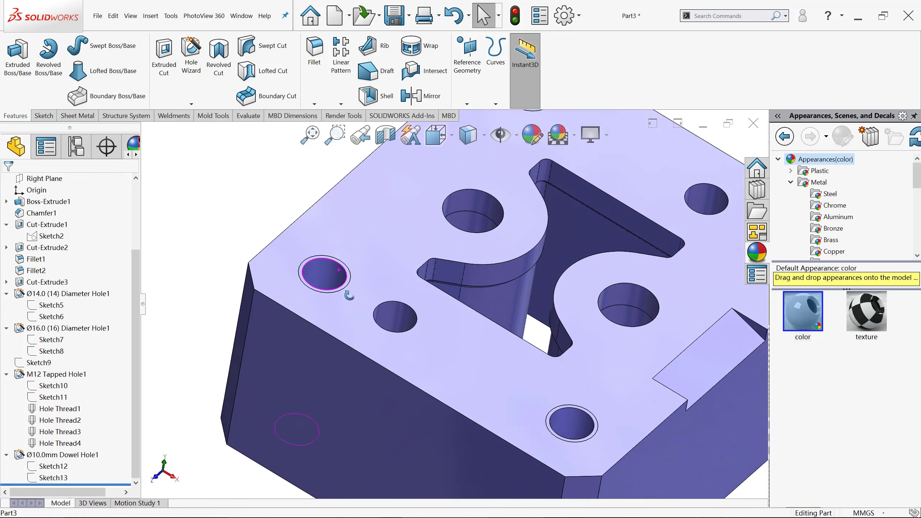
key("ctrl+7")
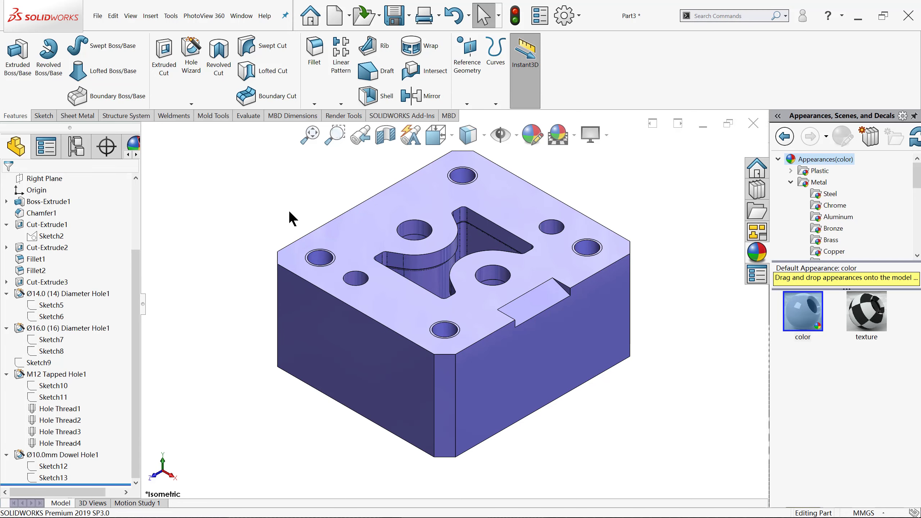
scroll(288, 210, "up", 2)
scroll(345, 211, "down", 2)
scroll(392, 206, "up", 1)
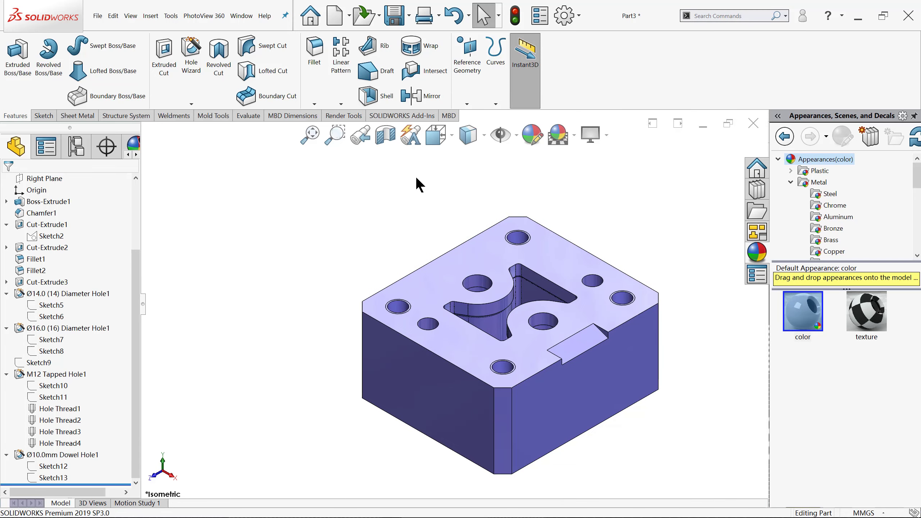
Apply a Front Plane section view with the cut plane offset to 74.00 mm.
left_click(385, 136)
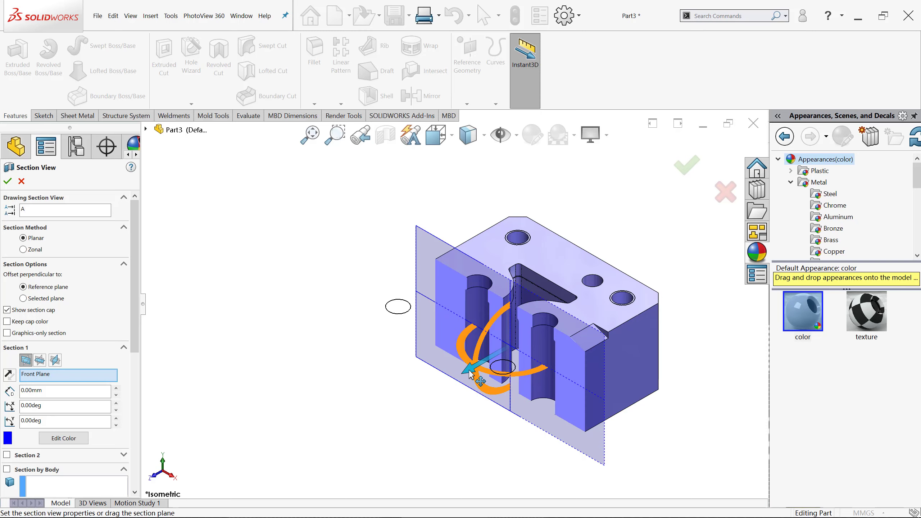
mouse_move(473, 376)
left_mouse_down()
mouse_move(579, 370)
mouse_move(556, 367)
mouse_move(469, 429)
mouse_move(377, 465)
left_mouse_up()
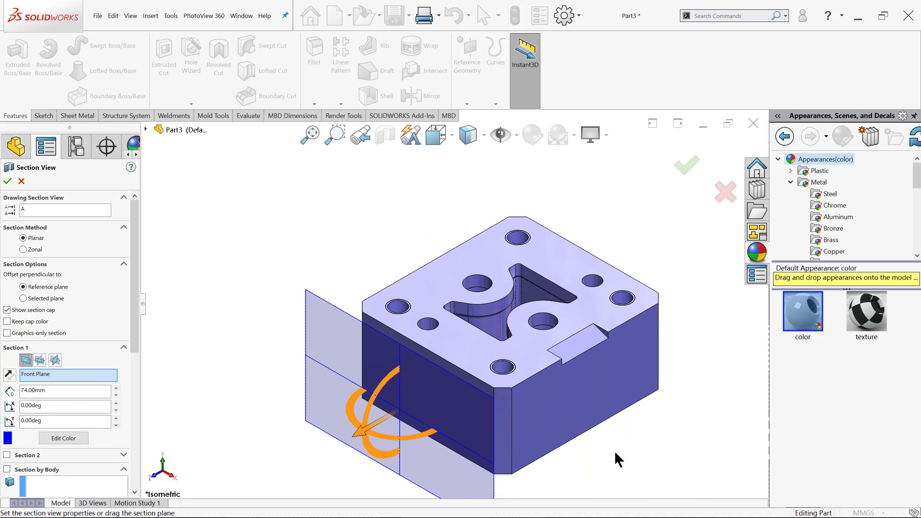
left_click(678, 167)
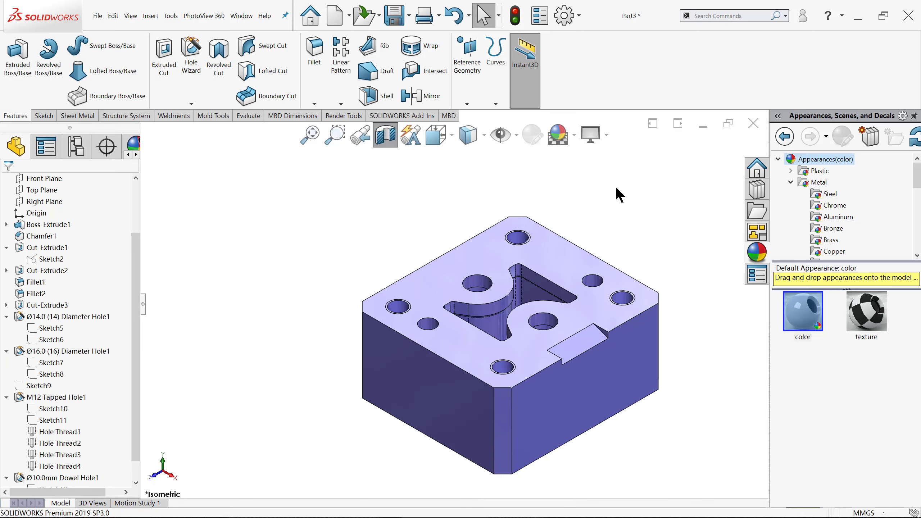